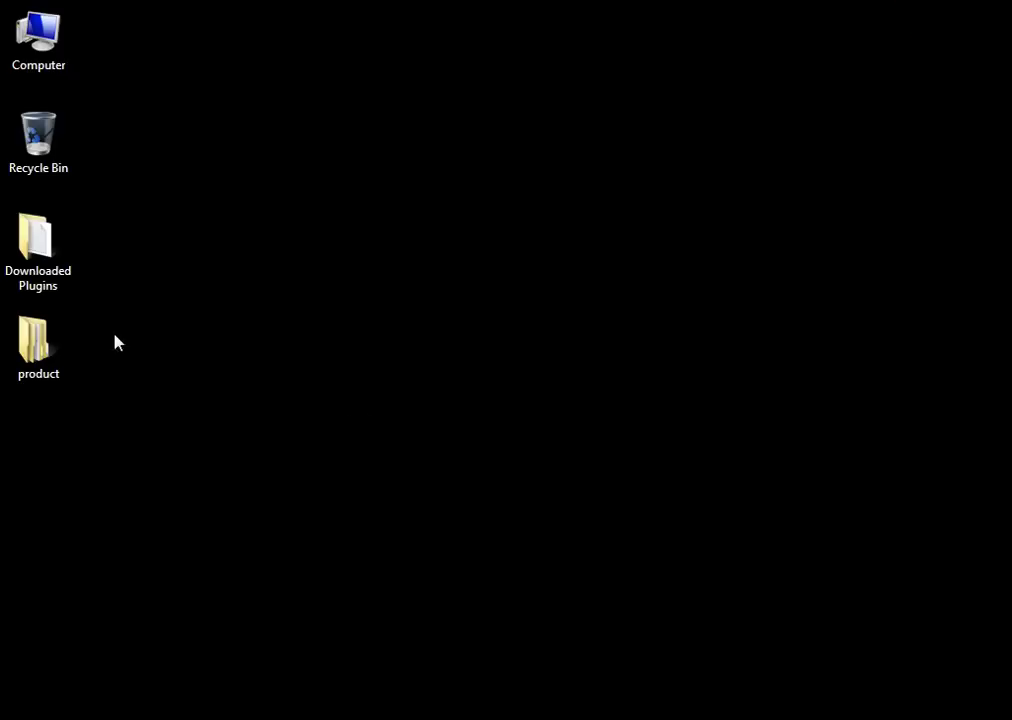
Upload the tshirt-designer.zip archive from the Downloaded Plugins folder to the WordPress plugin uploader and install it
click(418, 260)
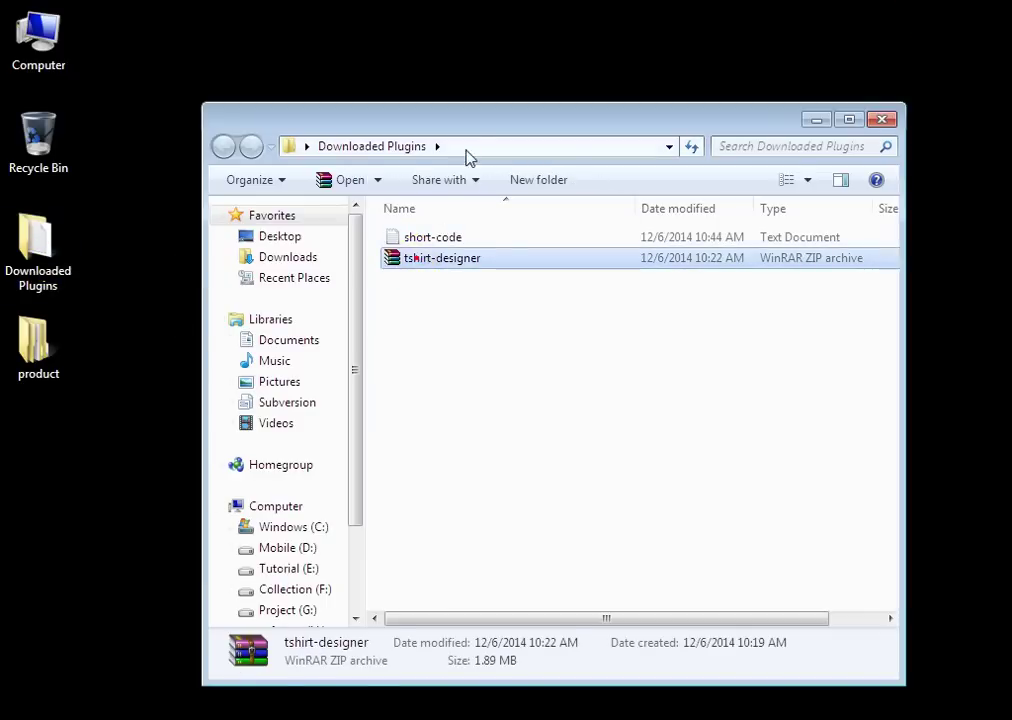
drag(472, 127, 687, 142)
drag(600, 273, 420, 368)
click(661, 360)
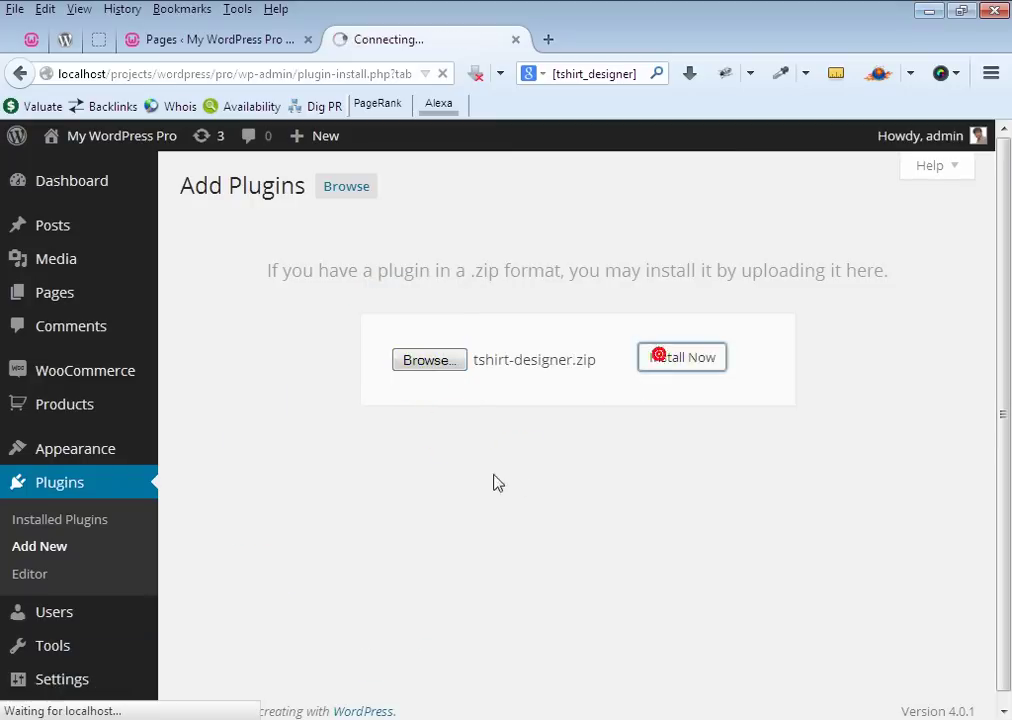
drag(180, 291, 371, 297)
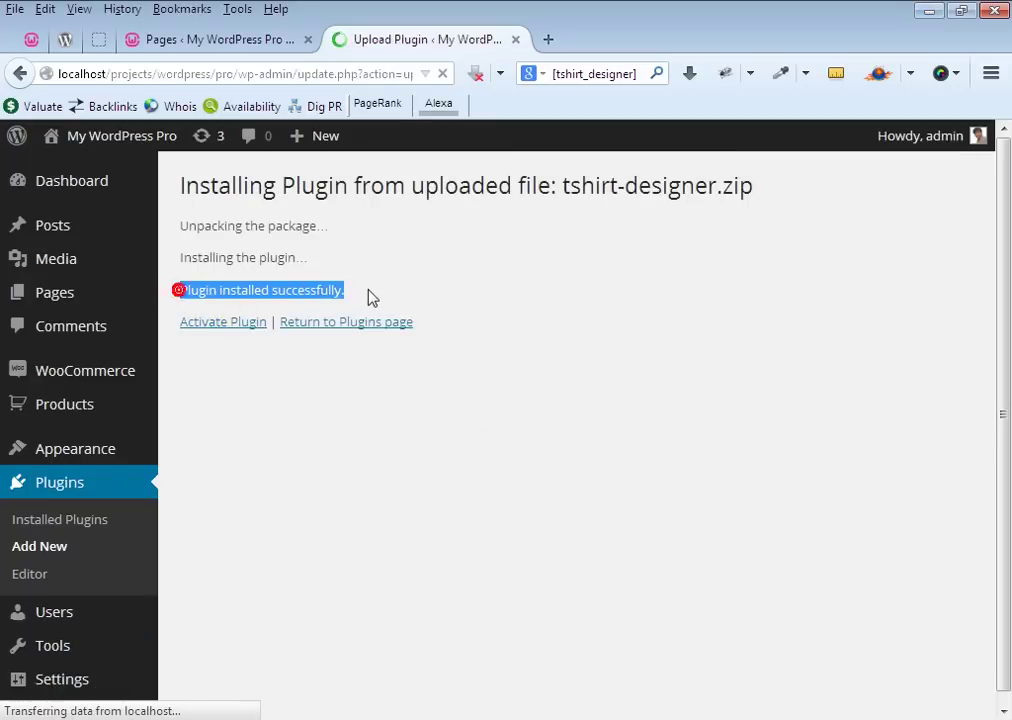
click(368, 291)
Activate the newly installed T-Shirt Designer plugin
click(225, 324)
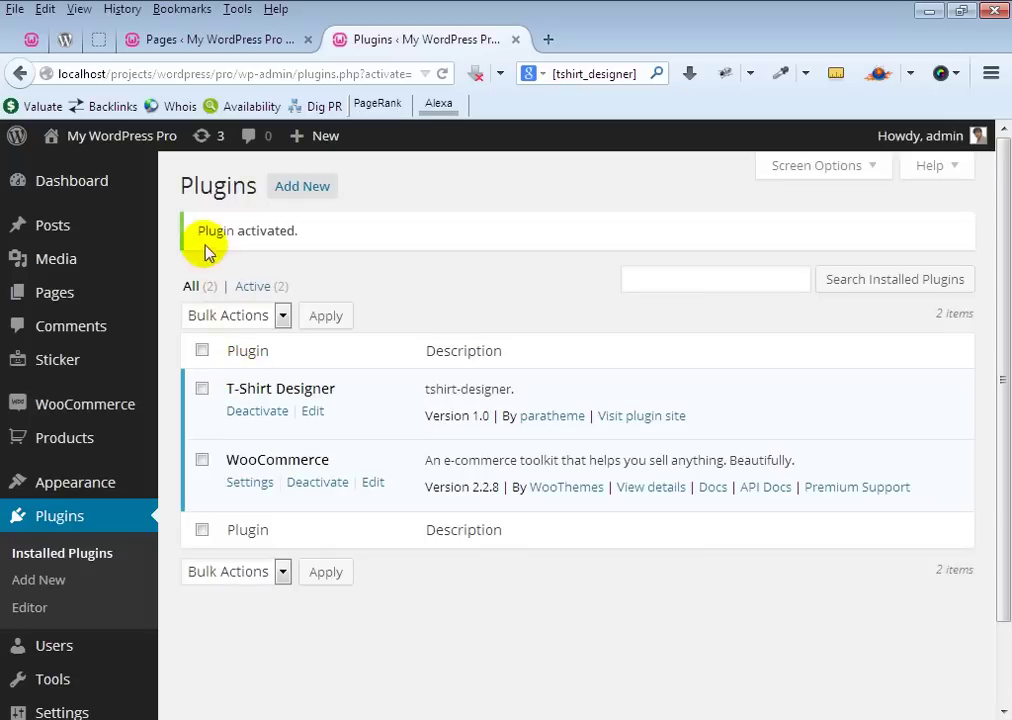
drag(195, 231, 334, 237)
click(334, 235)
Open the list of existing stickers added by the T-Shirt Designer plugin
mouse_move(89, 365)
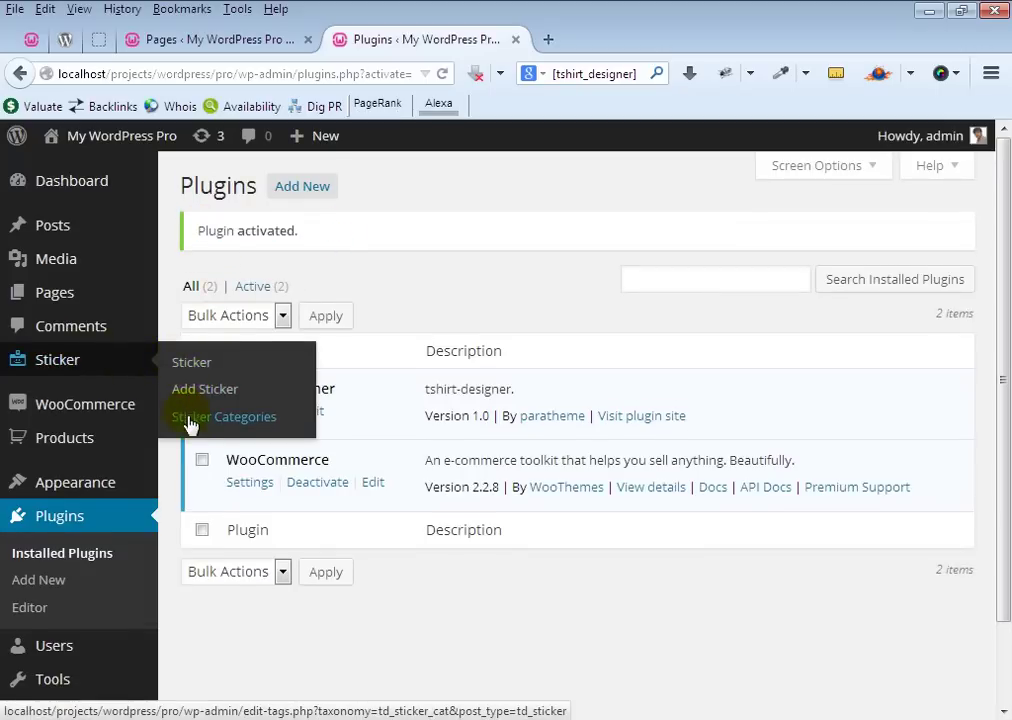
scroll(158, 594, down, 2)
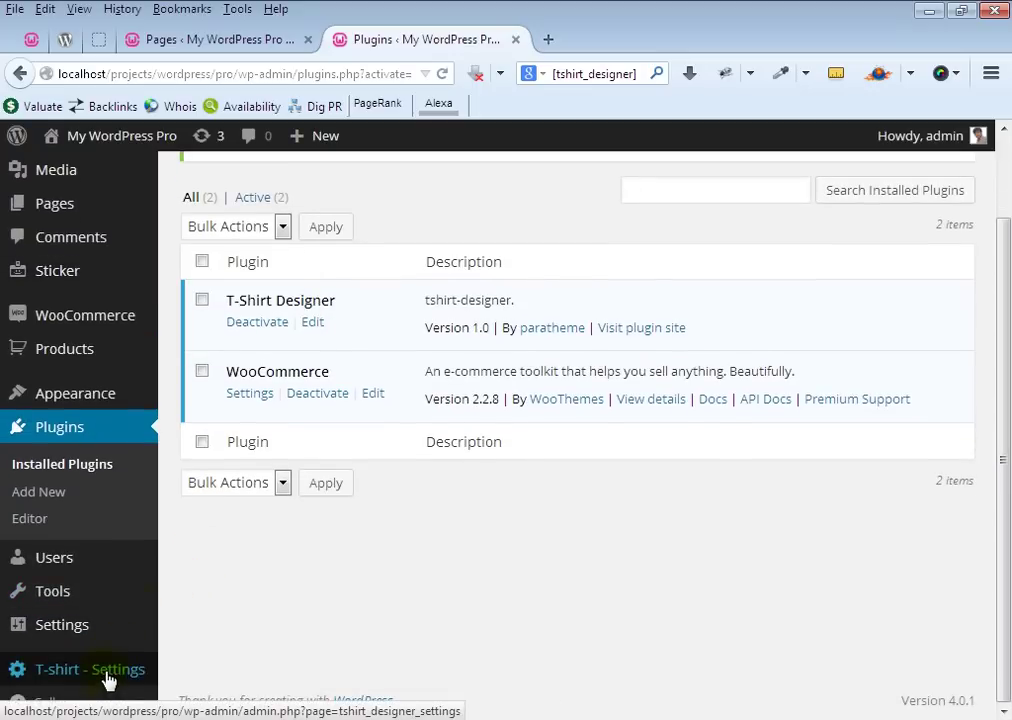
scroll(226, 594, up, 2)
mouse_move(143, 369)
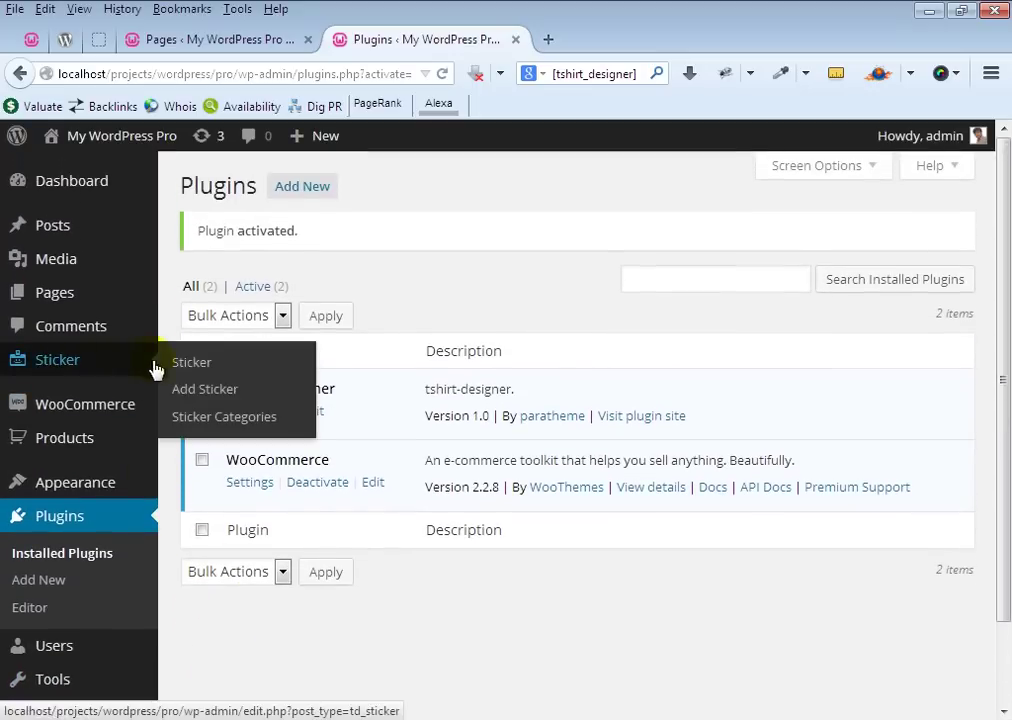
click(195, 370)
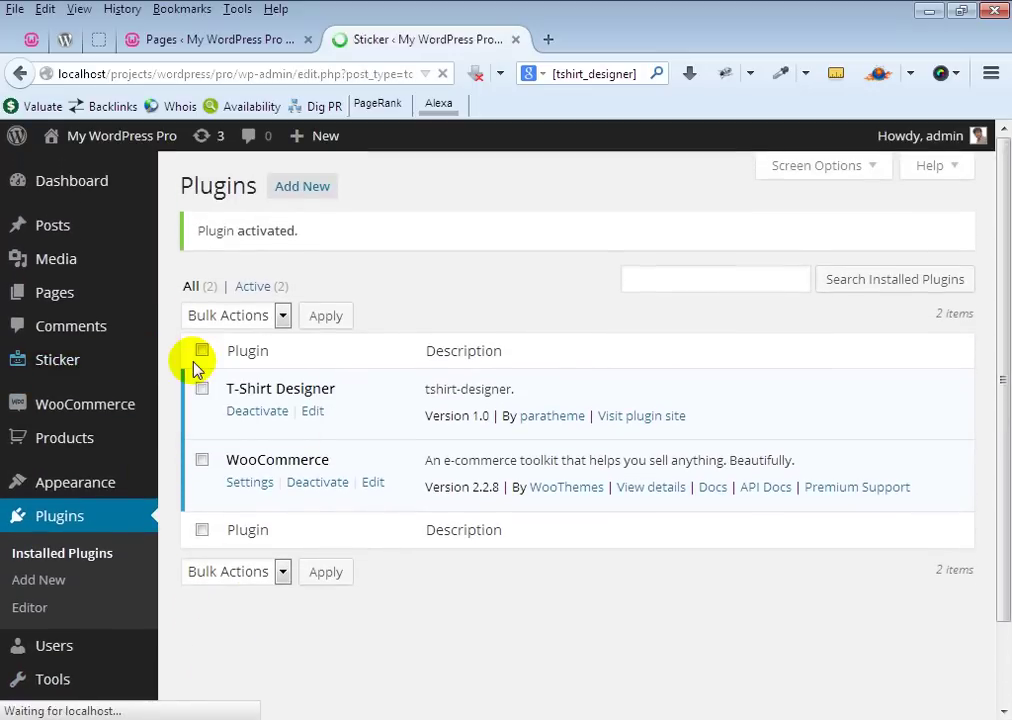
drag(279, 331, 205, 340)
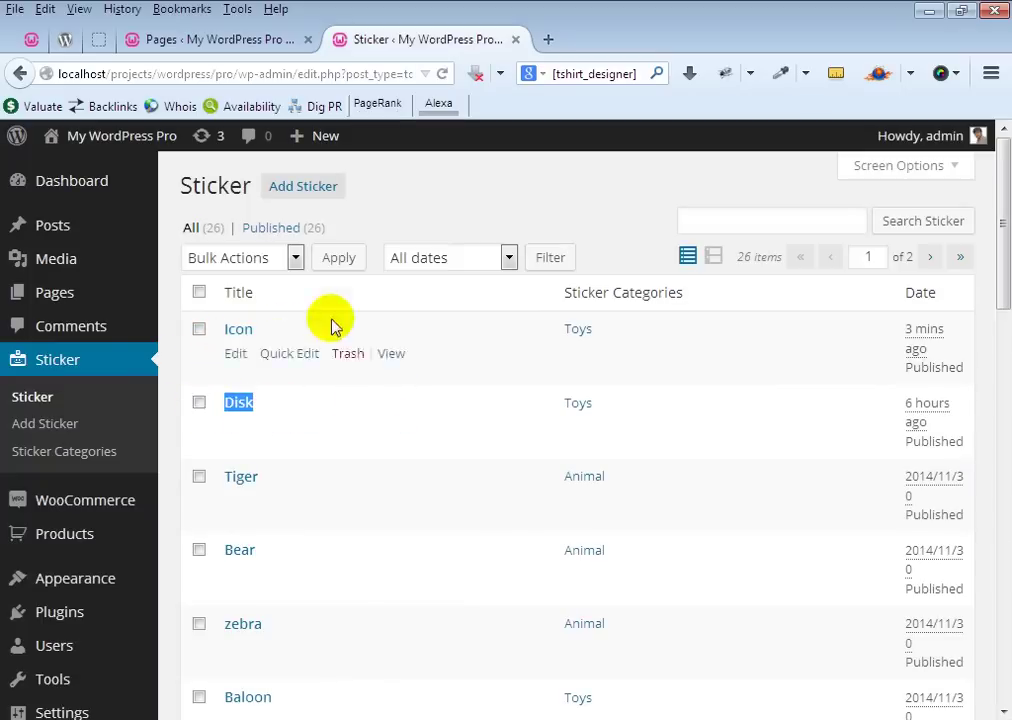
Start a new sticker titled "New Sticker" and assign it to the Toys category
click(313, 185)
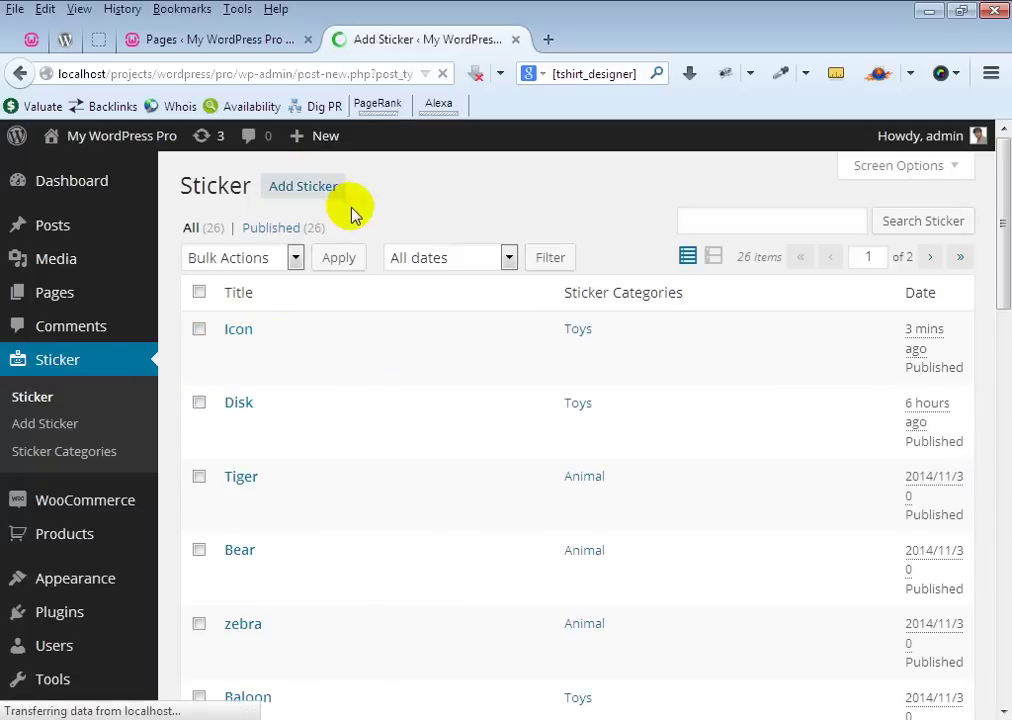
click(276, 233)
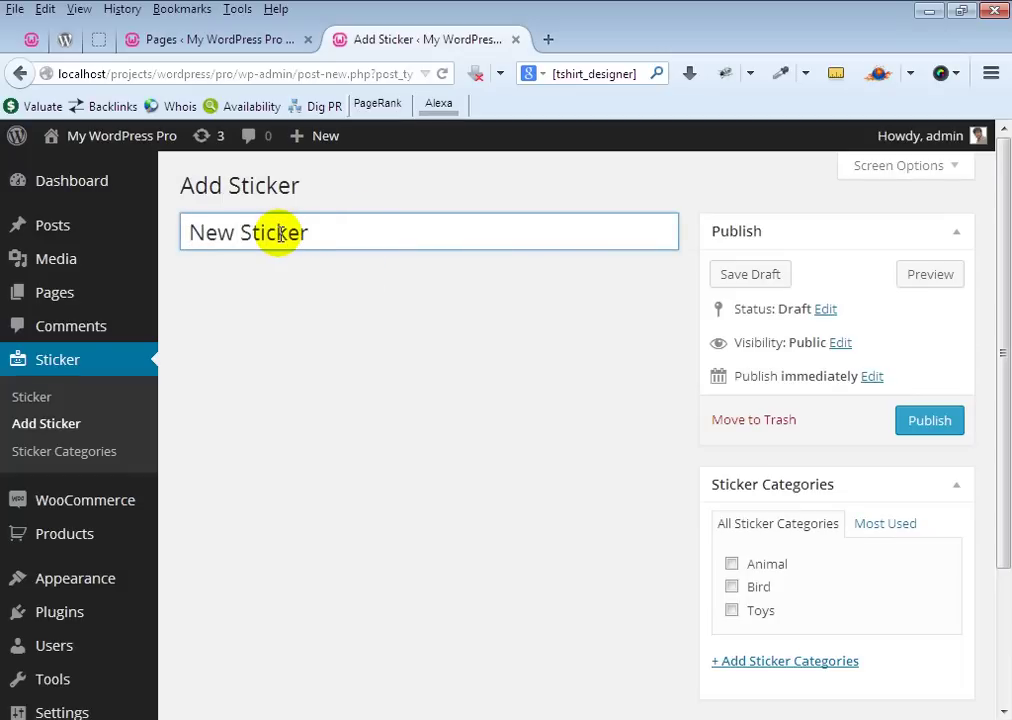
scroll(530, 413, down, 3)
click(766, 444)
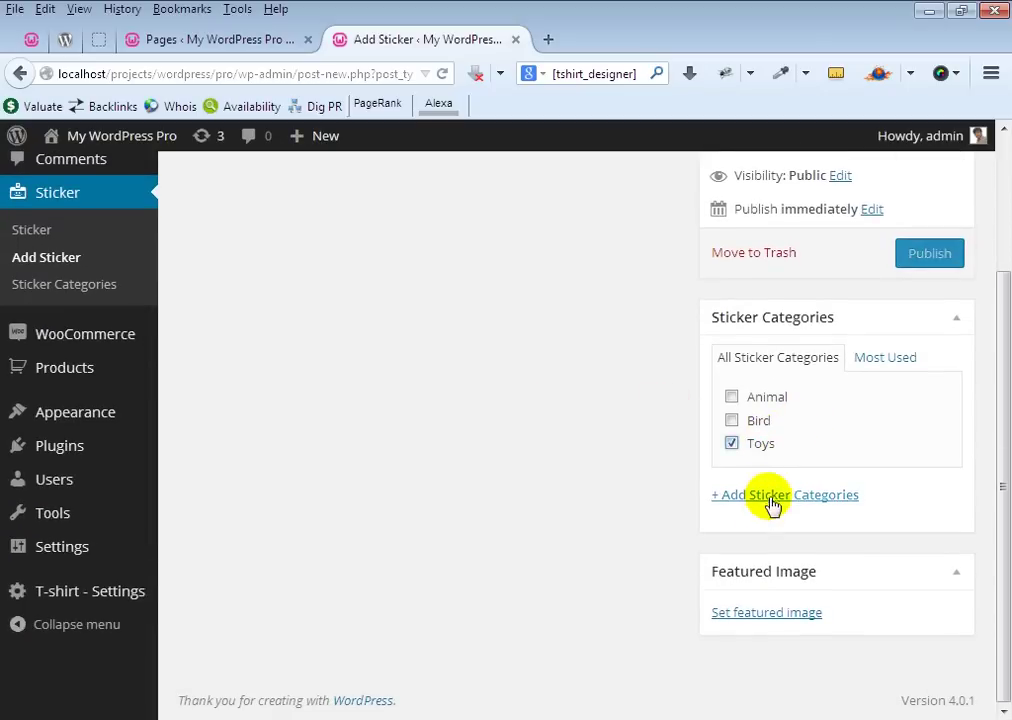
Set the blue Woo image from the media library as the sticker's featured image
click(757, 614)
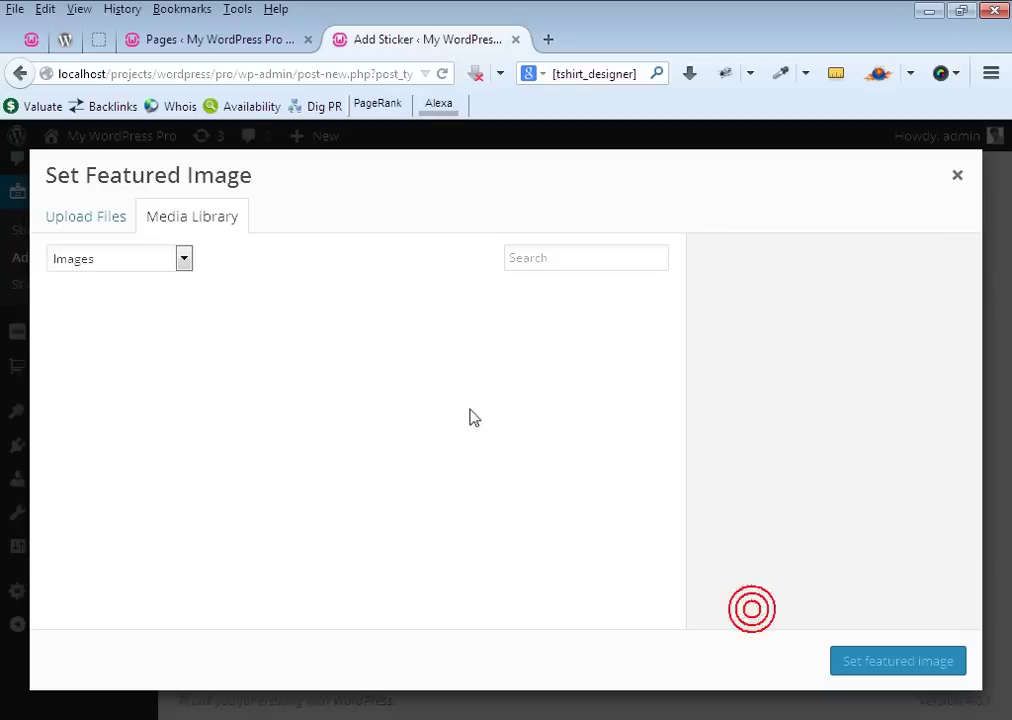
scroll(380, 480, down, 3)
scroll(422, 478, down, 3)
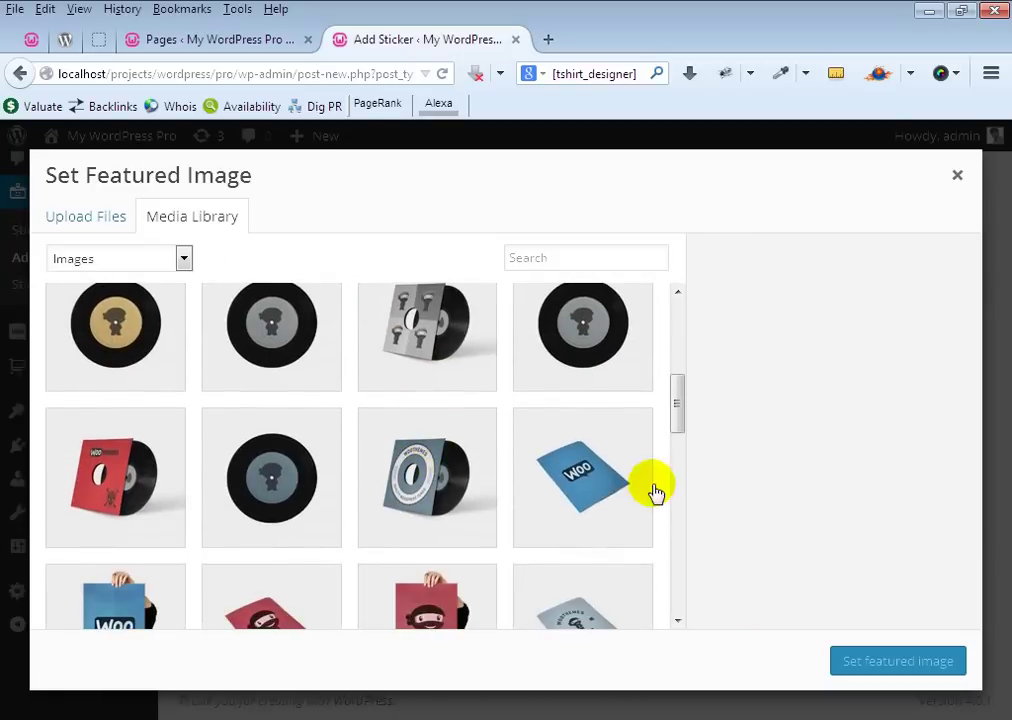
click(575, 490)
click(884, 668)
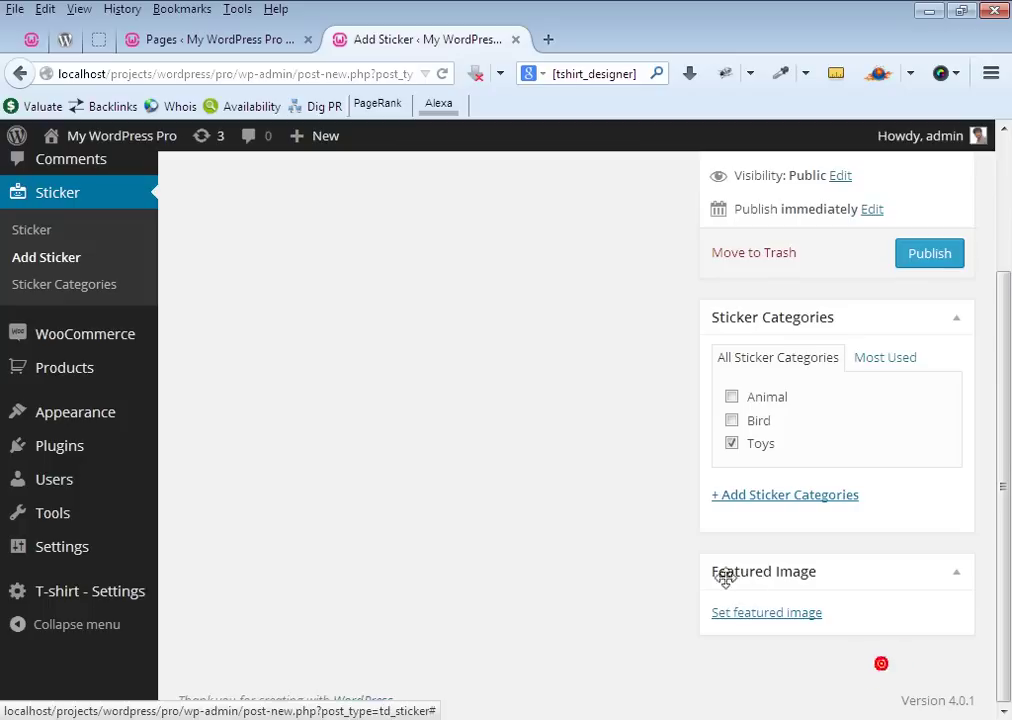
Publish the new sticker
scroll(605, 512, down, 4)
scroll(603, 512, up, 4)
click(929, 421)
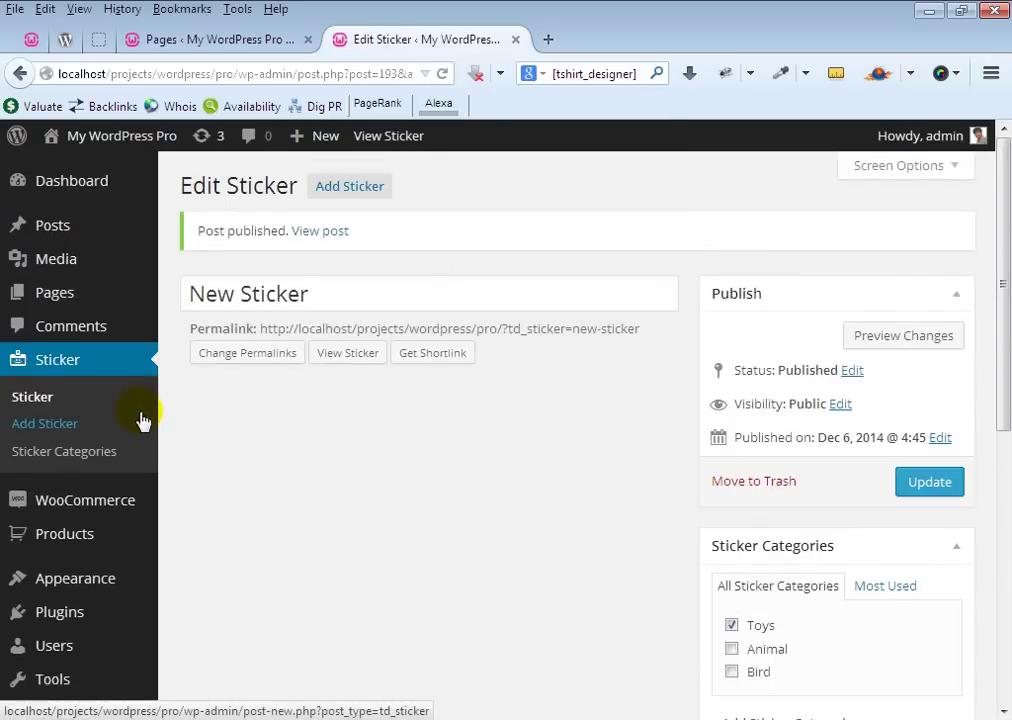
Find the Woo Logo hoodie among the WooCommerce products and open it for editing
scroll(135, 425, down, 2)
mouse_move(110, 432)
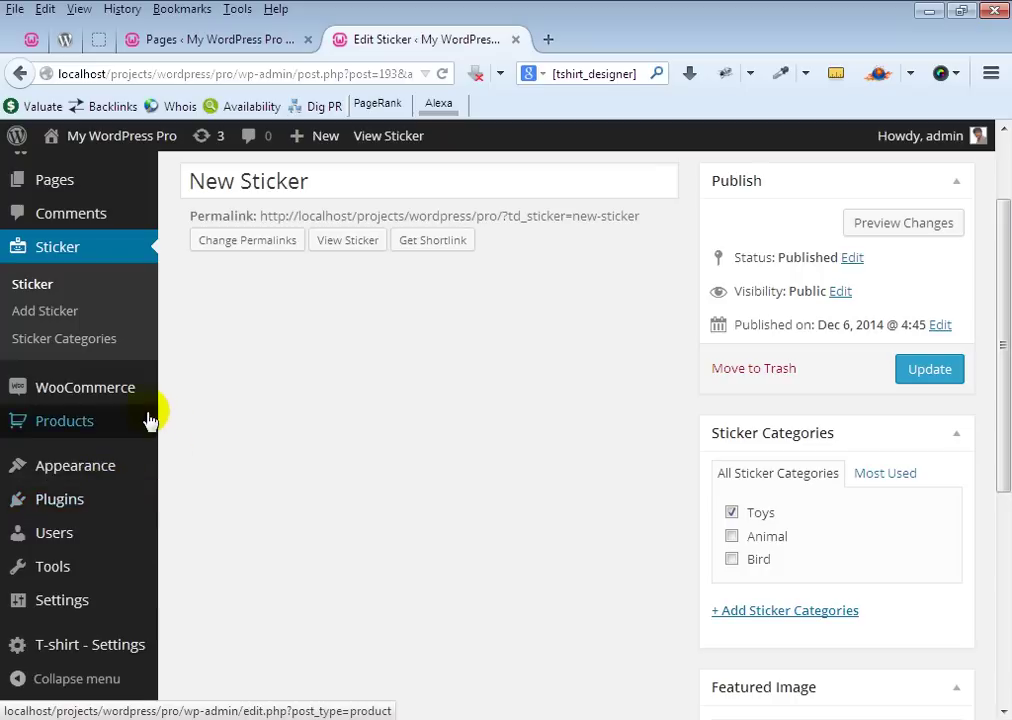
click(175, 425)
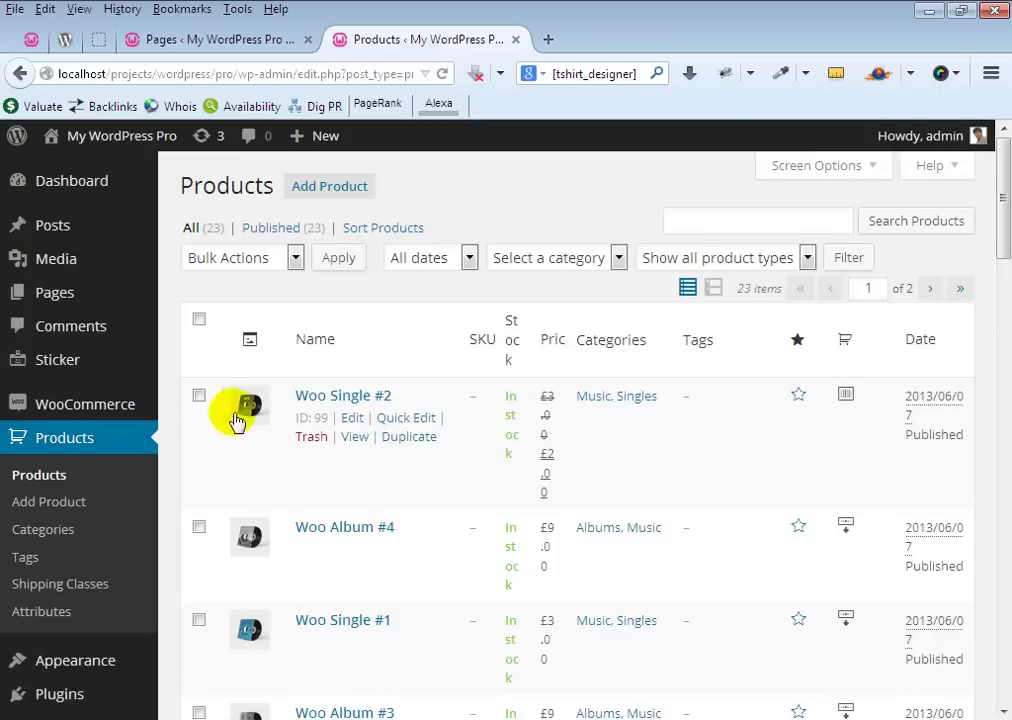
scroll(222, 420, down, 10)
scroll(322, 484, down, 5)
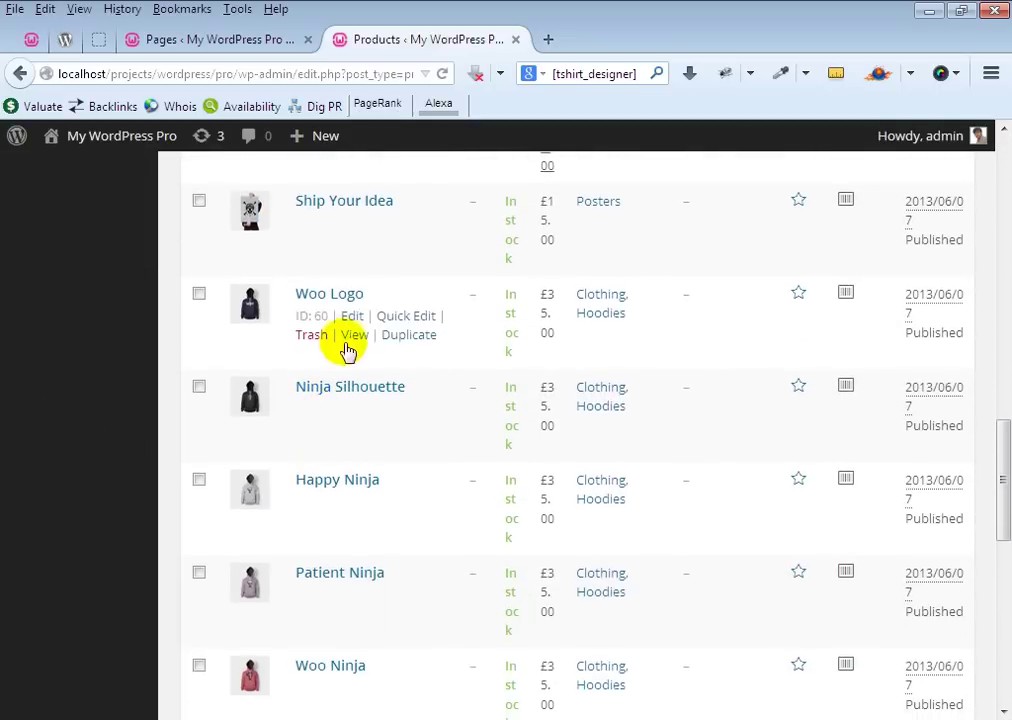
click(351, 316)
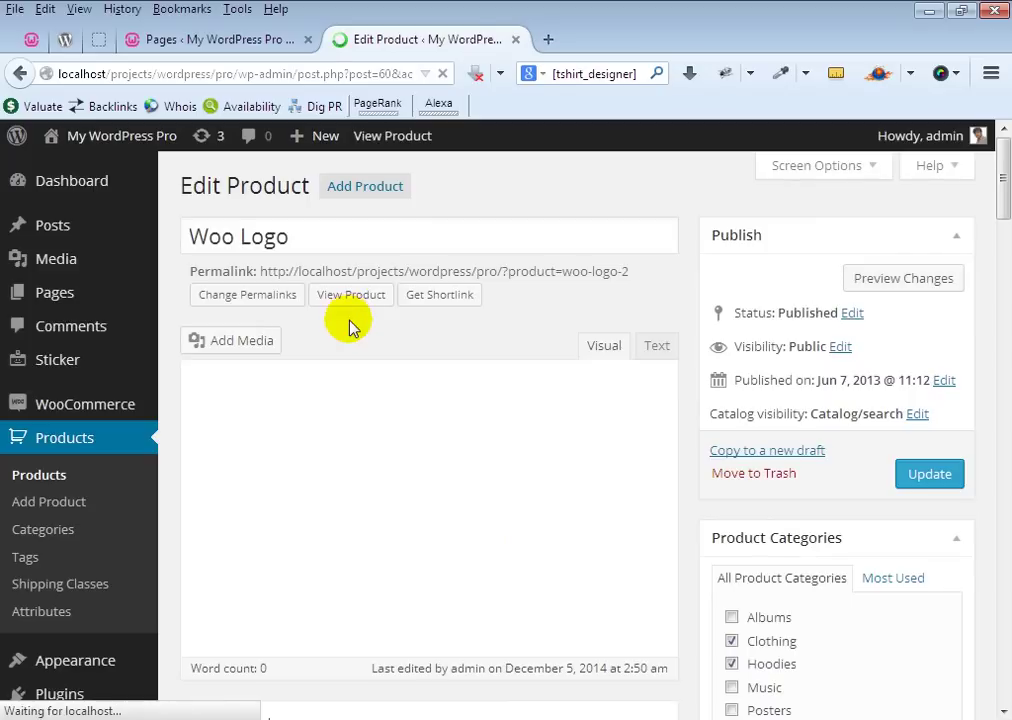
In the product's T-shirt Designer Options, set hoodie_6_front.jpg from the media library as the Tshirt Front Image
drag(181, 186, 309, 185)
scroll(343, 454, down, 8)
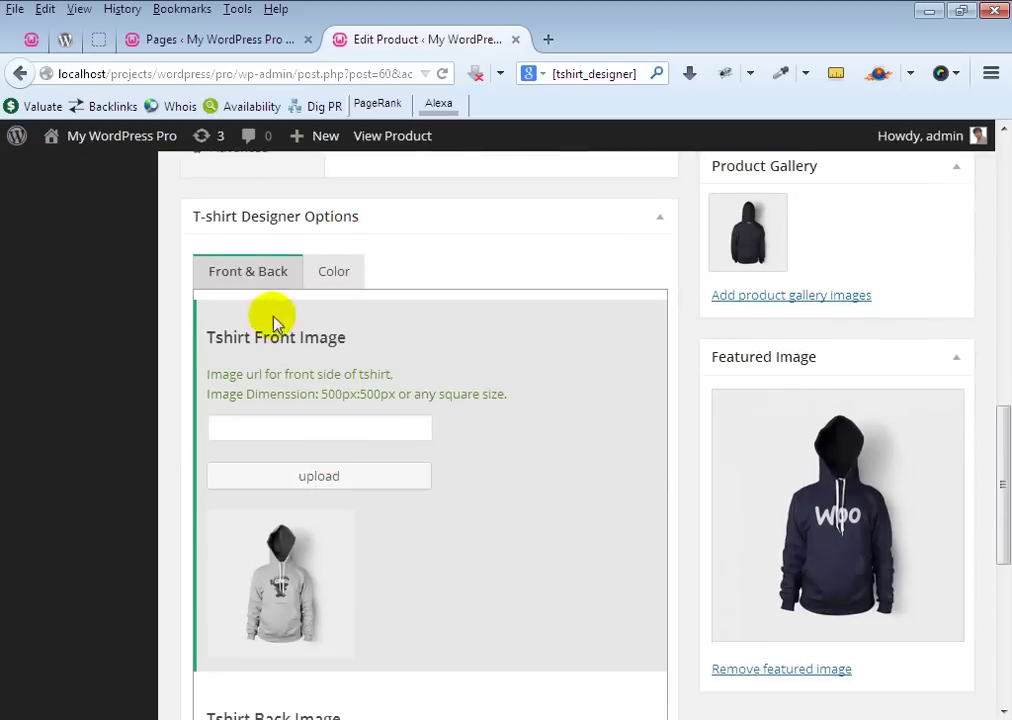
drag(210, 274, 297, 276)
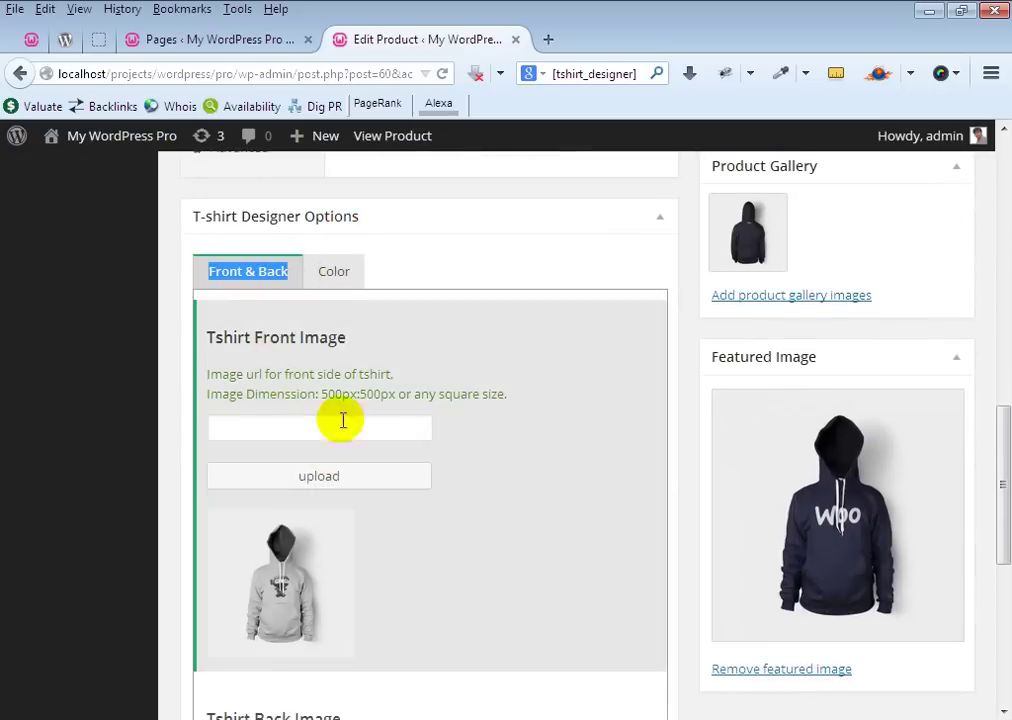
scroll(297, 410, down, 2)
click(437, 454)
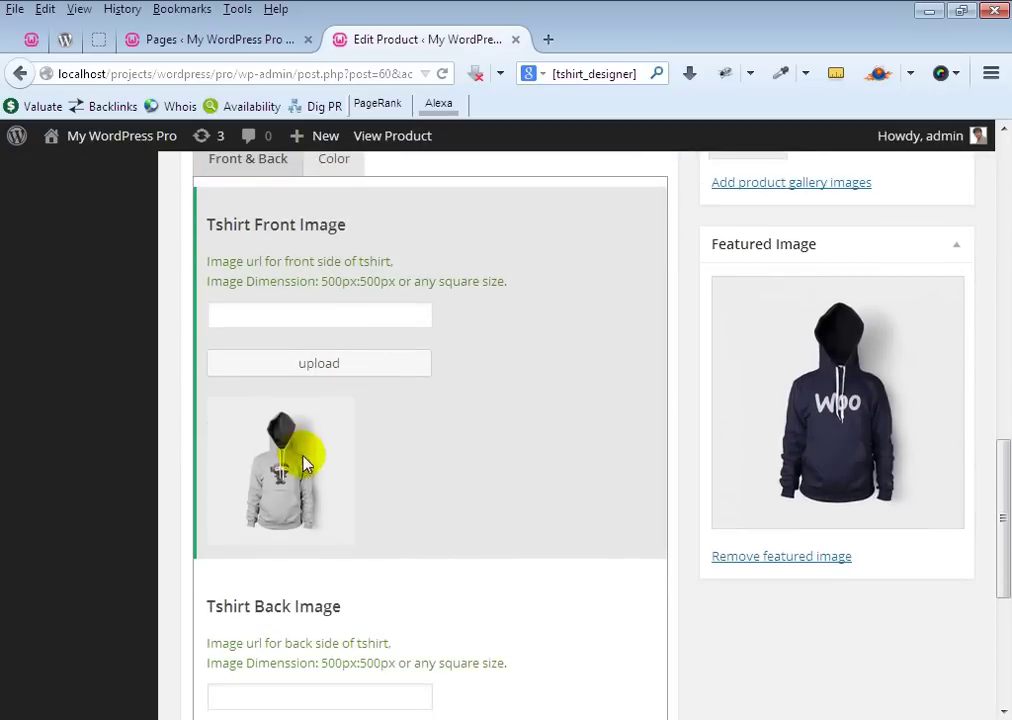
click(334, 366)
scroll(468, 428, down, 10)
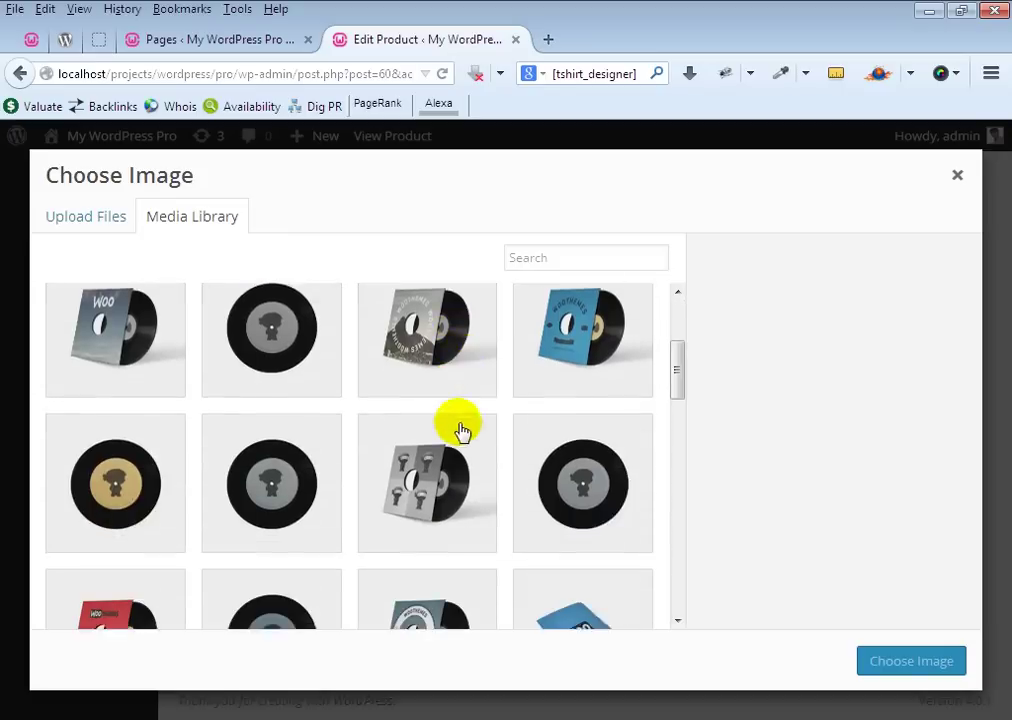
click(418, 510)
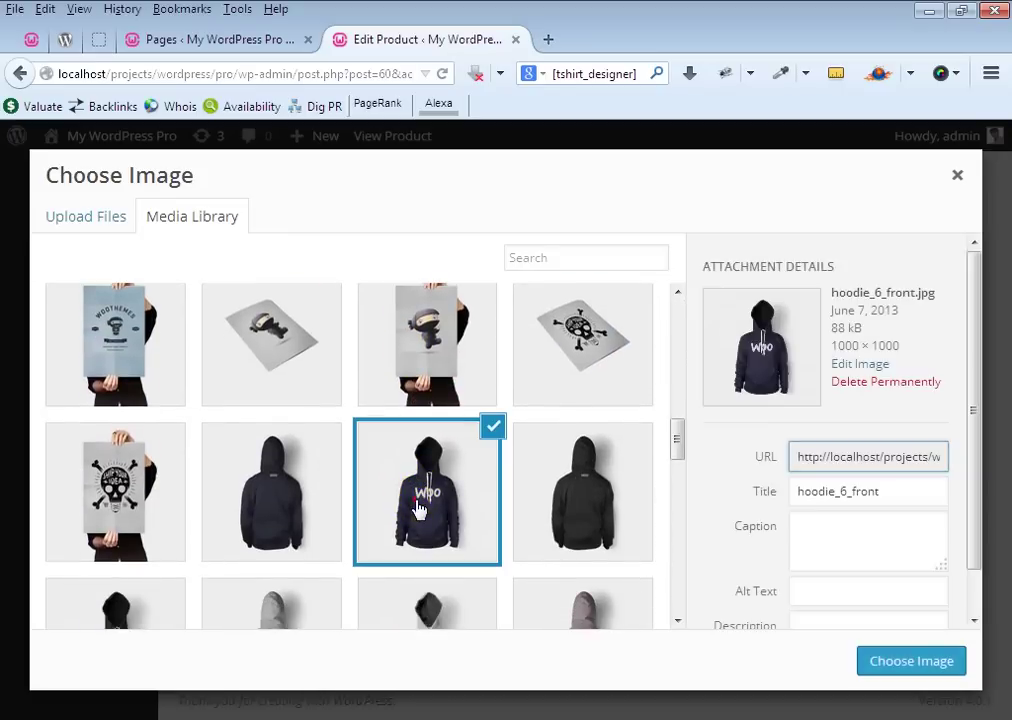
click(865, 660)
Set hoodie_6_back.jpg from the media library as the product's Tshirt Back Image
scroll(456, 497, down, 4)
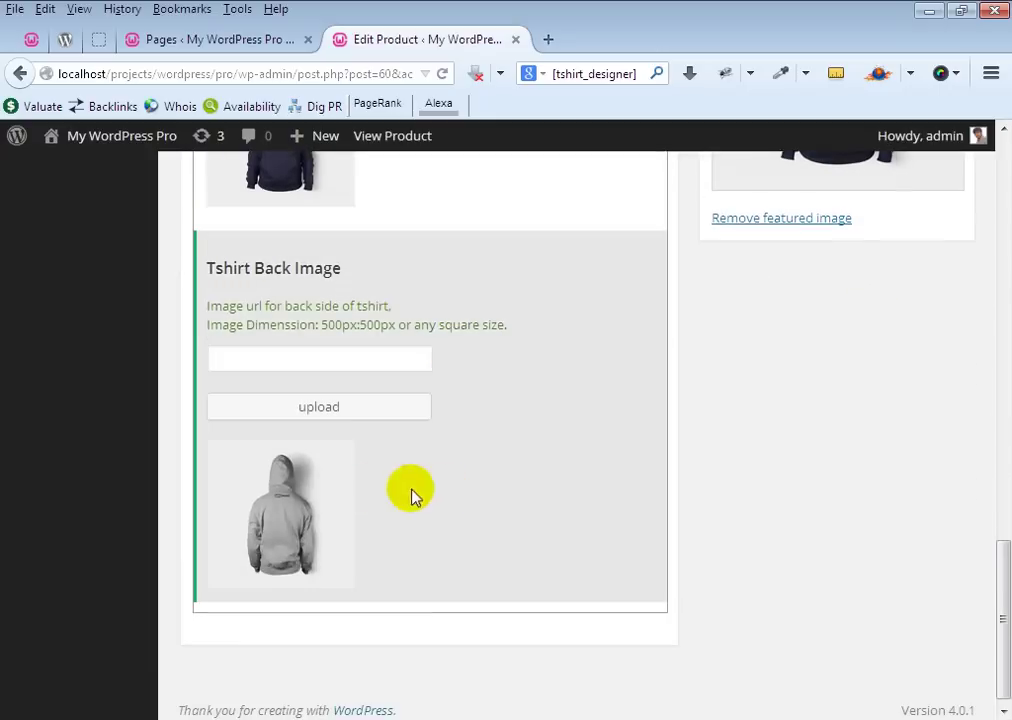
click(360, 270)
click(328, 407)
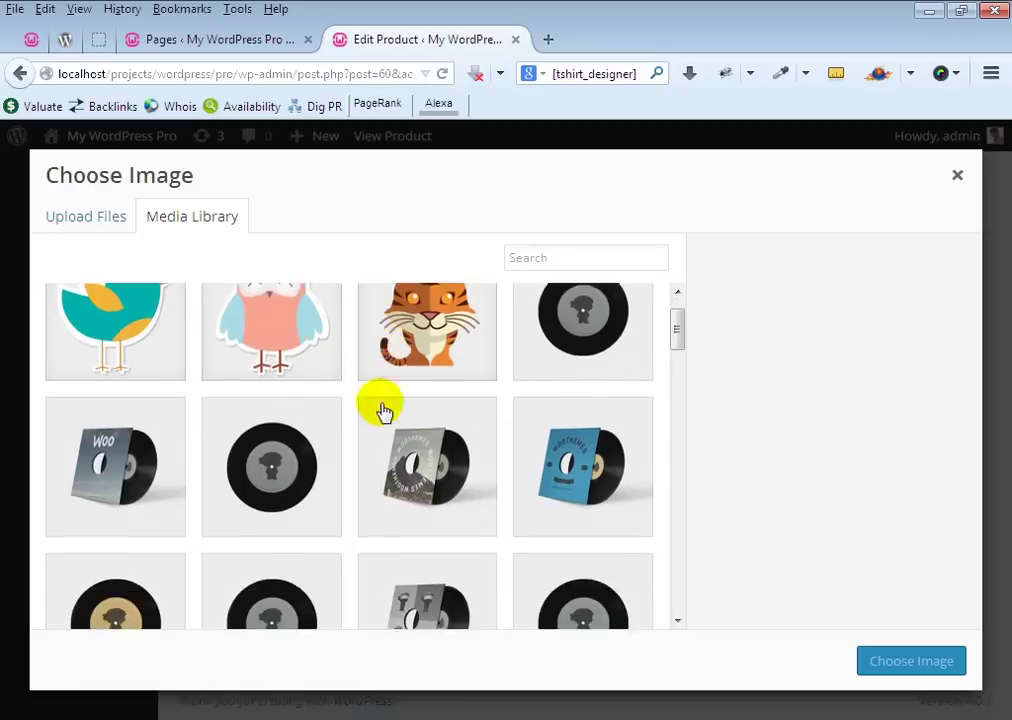
scroll(383, 410, down, 8)
click(296, 413)
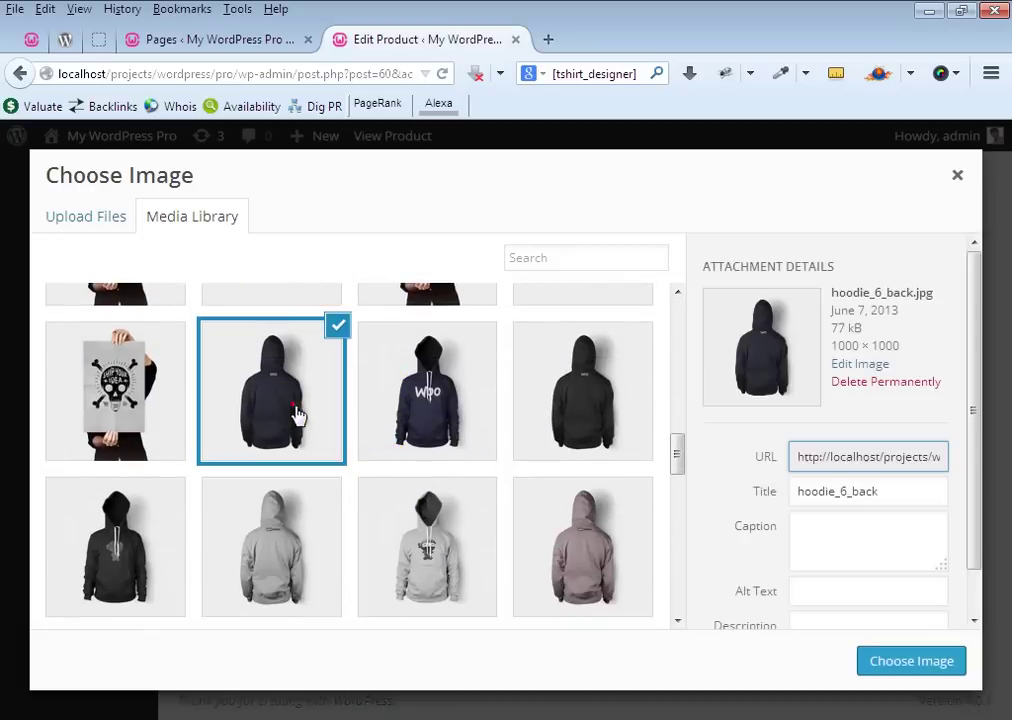
click(880, 664)
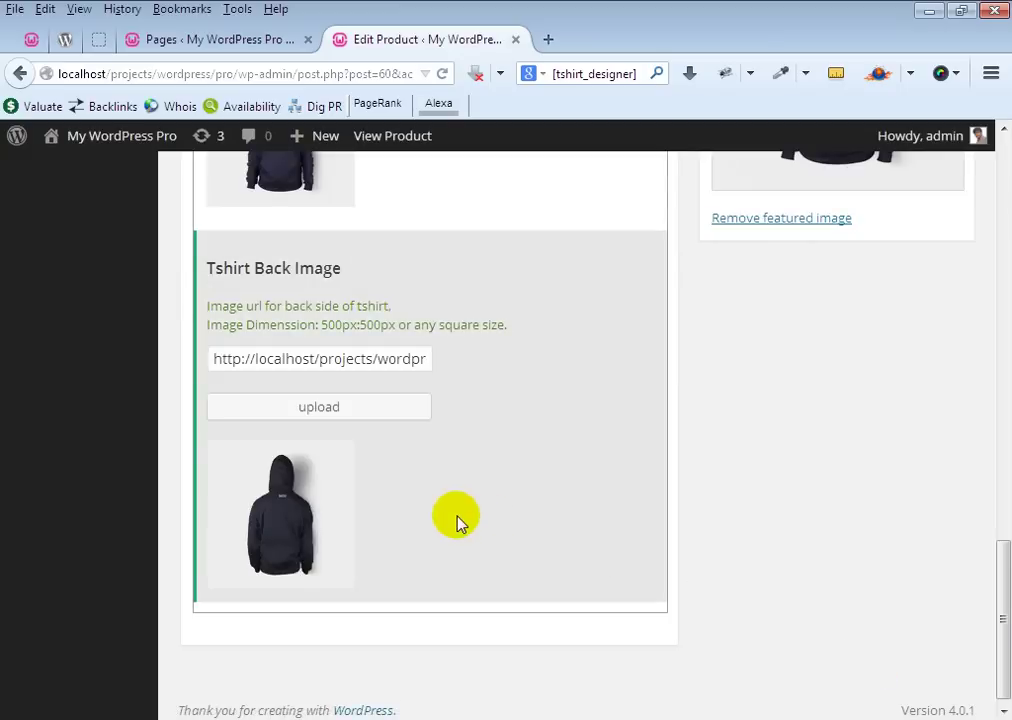
Update the Woo Logo product to save its front and back designer images
scroll(457, 522, up, 15)
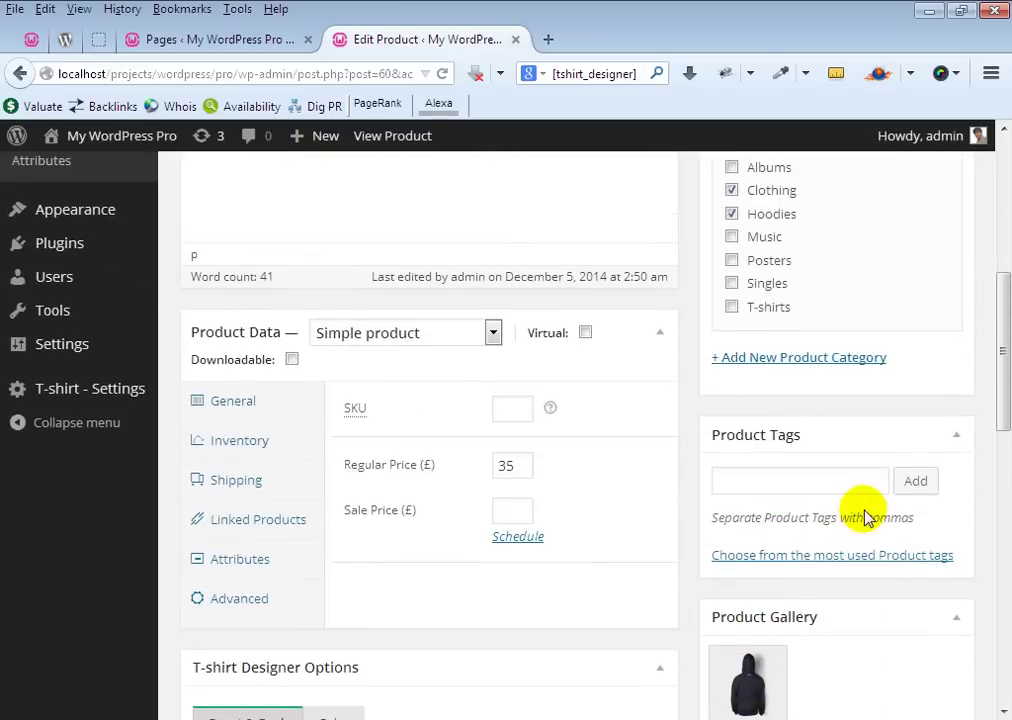
scroll(866, 517, up, 5)
click(922, 476)
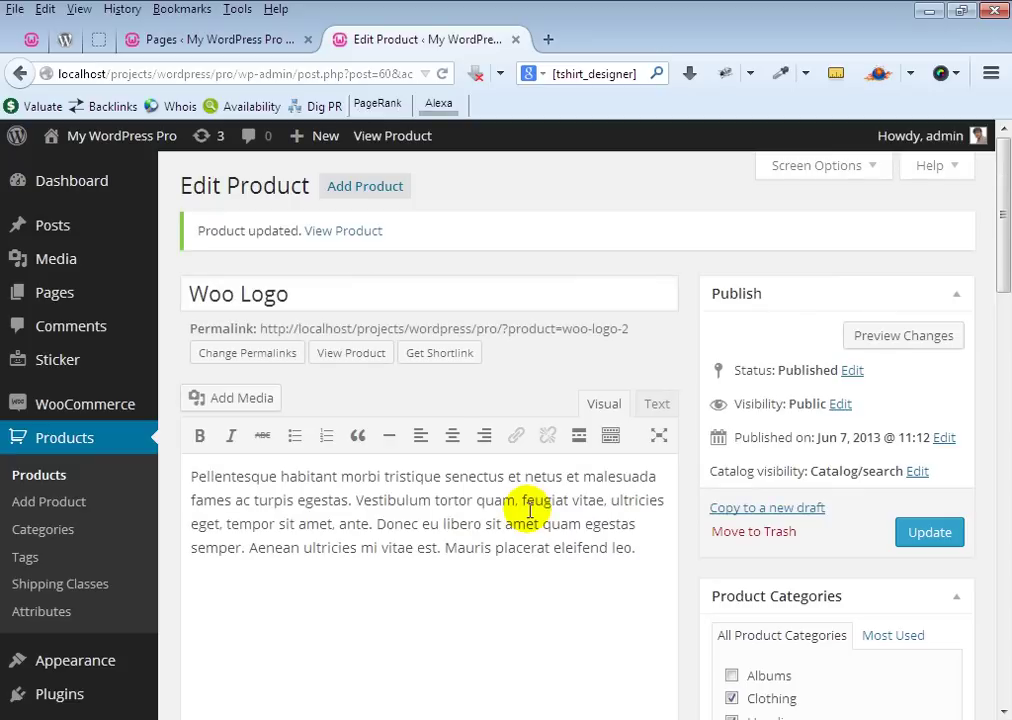
Find Sample Page in the list of pages and open it for editing in a new tab
mouse_move(77, 370)
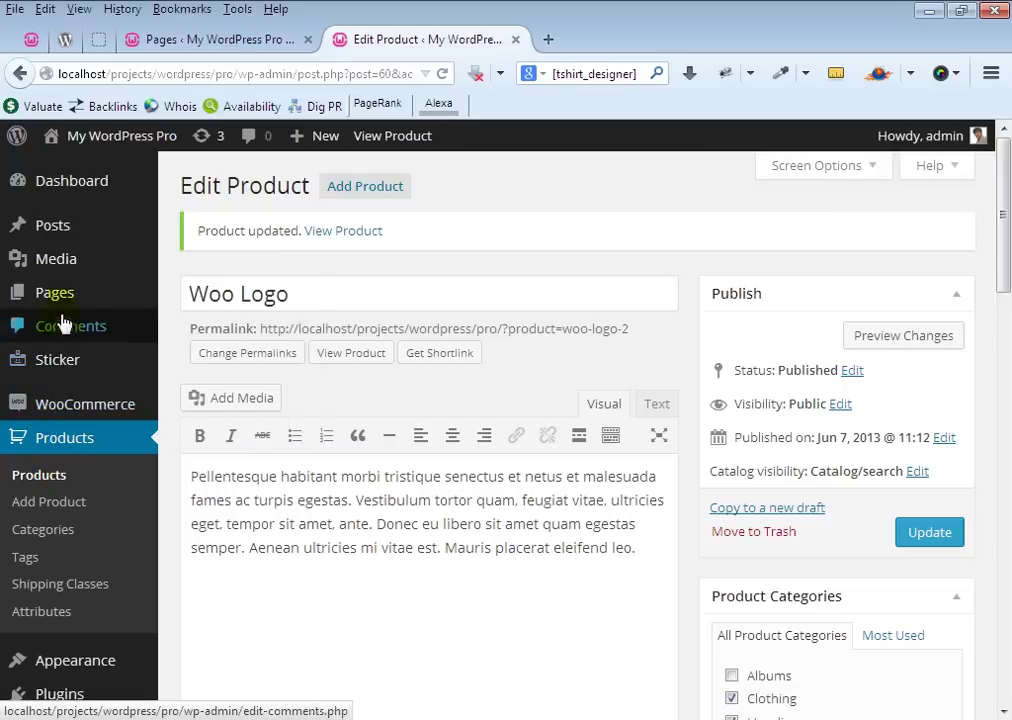
mouse_move(66, 300)
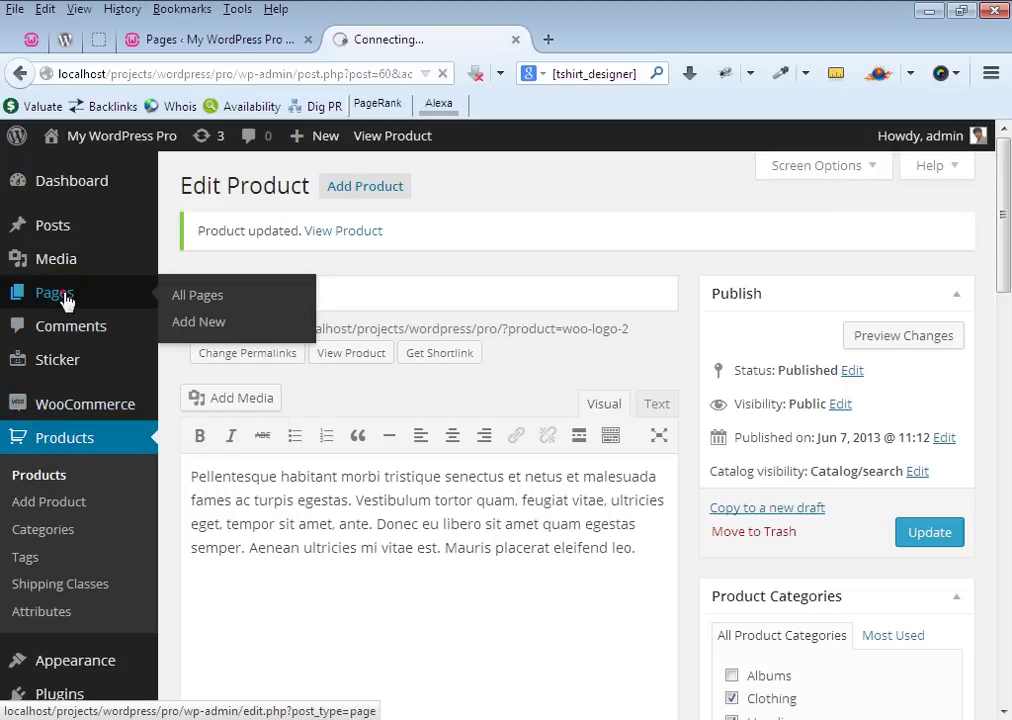
mouse_move(238, 508)
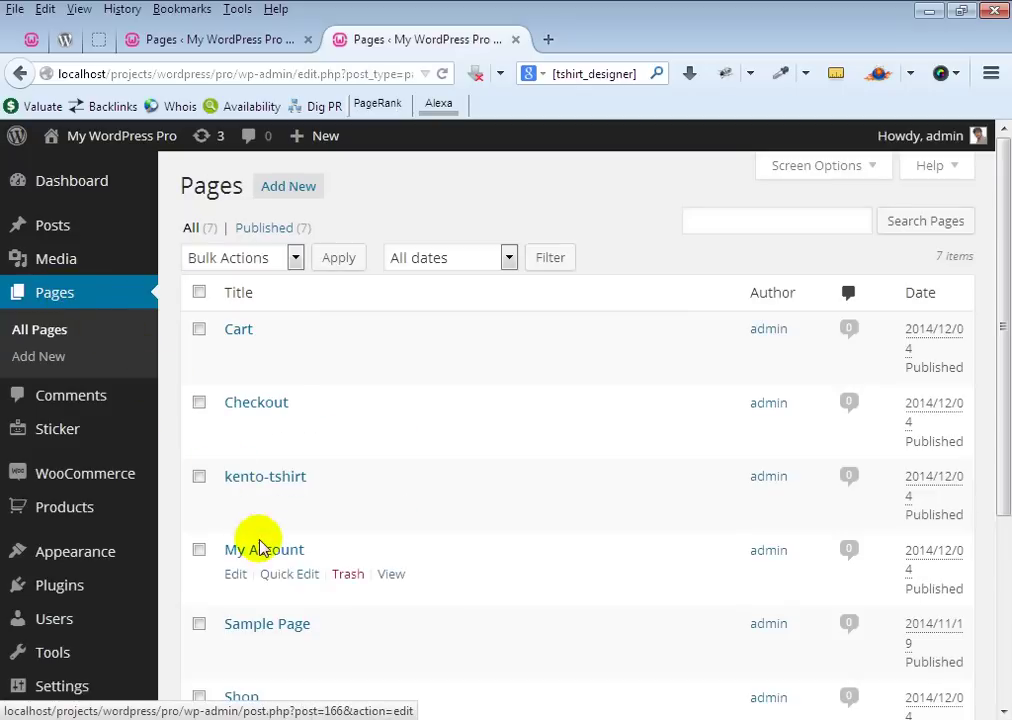
scroll(237, 639, down, 2)
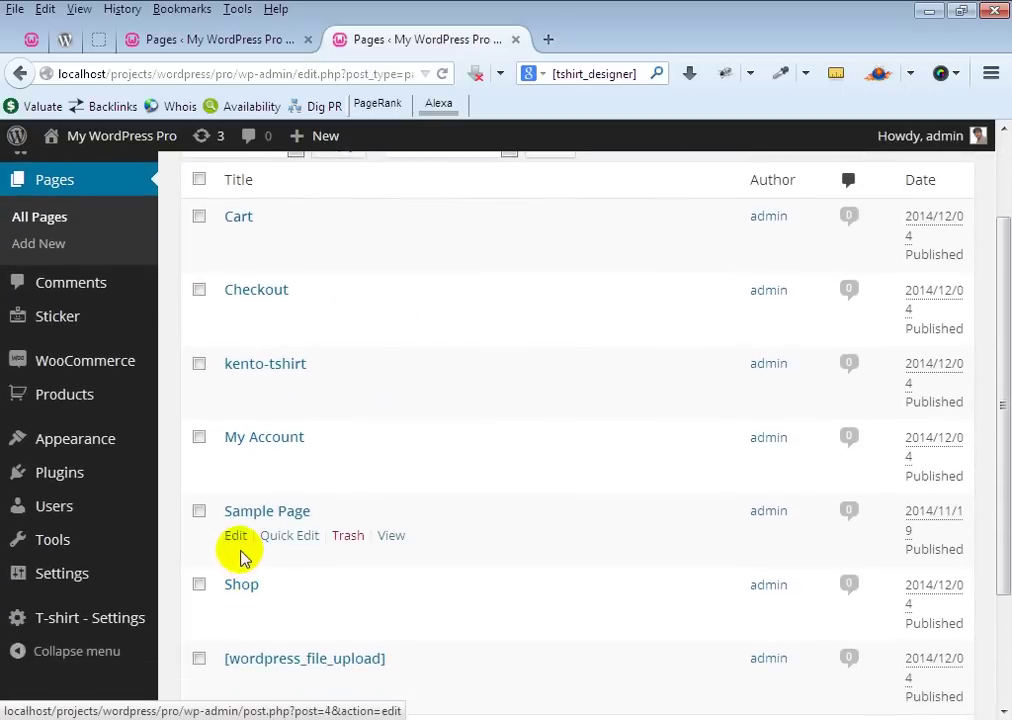
middle_click(238, 540)
click(605, 42)
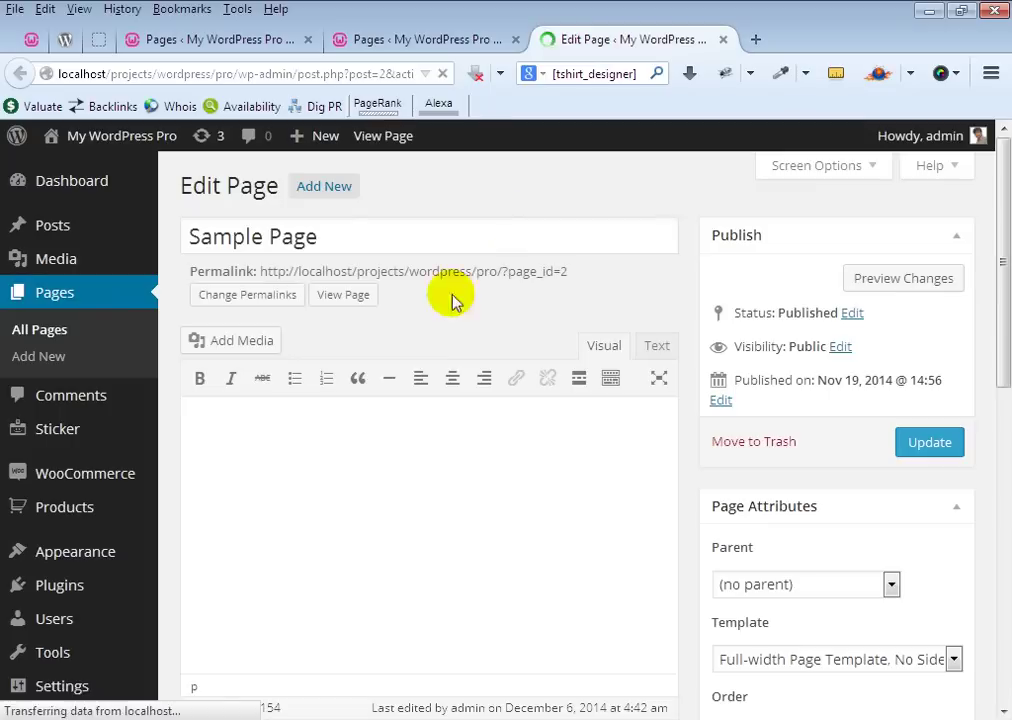
Check the [tshirt_designer] shortcode in Sample Page's content and update the page
drag(330, 541, 192, 542)
click(328, 540)
click(421, 541)
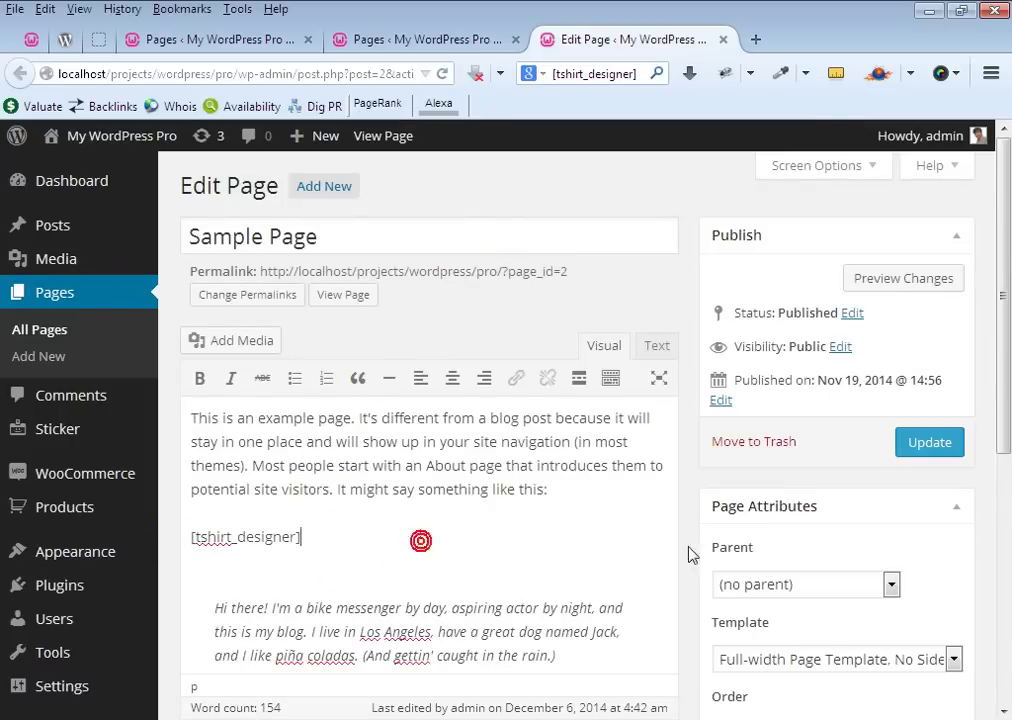
click(929, 446)
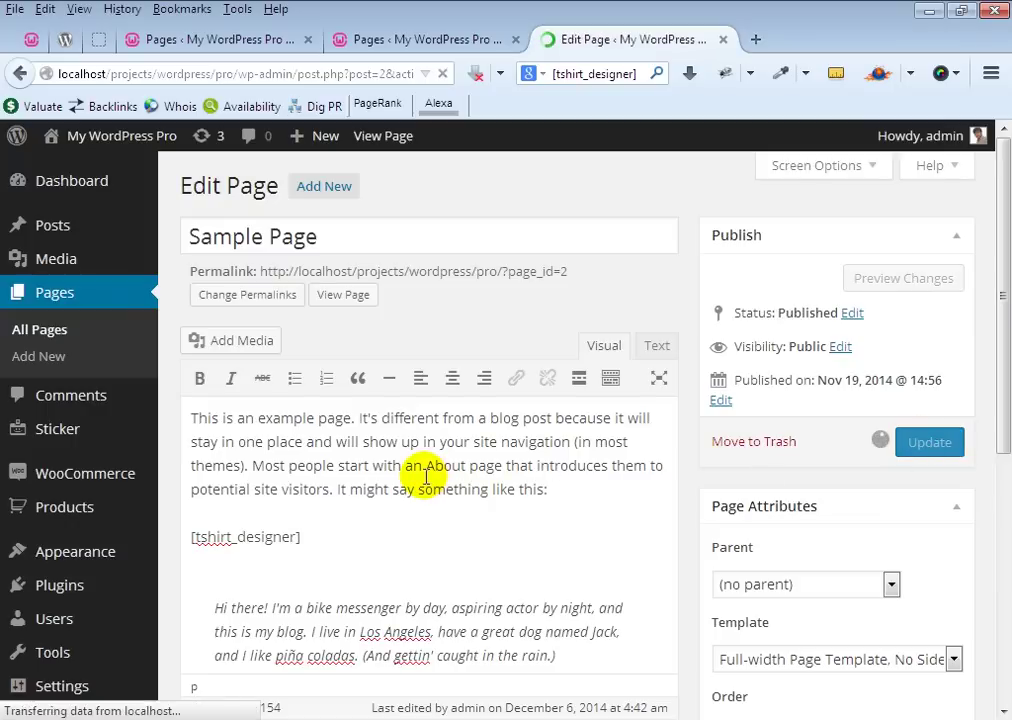
Open the published Sample Page in a new tab and look at the embedded T-shirt designer
middle_click(357, 354)
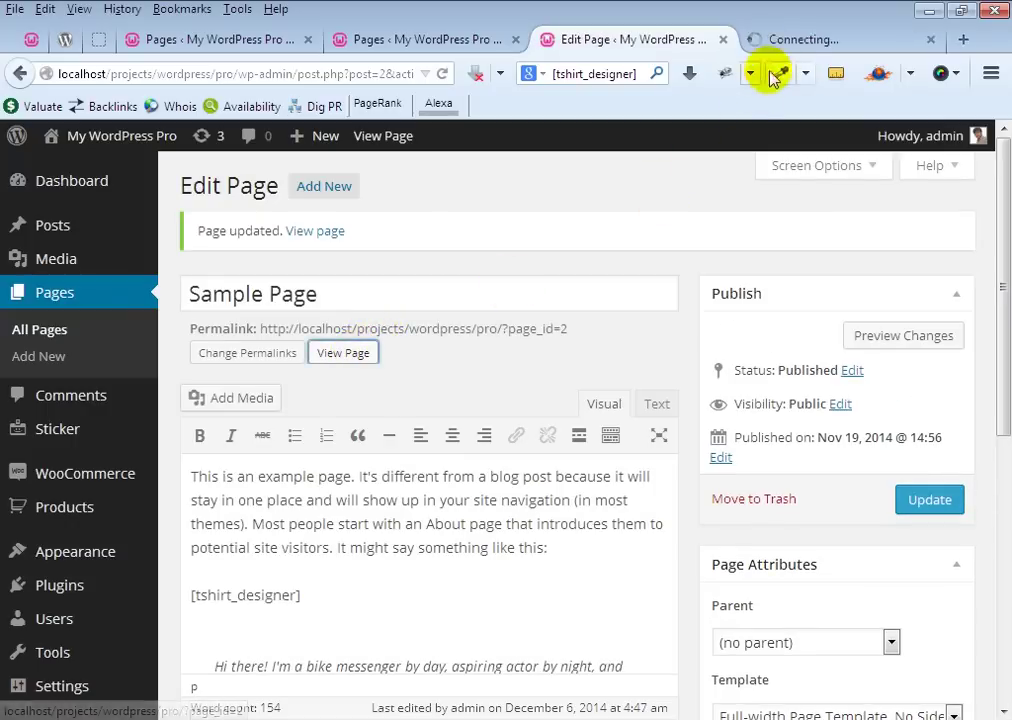
click(785, 40)
scroll(558, 348, down, 2)
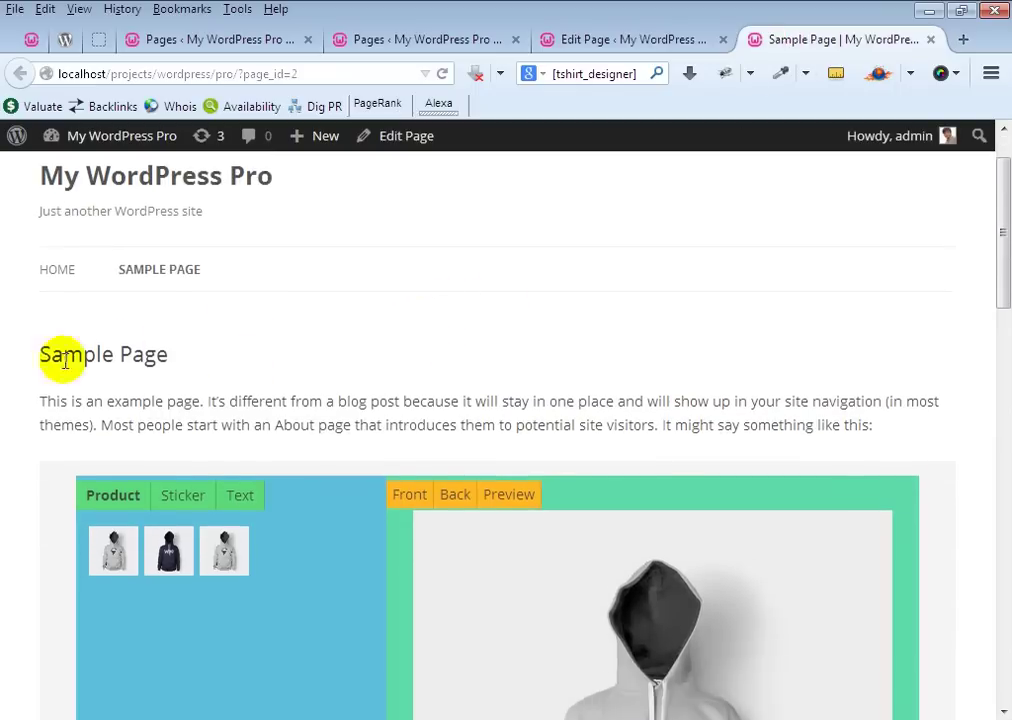
drag(38, 316, 168, 316)
scroll(220, 430, down, 2)
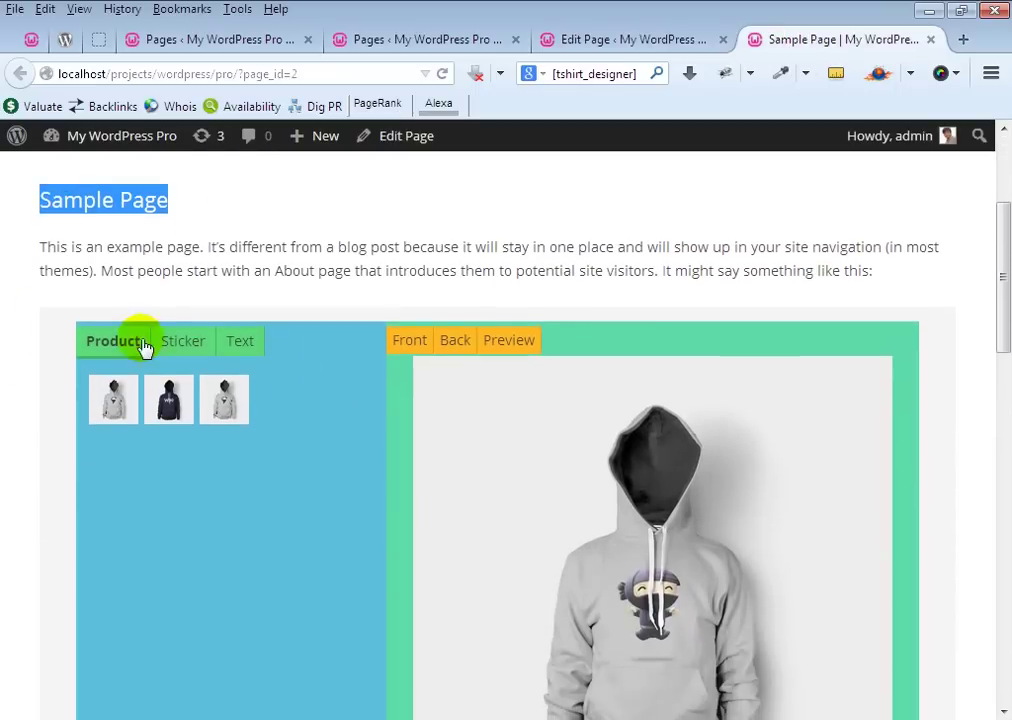
Look through the designer's stickers and load the first grey hoodie from the available products
click(124, 342)
click(180, 345)
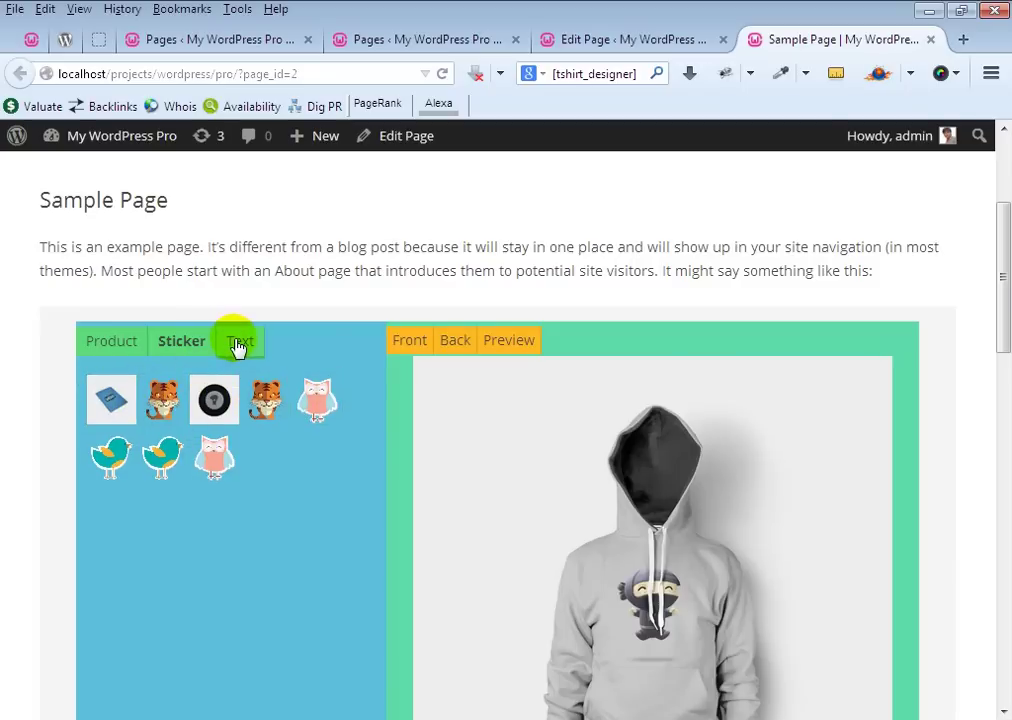
click(411, 346)
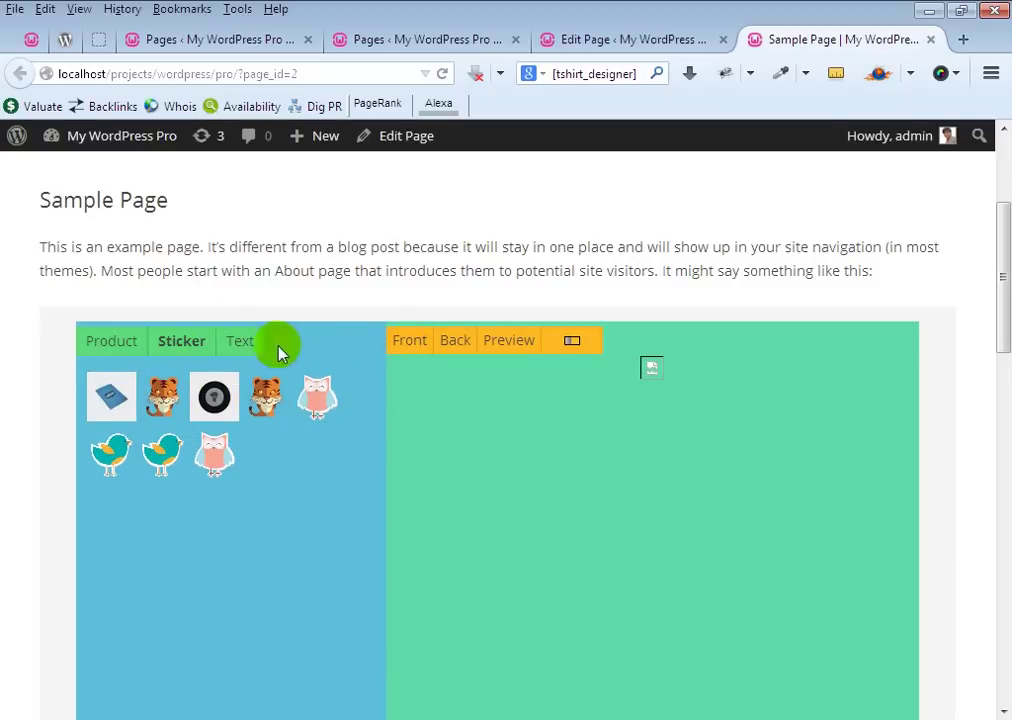
click(97, 345)
click(118, 404)
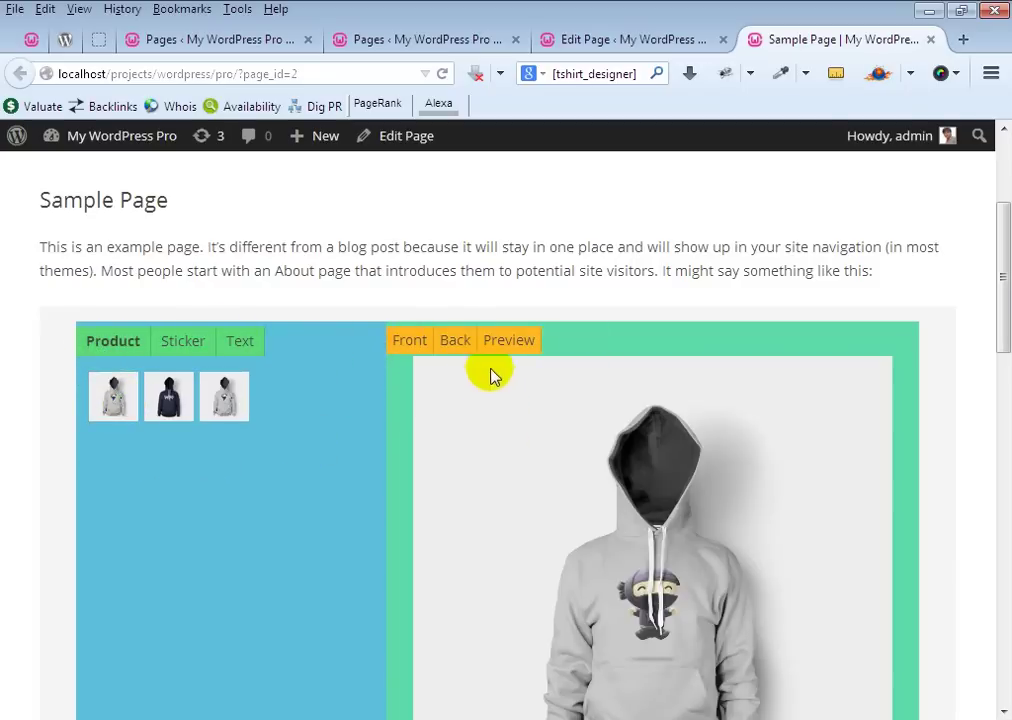
Compare the hoodie's front and back views, ending on the back view
click(455, 348)
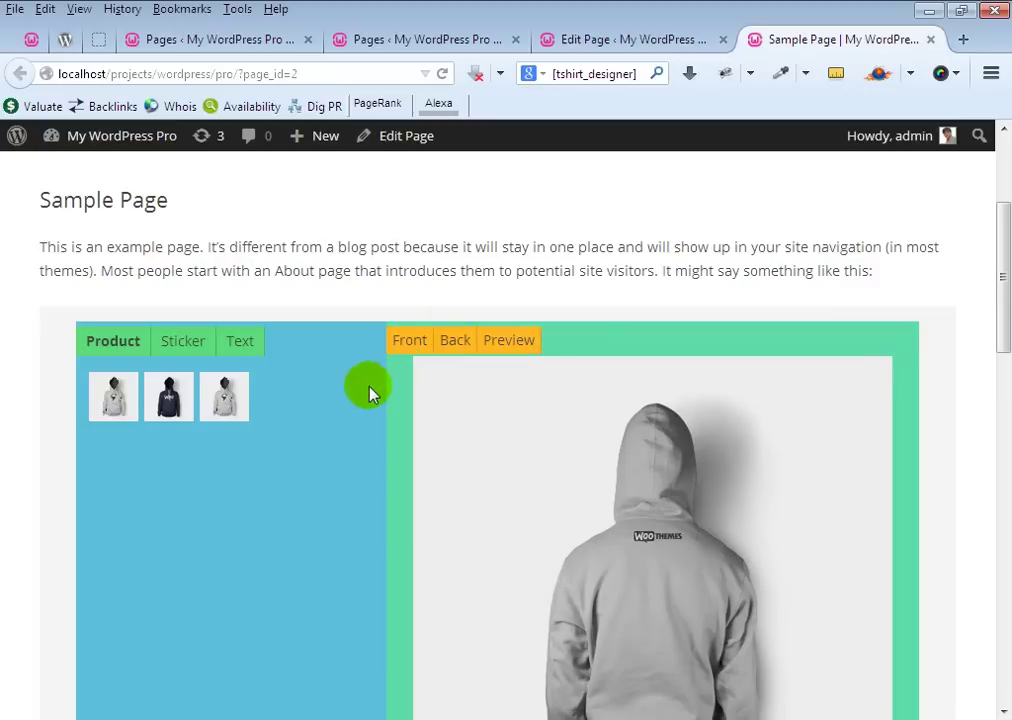
scroll(370, 390, down, 2)
scroll(1000, 348, down, 1)
scroll(1005, 345, down, 1)
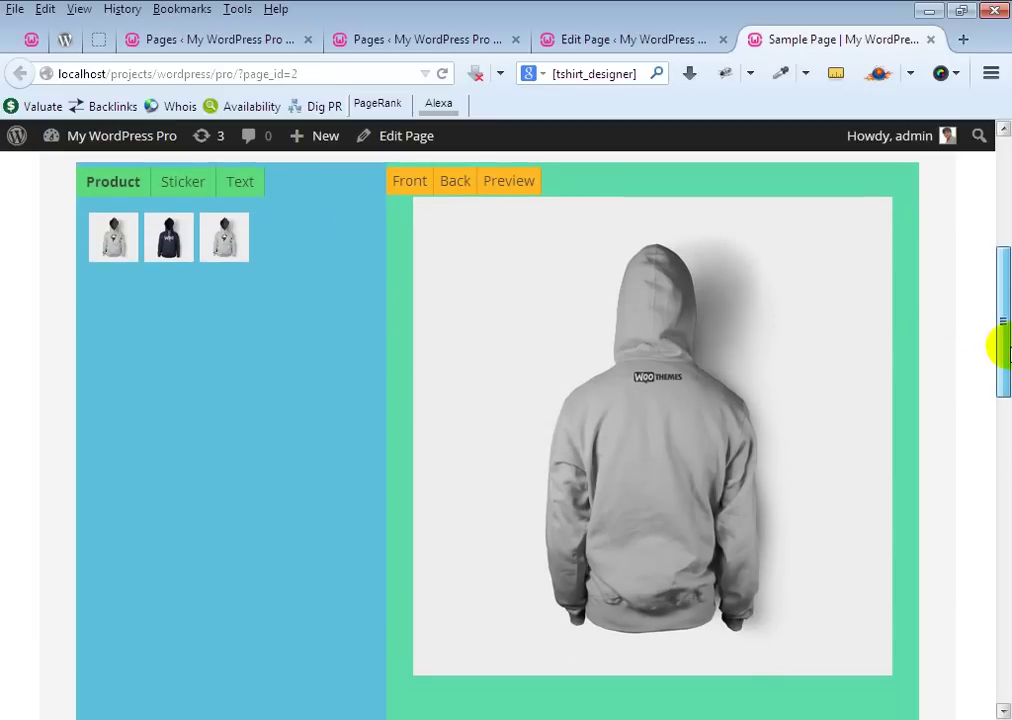
click(409, 186)
click(447, 194)
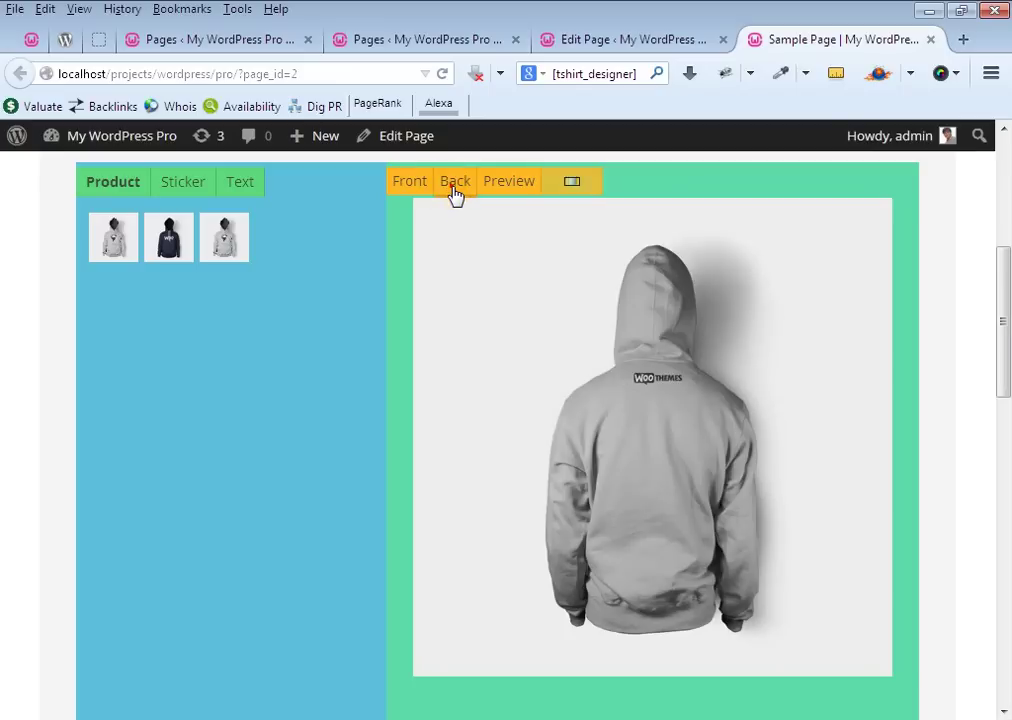
Add the tiger sticker and place it in the middle of the hoodie's back
click(176, 188)
click(160, 254)
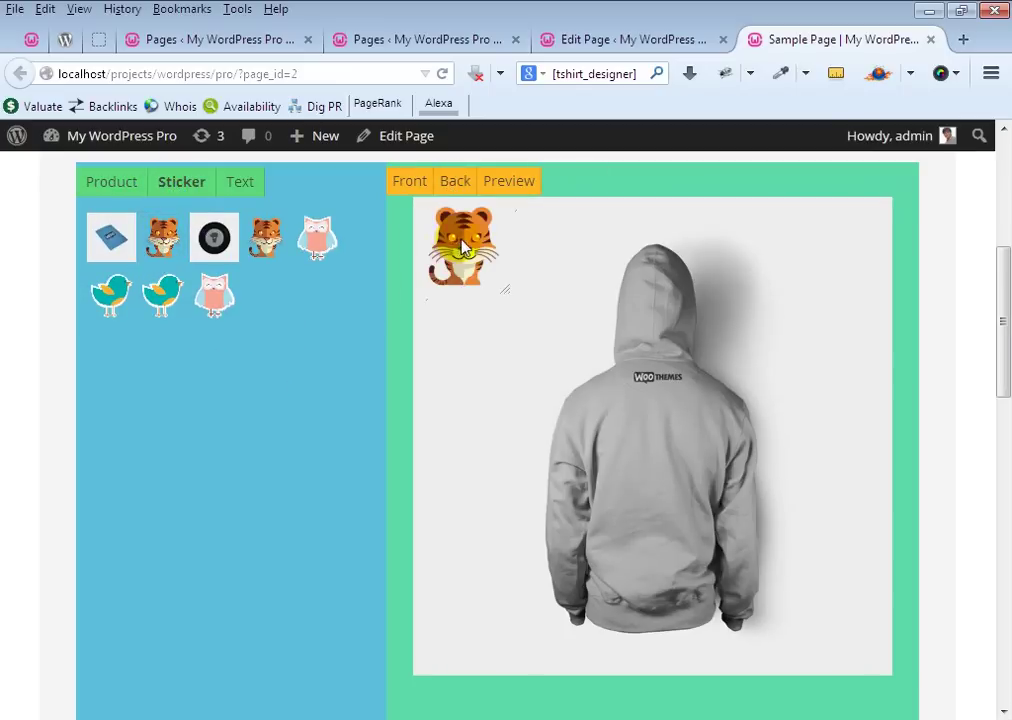
drag(663, 480, 655, 464)
click(688, 512)
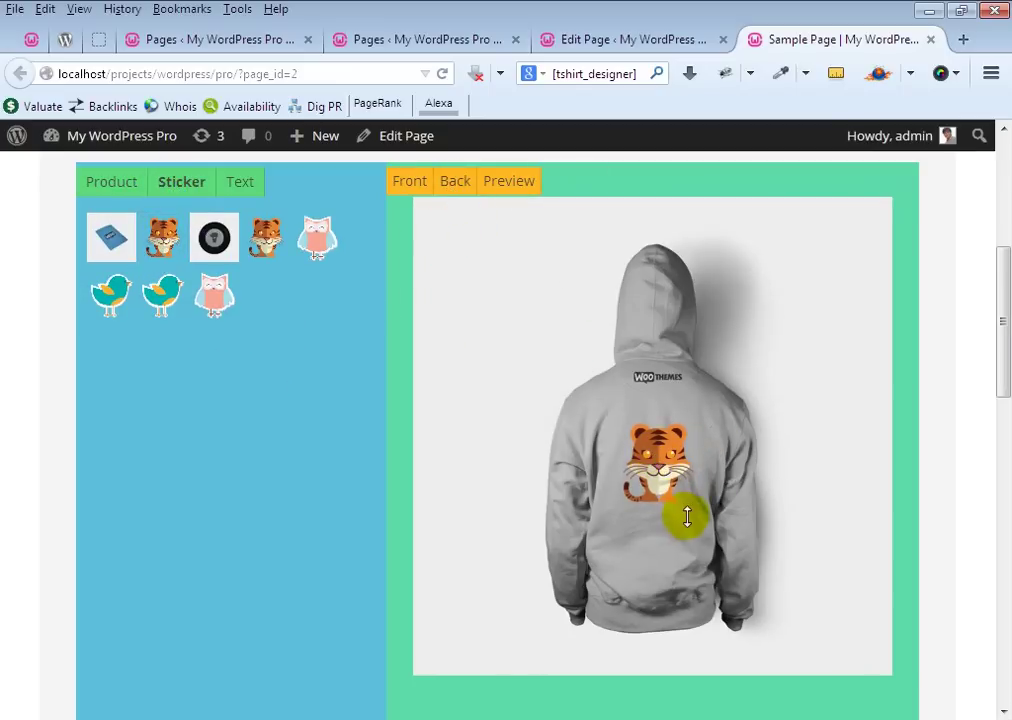
Enlarge the tiger sticker slightly and centre it on the hoodie's back below the WooThemes logo
click(621, 481)
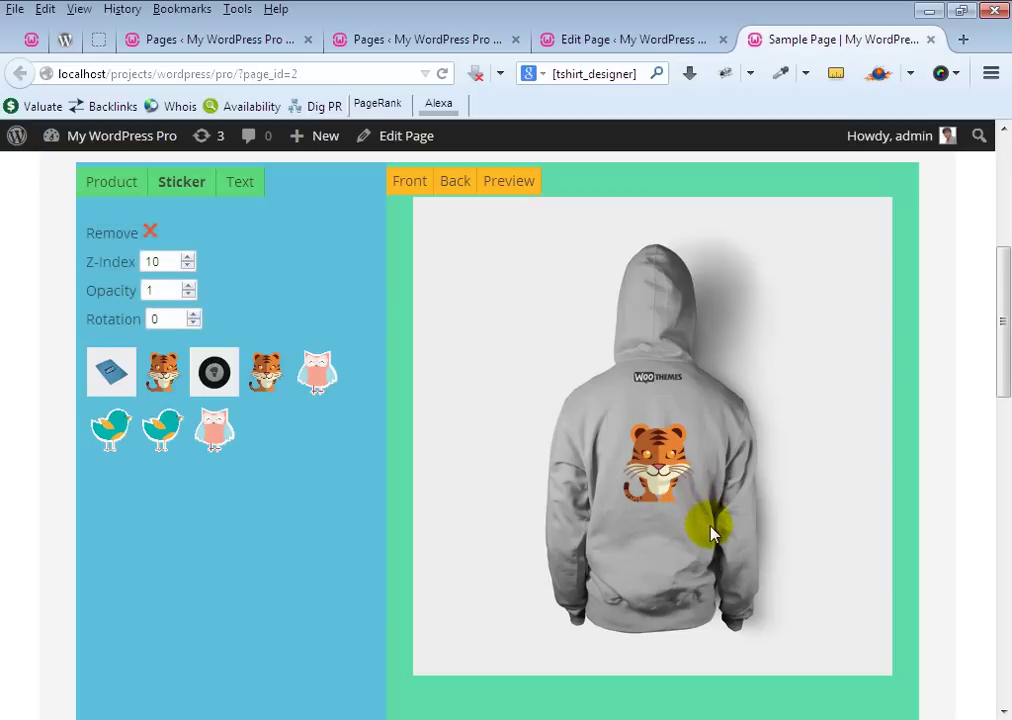
mouse_move(620, 468)
mouse_down()
mouse_move(515, 316)
mouse_move(635, 460)
mouse_up()
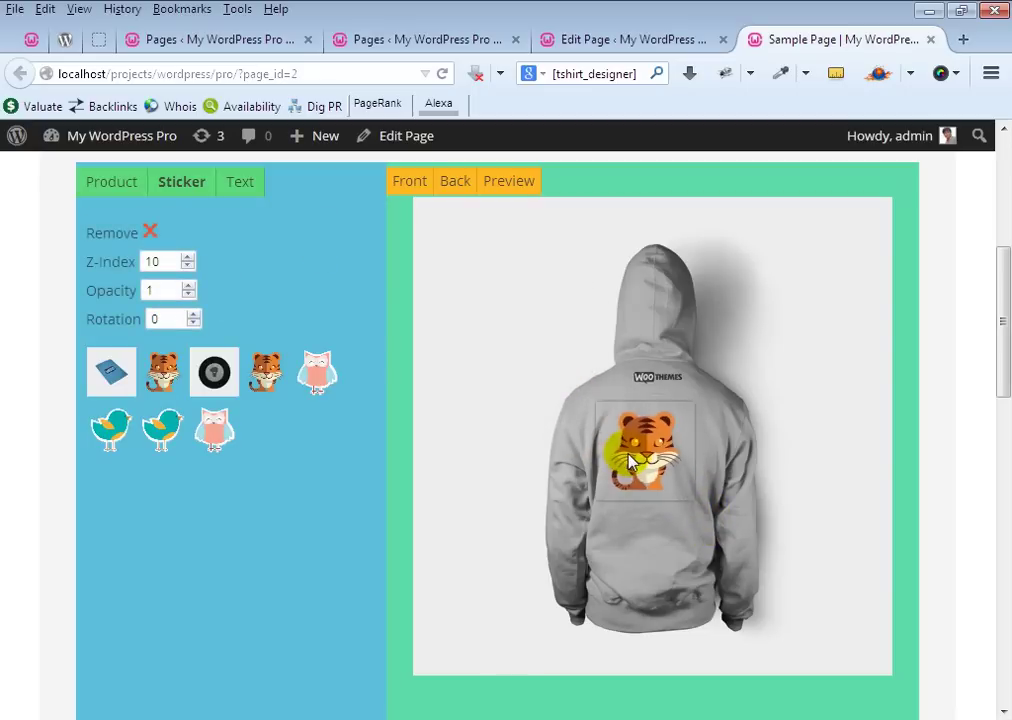
drag(696, 493, 712, 517)
scroll(425, 452, up, 2)
scroll(425, 452, down, 1)
scroll(425, 452, down, 1)
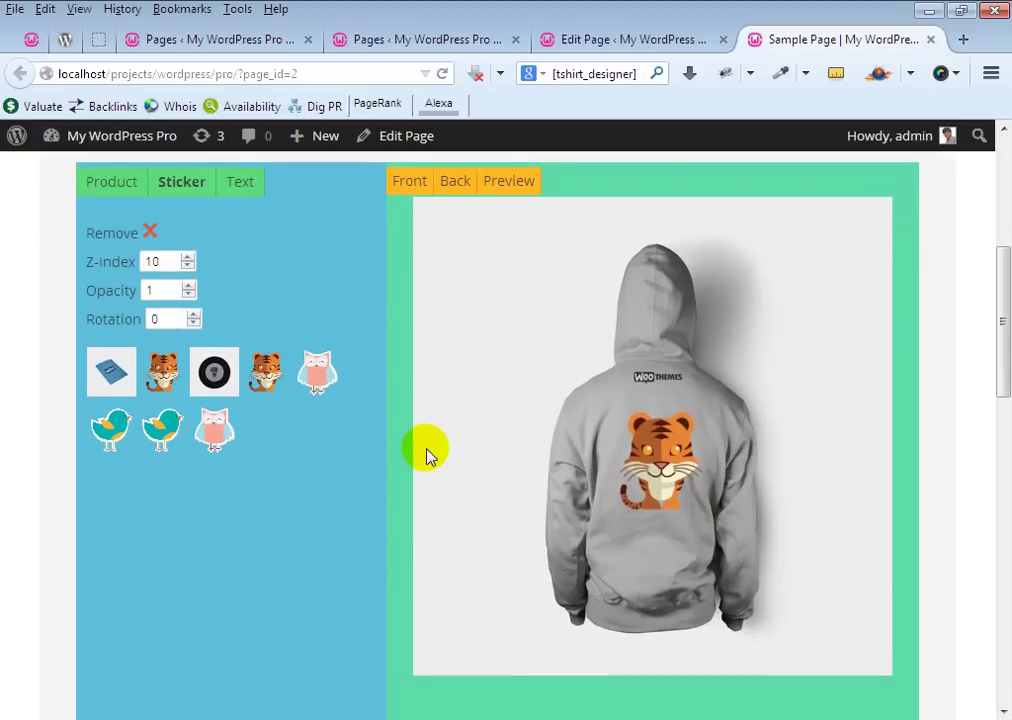
click(655, 470)
click(389, 395)
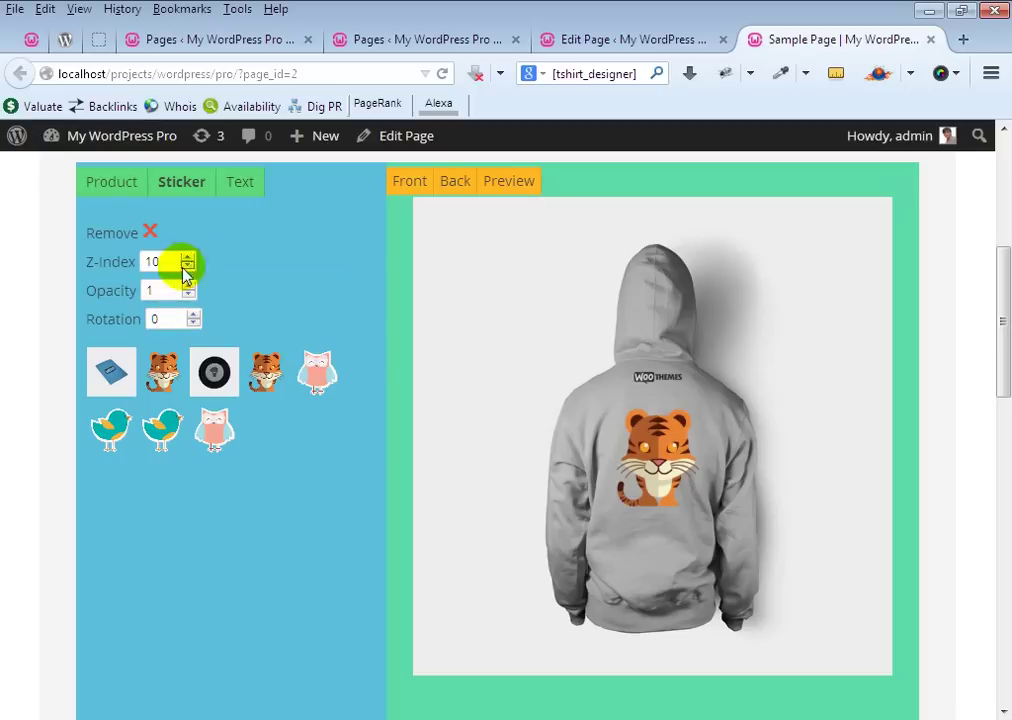
Lower the tiger sticker's opacity to 0.67 and move it over the WooThemes logo
drag(89, 238, 143, 298)
click(104, 274)
drag(85, 317, 210, 305)
click(190, 295)
click(190, 295)
click(190, 295)
drag(617, 420, 671, 423)
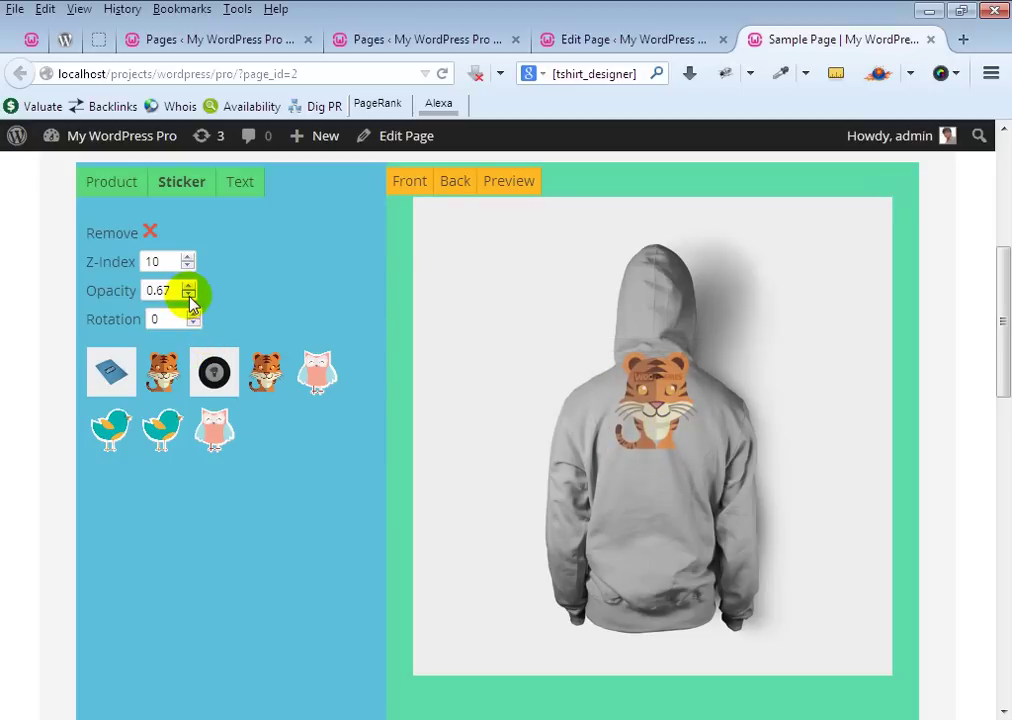
Set the tiger sticker's opacity to 1 and move it below the WooThemes logo
click(190, 287)
click(190, 288)
click(190, 288)
mouse_move(650, 405)
mouse_down()
mouse_move(644, 418)
mouse_move(663, 476)
mouse_up()
Increase the tiger sticker's rotation to about 16
click(183, 357)
click(195, 316)
click(195, 316)
click(195, 316)
click(195, 316)
click(195, 316)
click(195, 316)
click(195, 316)
click(195, 316)
click(195, 316)
click(195, 316)
click(195, 316)
click(195, 316)
click(195, 316)
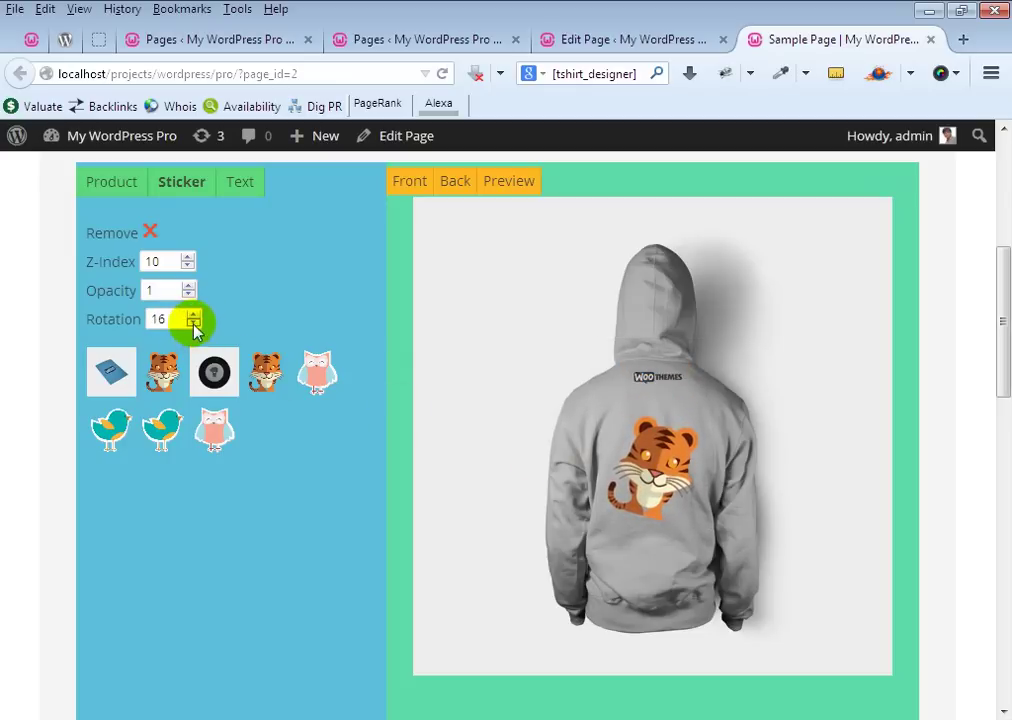
Rotate the tiger sticker the other way to -23, and reset its rotation to 0
click(194, 323)
click(194, 323)
click(194, 323)
click(194, 323)
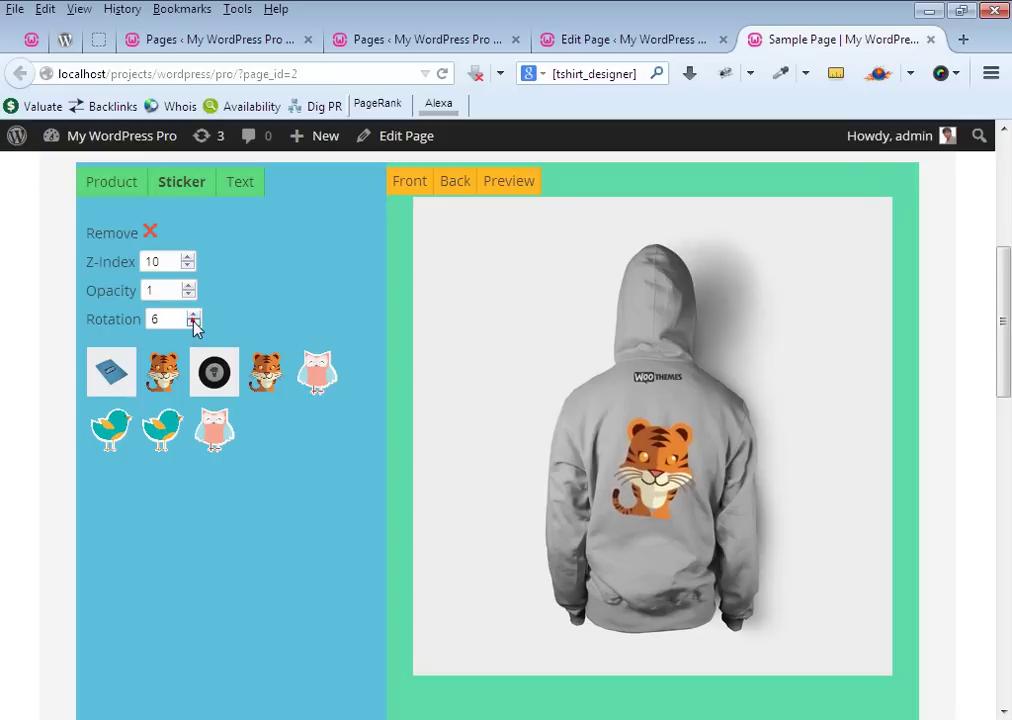
drag(194, 323, 194, 323)
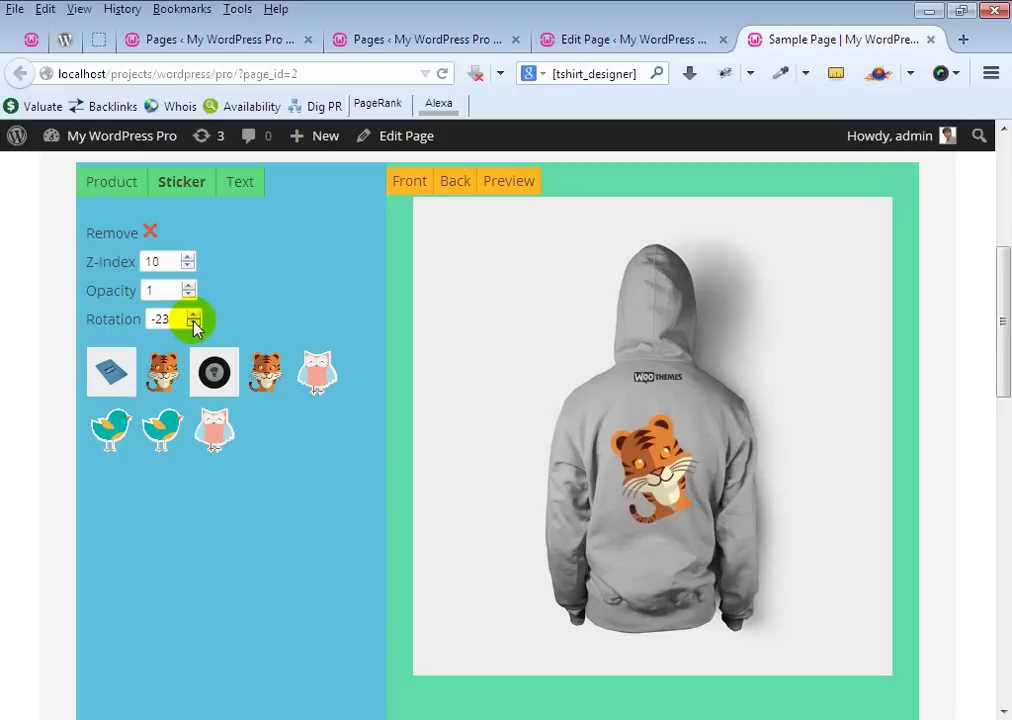
text(0)
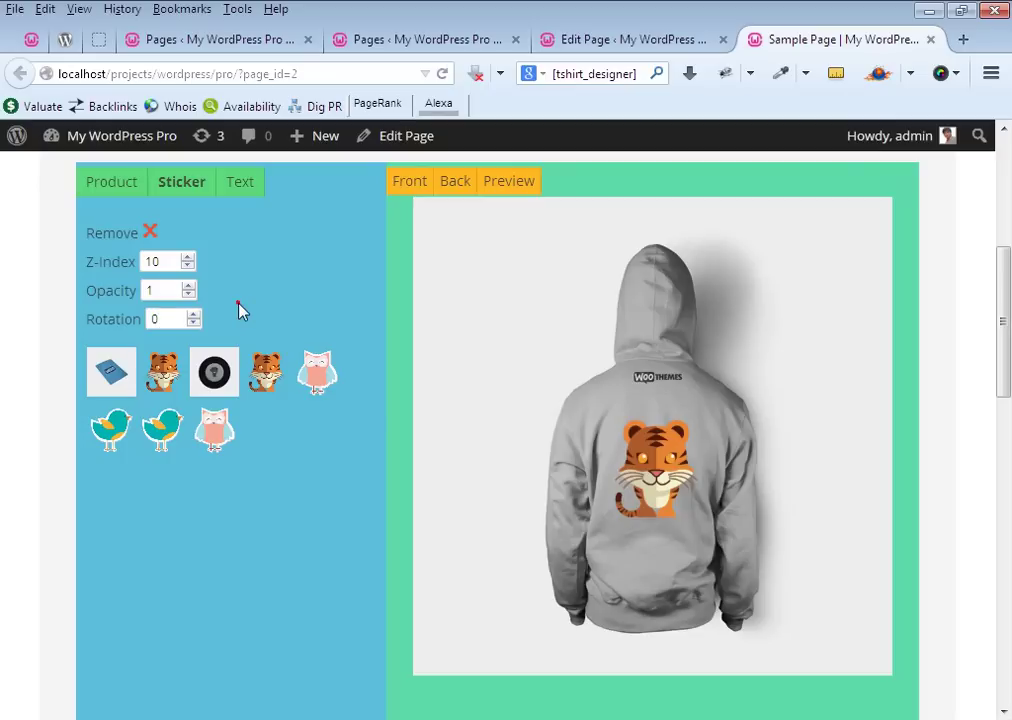
Add the owl sticker over the hood and adjust its position in the hoodie's front view
click(316, 382)
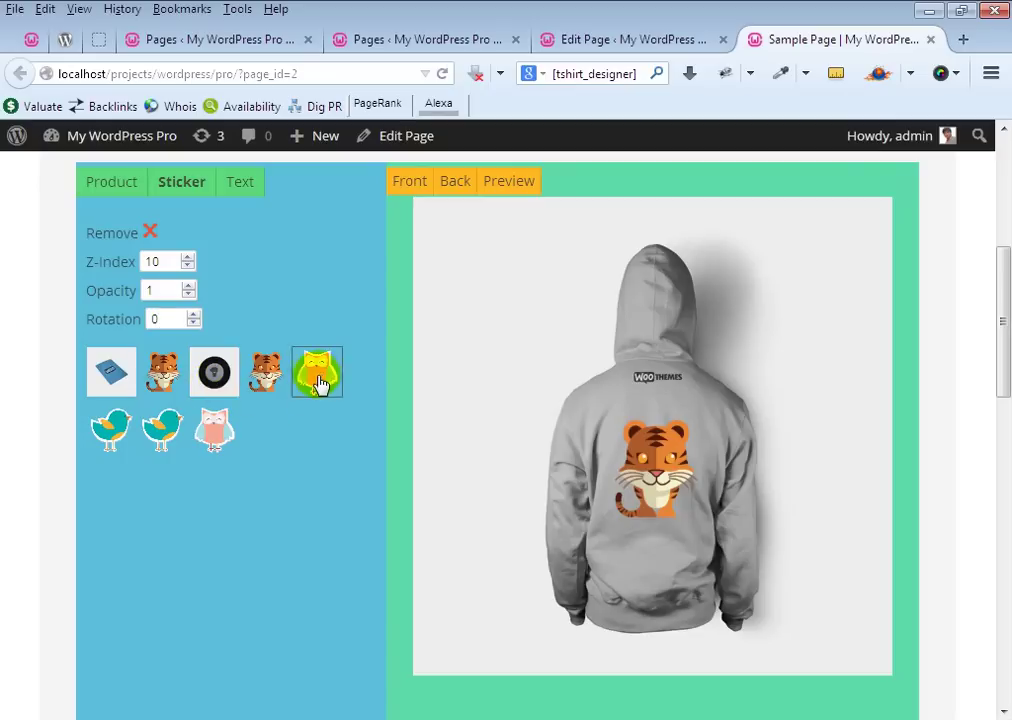
drag(463, 276, 653, 345)
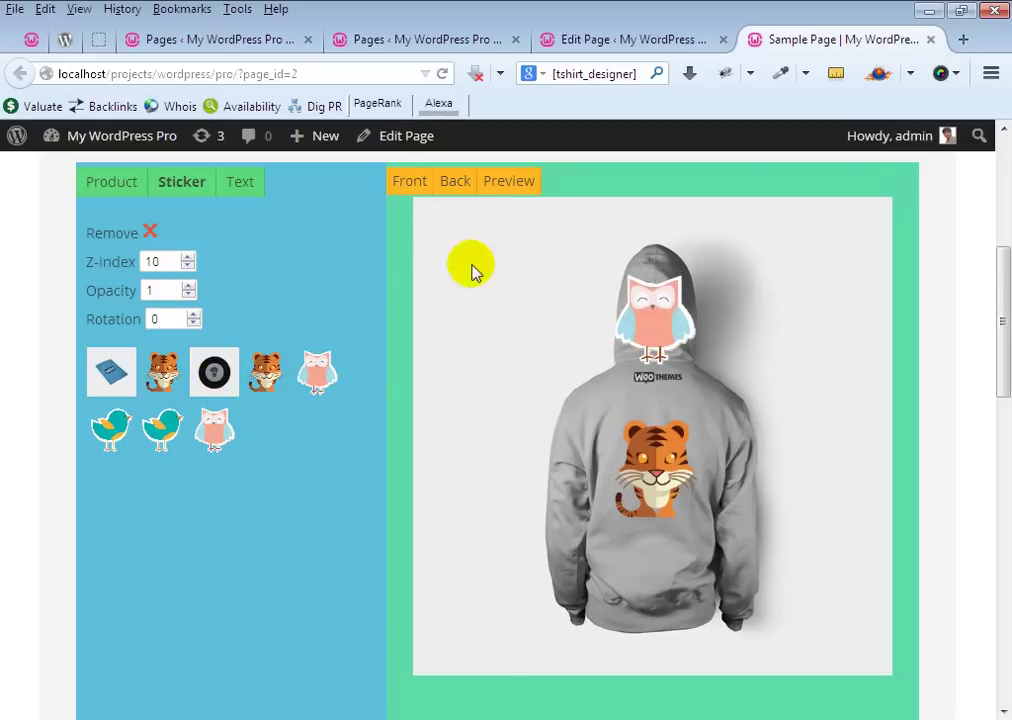
click(411, 185)
click(660, 358)
drag(668, 367, 660, 325)
click(660, 325)
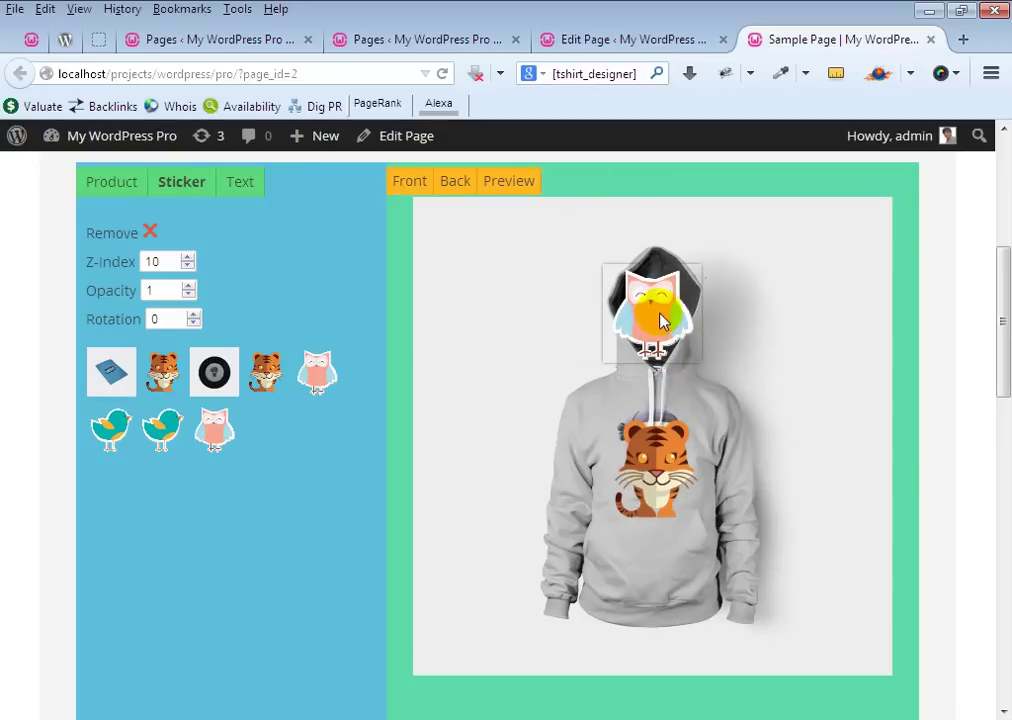
Remove the owl sticker from the hood and move the tiger sticker slightly up the chest
click(147, 233)
click(147, 233)
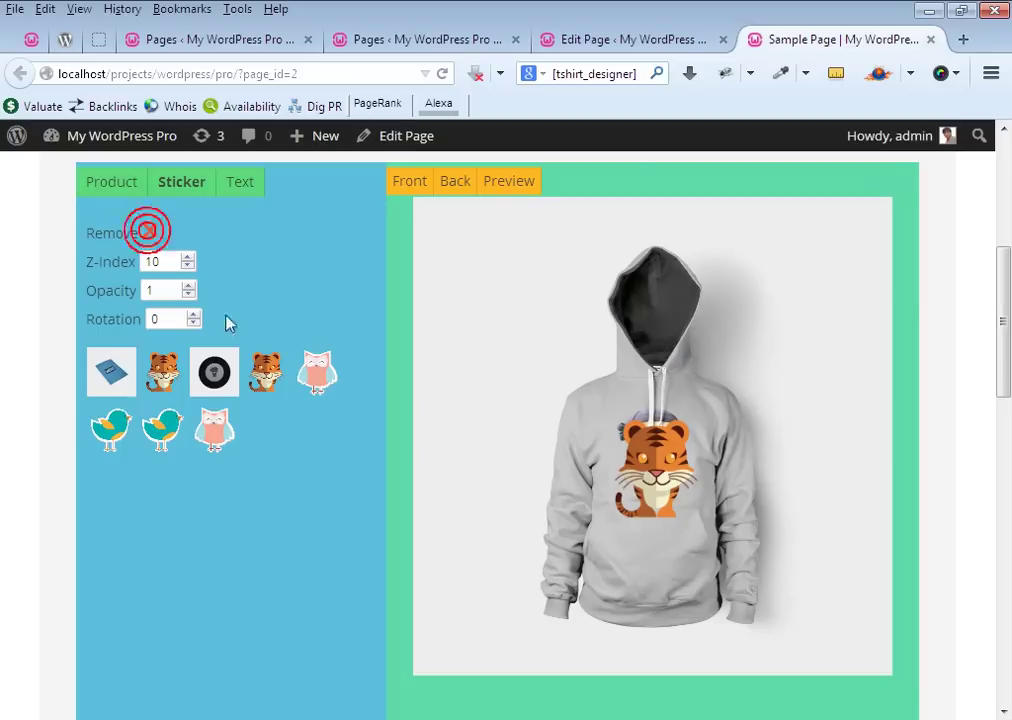
drag(652, 470, 656, 459)
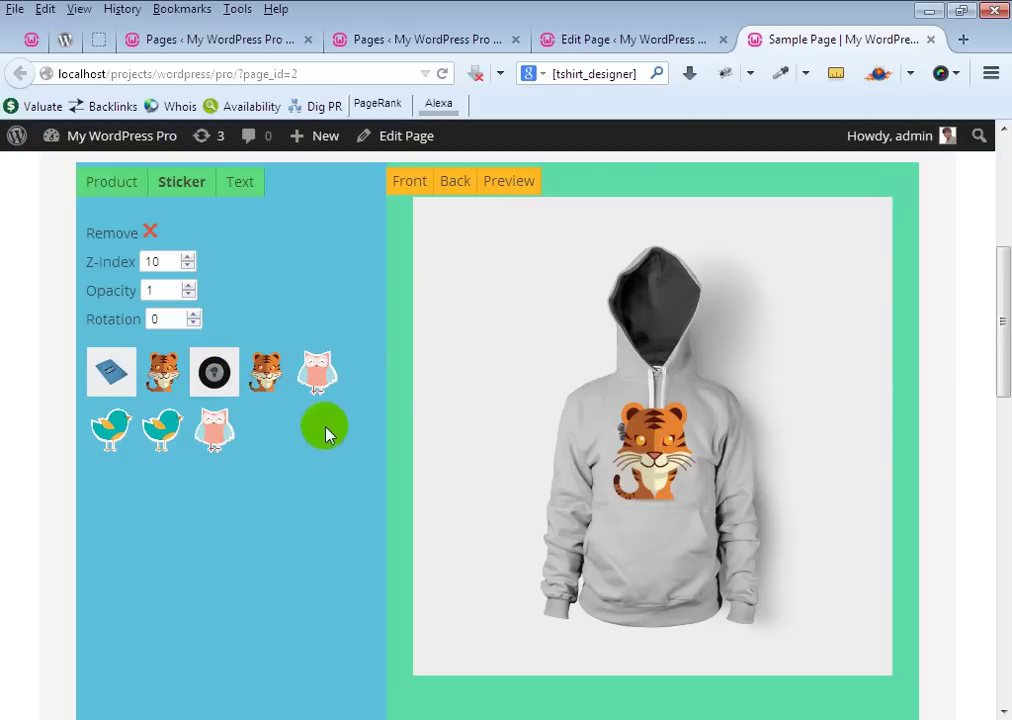
Add the bird sticker over the hood opening and the owl sticker on the lower front, with the tiger sticker between them
click(165, 436)
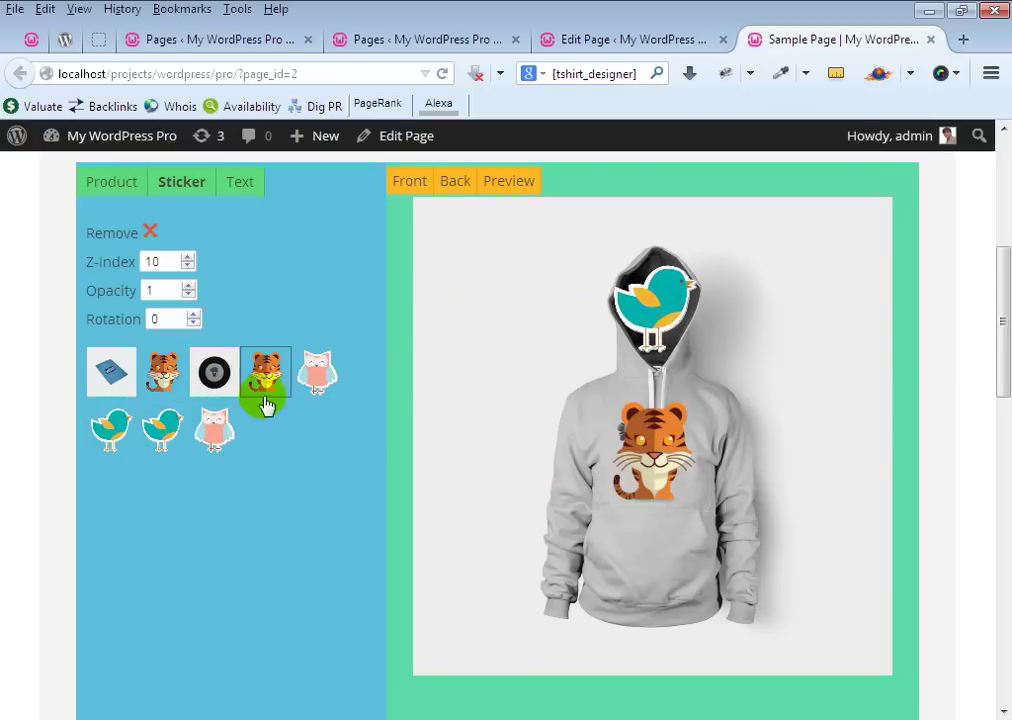
click(318, 378)
drag(502, 247, 658, 423)
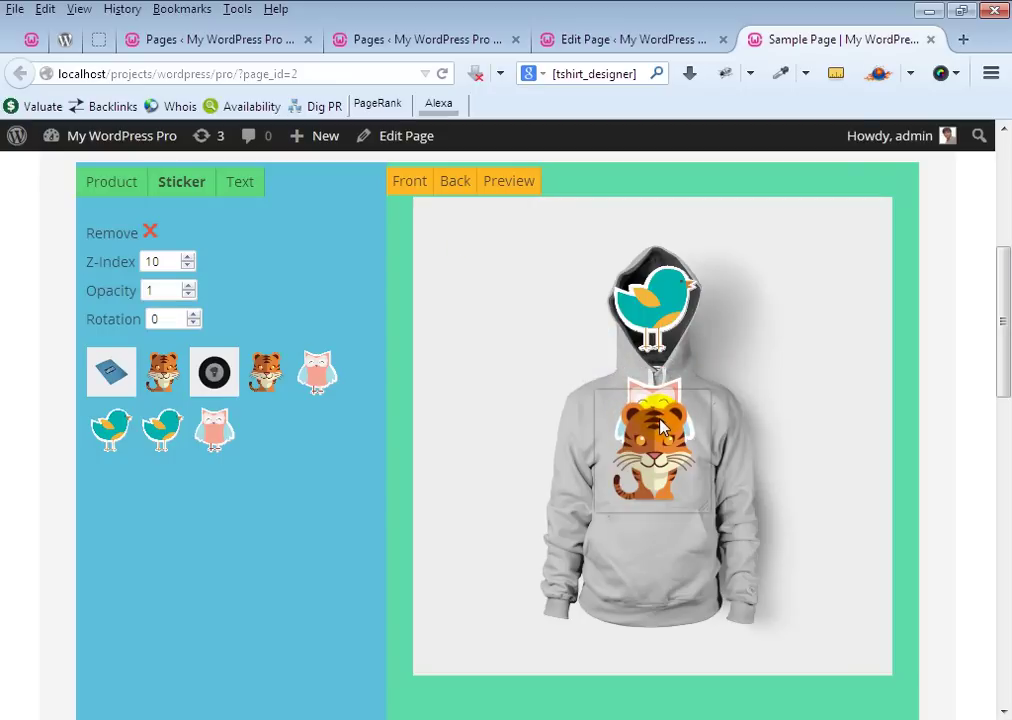
drag(660, 428, 662, 466)
click(655, 522)
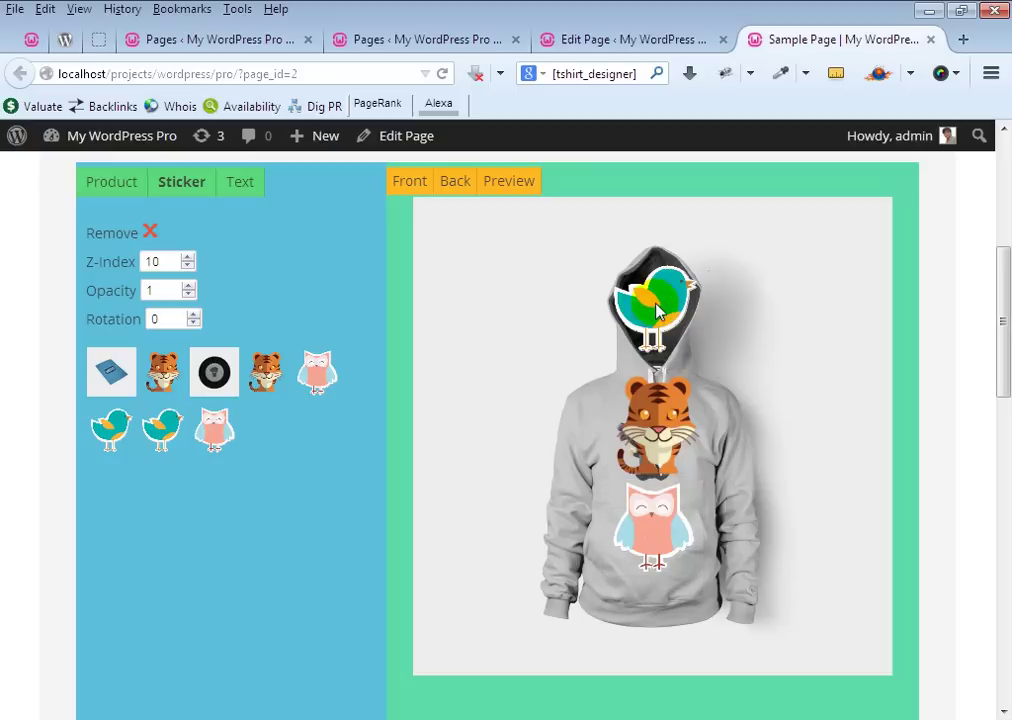
Rotate the bird sticker to 15 and the tiger sticker to 7 in the hoodie's front view
click(583, 337)
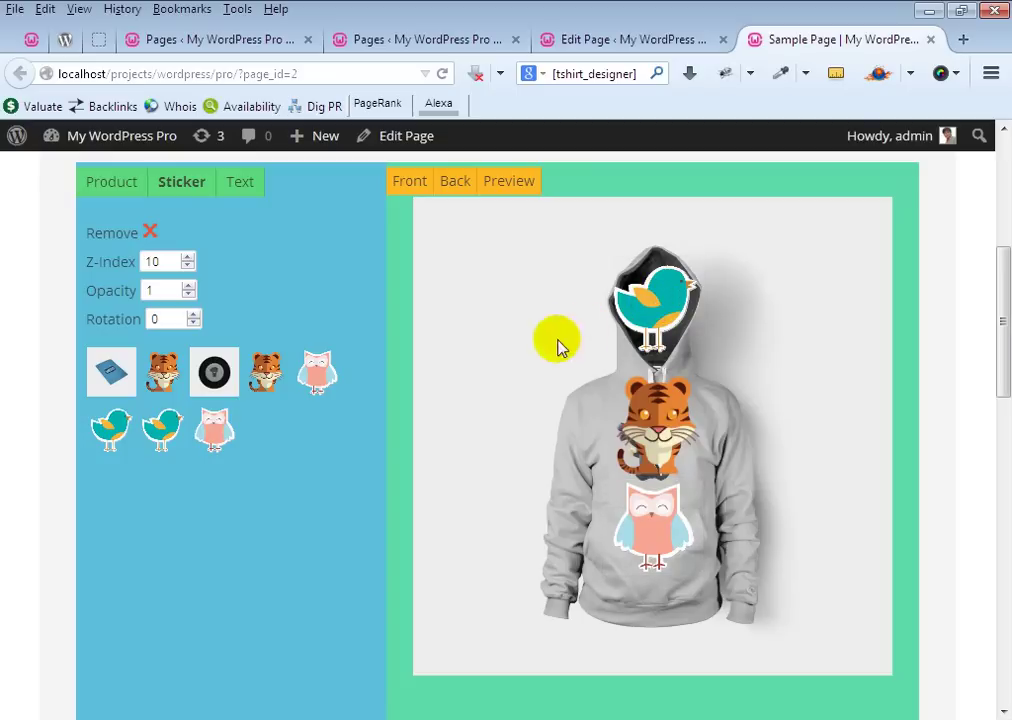
click(193, 315)
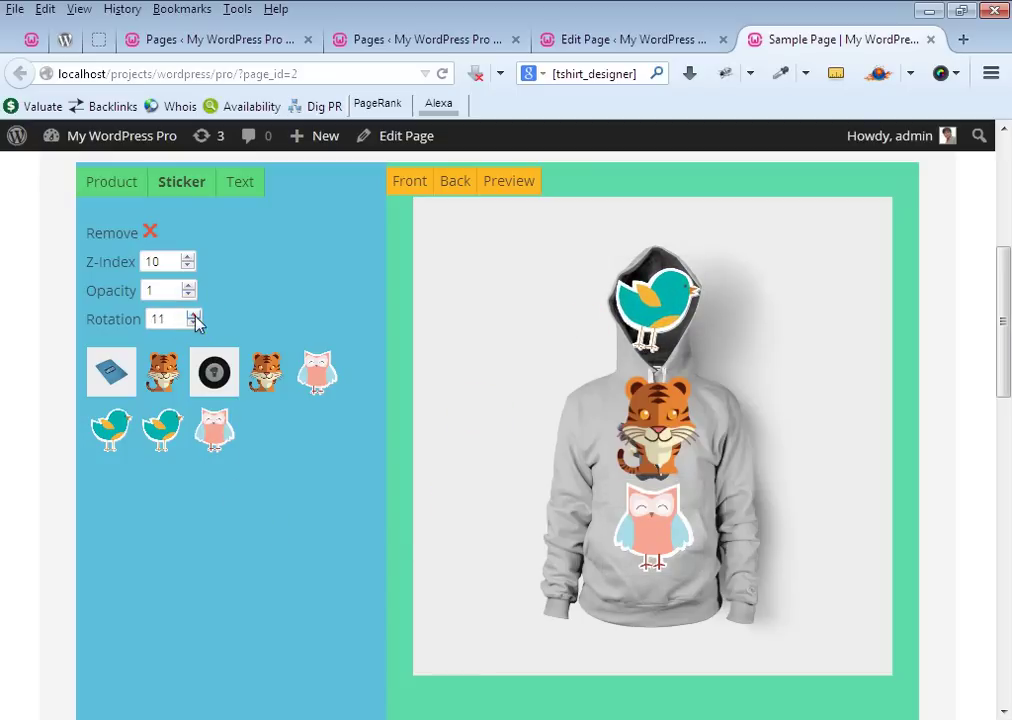
click(266, 371)
click(193, 314)
click(193, 314)
click(193, 314)
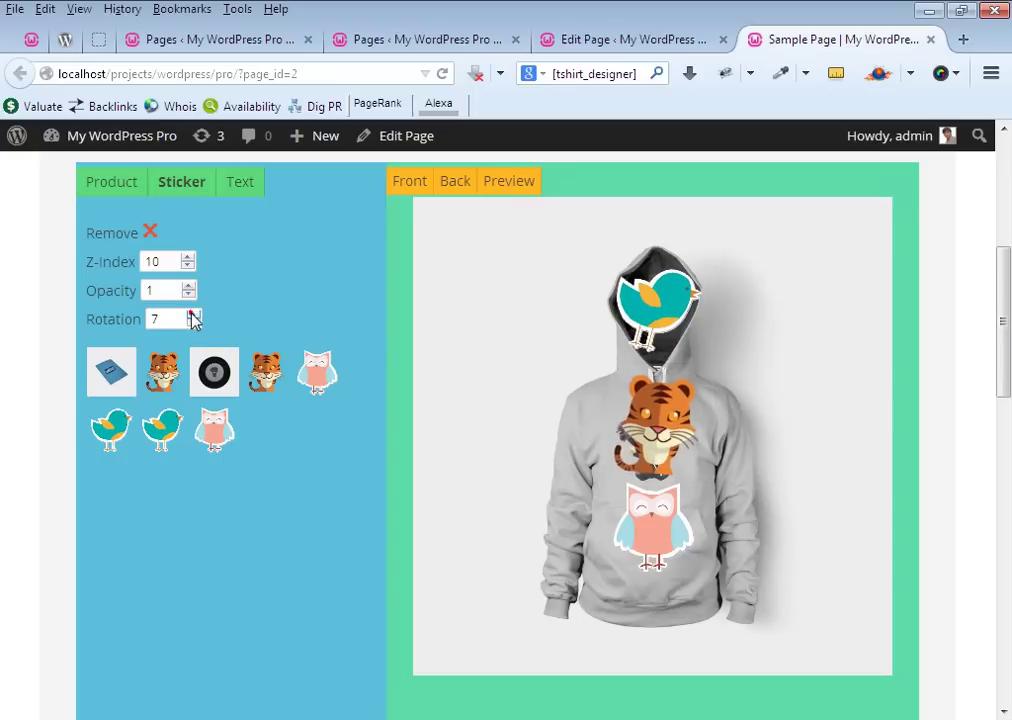
Set the owl sticker's opacity to 0.96 and move it up so it overlaps the tiger's lower body
click(618, 497)
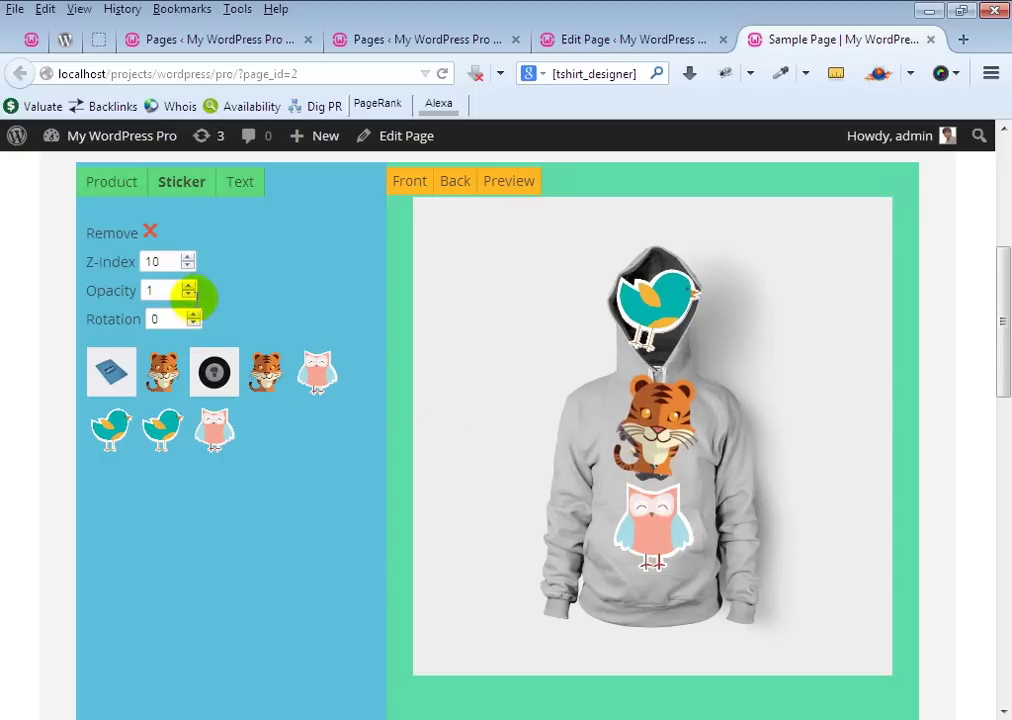
drag(688, 533, 652, 505)
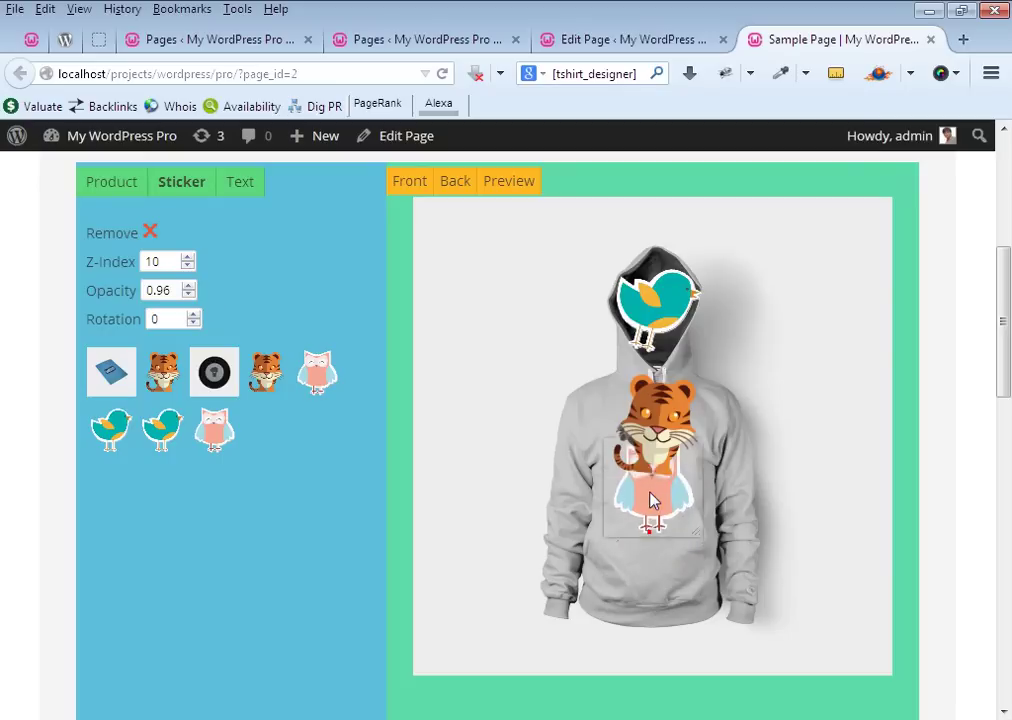
click(652, 482)
click(657, 510)
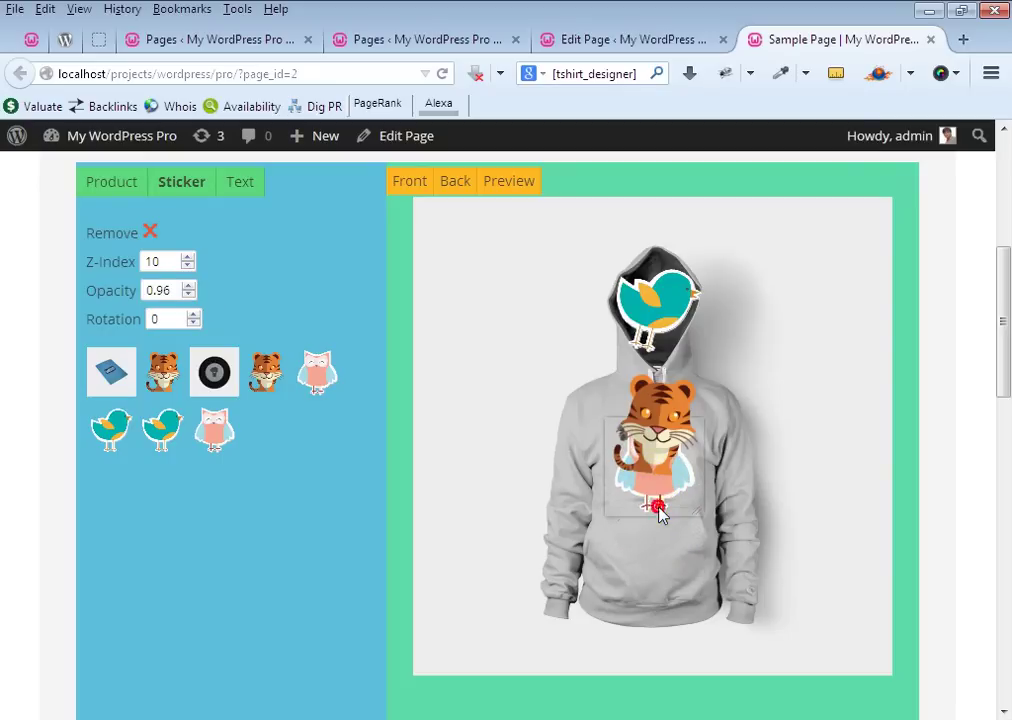
Raise the owl sticker's Z-Index to 11 to bring it in front of the tiger, and return it to 10
click(187, 257)
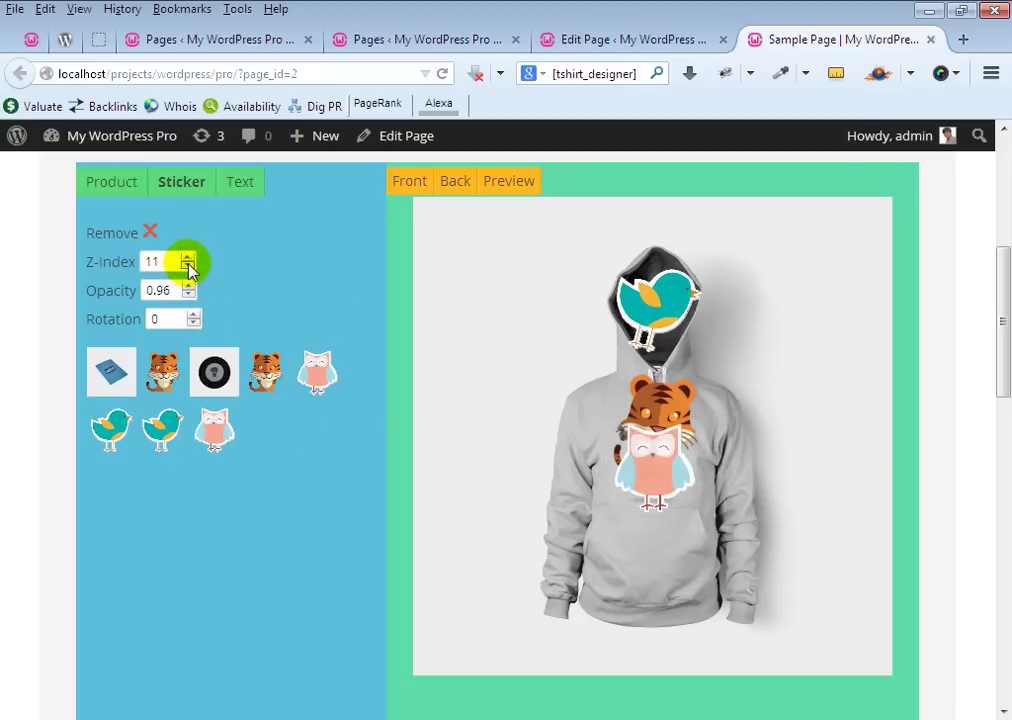
click(188, 266)
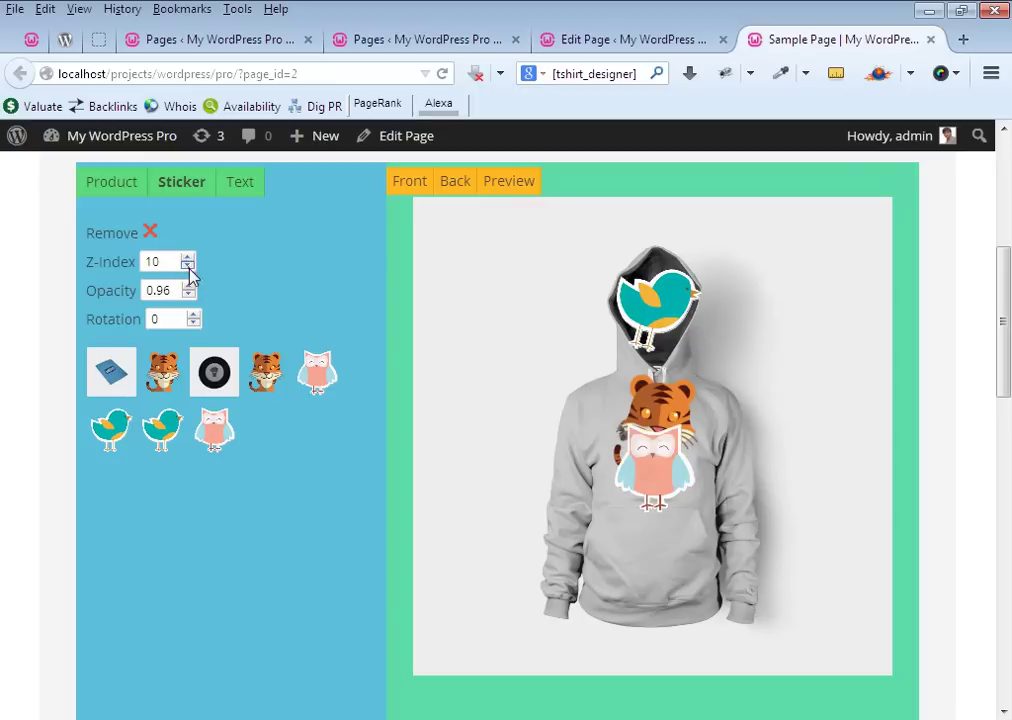
click(188, 267)
Remove the tiger sticker, move the bird sticker to the lower front and place the owl sticker above it on the chest
click(206, 281)
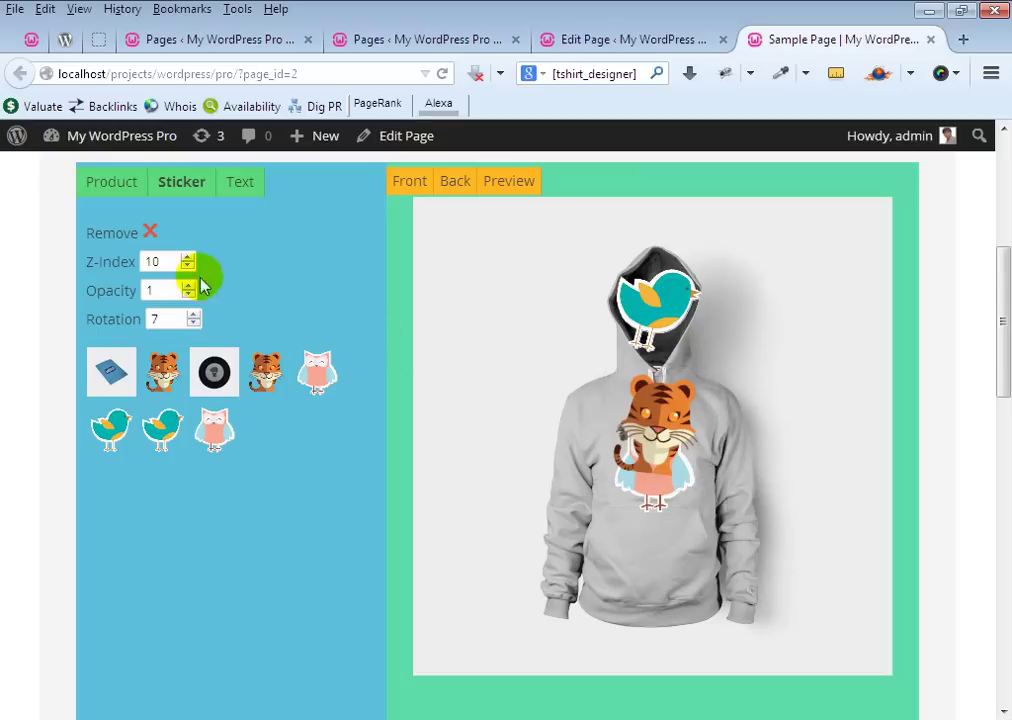
click(149, 238)
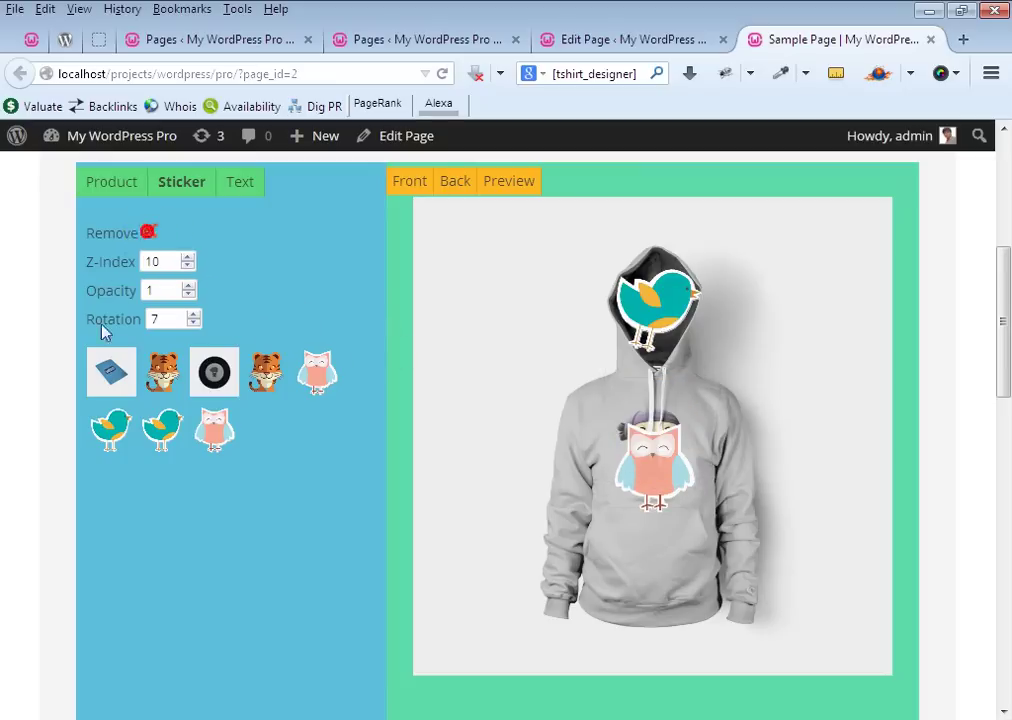
drag(663, 315, 673, 542)
click(658, 437)
mouse_move(660, 410)
mouse_down()
mouse_move(660, 421)
mouse_move(669, 418)
mouse_up()
Preview the hoodie's front design and save it
click(512, 196)
click(497, 188)
scroll(500, 388, down, 5)
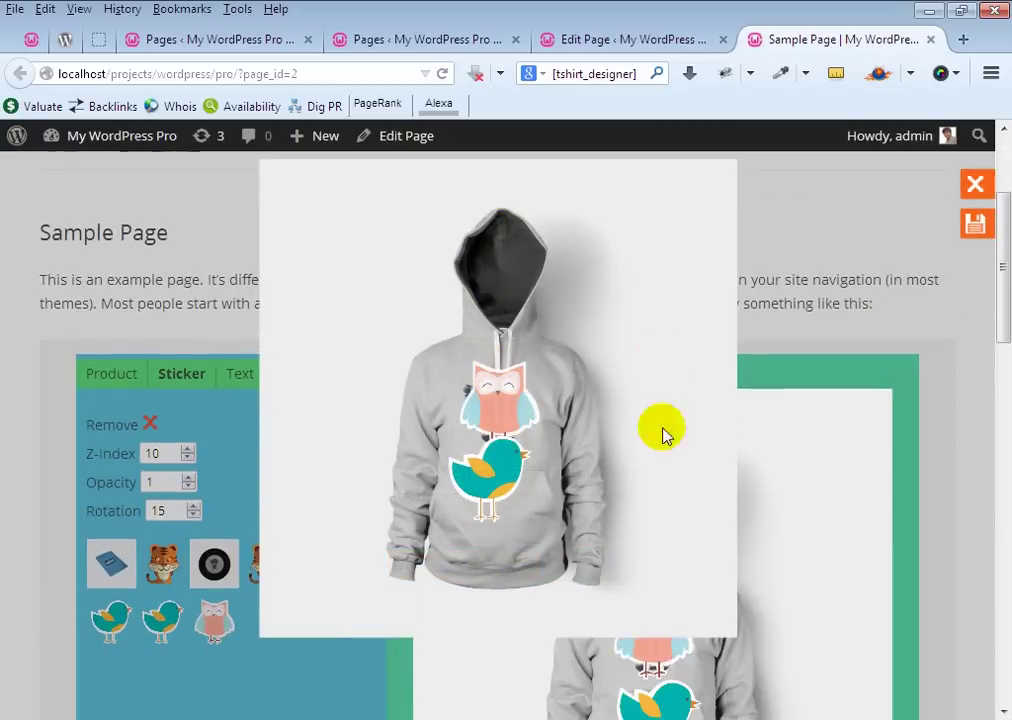
scroll(525, 440, up, 2)
scroll(520, 440, up, 1)
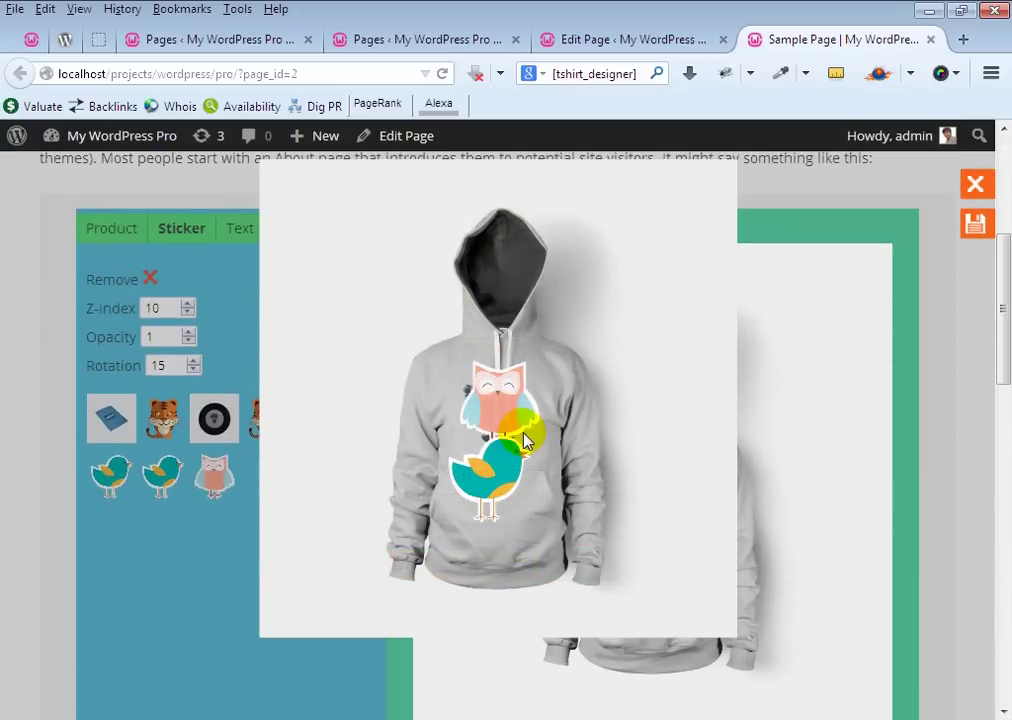
scroll(553, 418, down, 2)
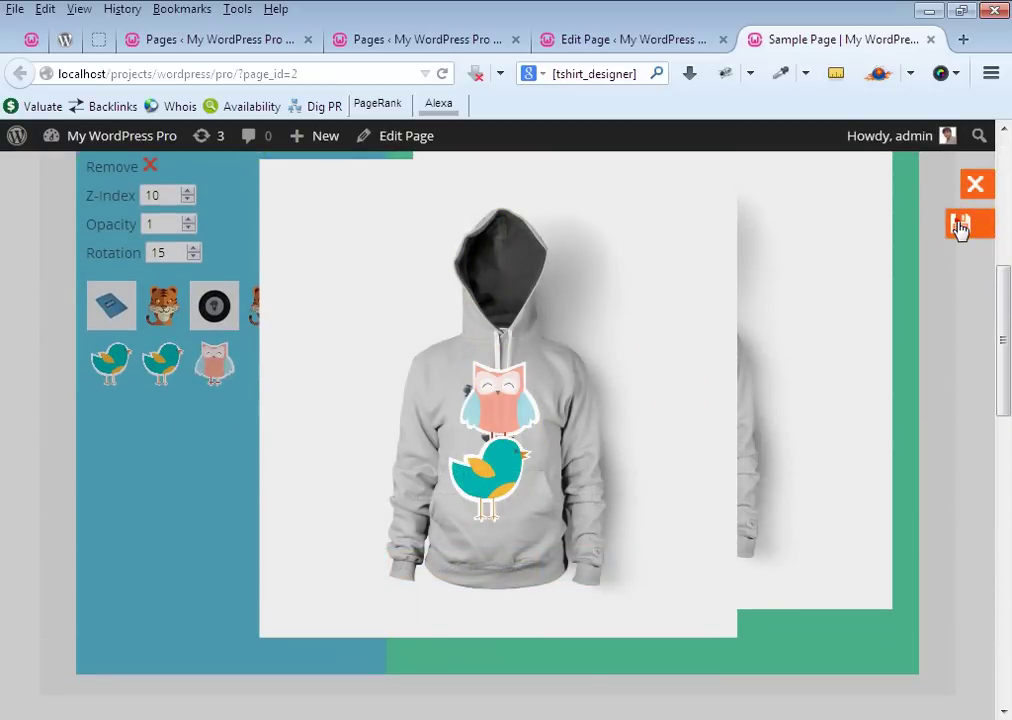
click(960, 226)
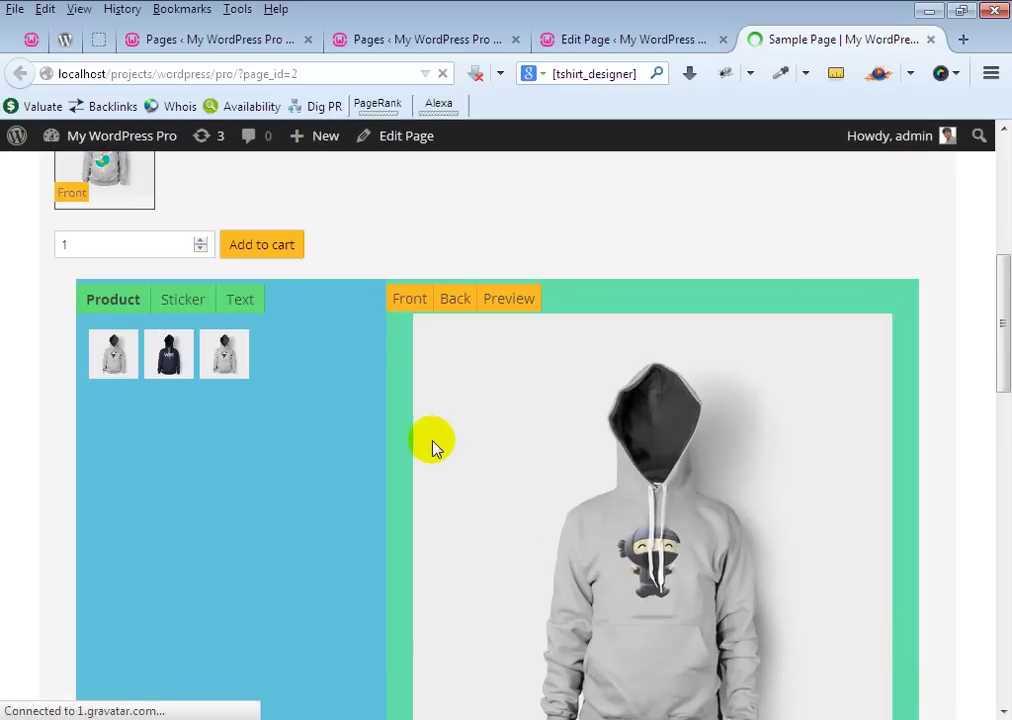
scroll(180, 350, up, 2)
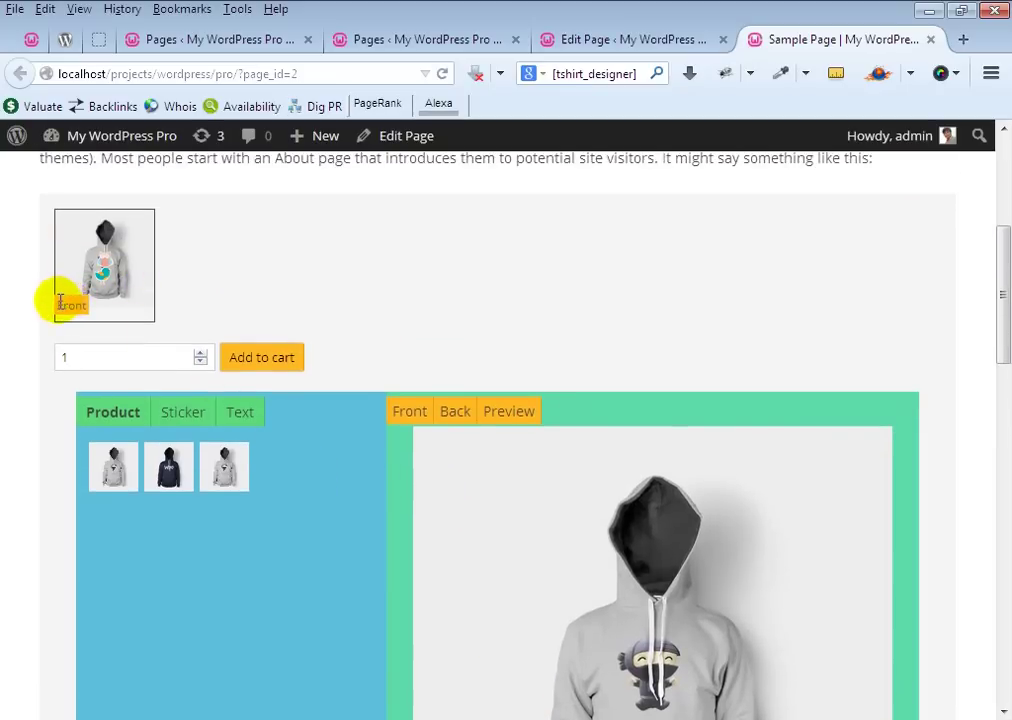
click(239, 287)
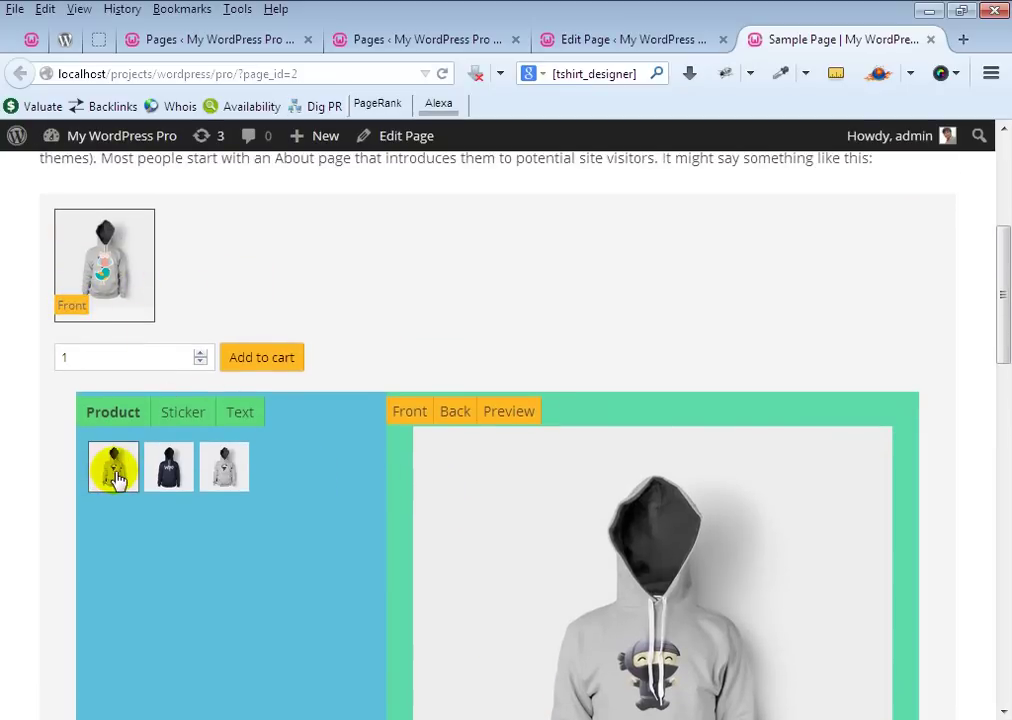
Show the hoodie's back view and add the owl sticker at the middle of the back
click(455, 415)
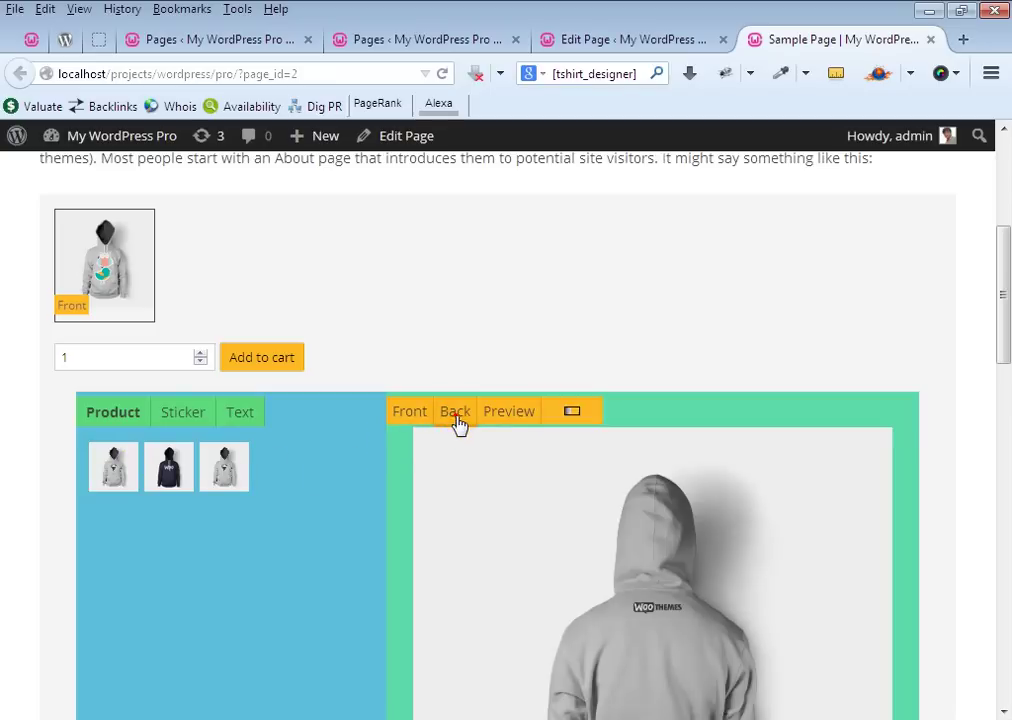
scroll(398, 457, down, 2)
click(182, 299)
click(214, 410)
drag(498, 400, 655, 599)
click(533, 368)
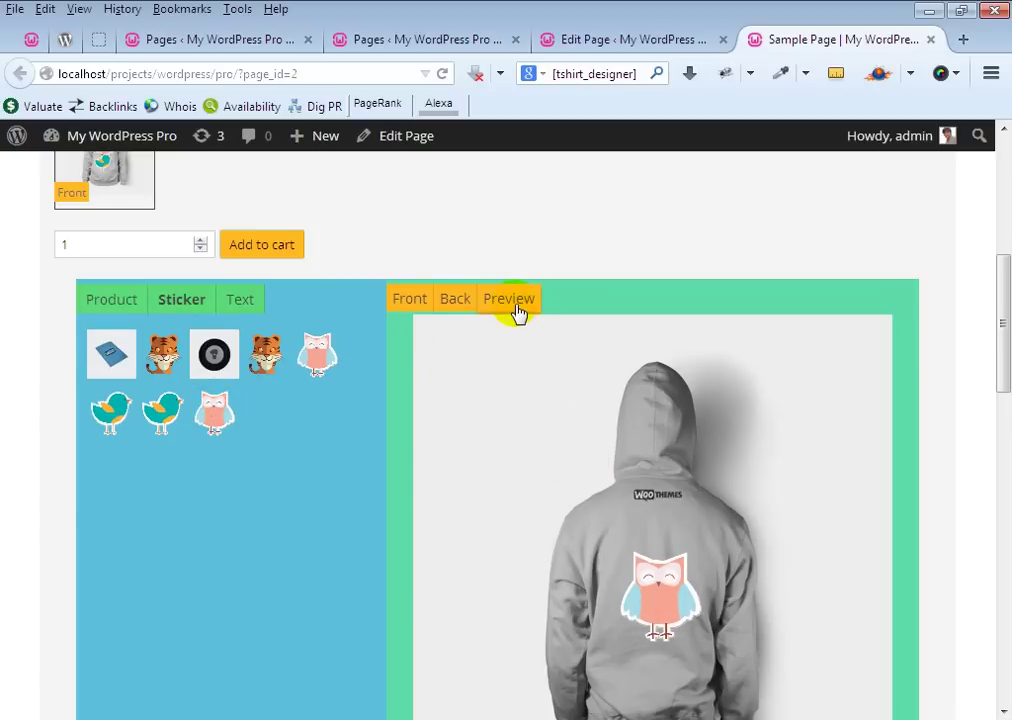
scroll(395, 514, down, 4)
scroll(395, 514, up, 4)
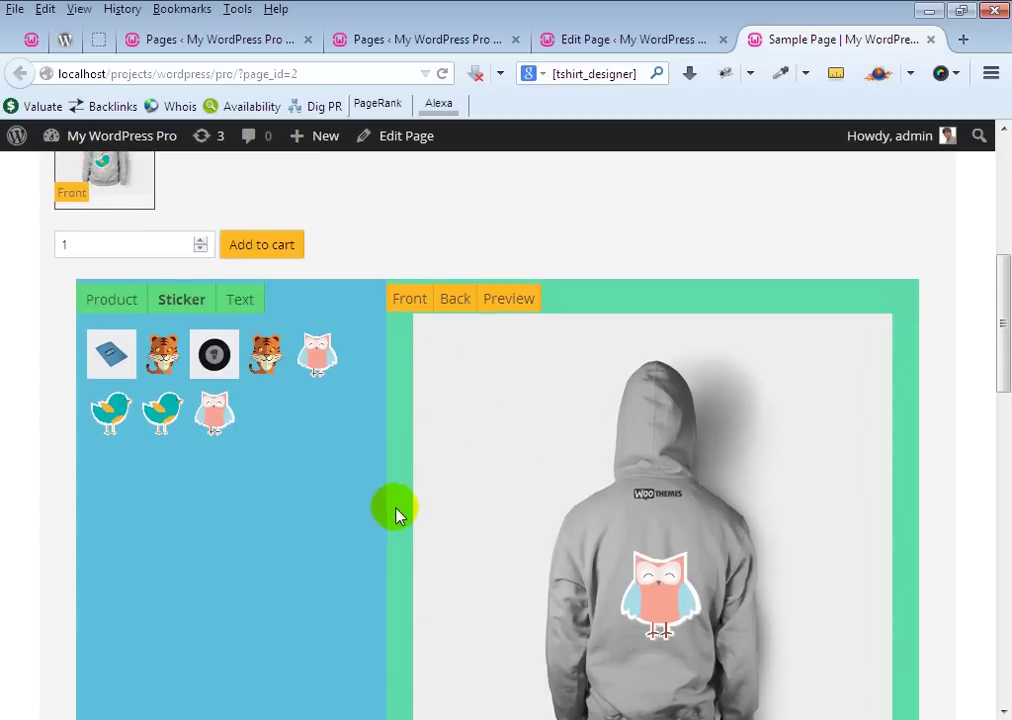
Preview the hoodie's back design and save it
click(511, 300)
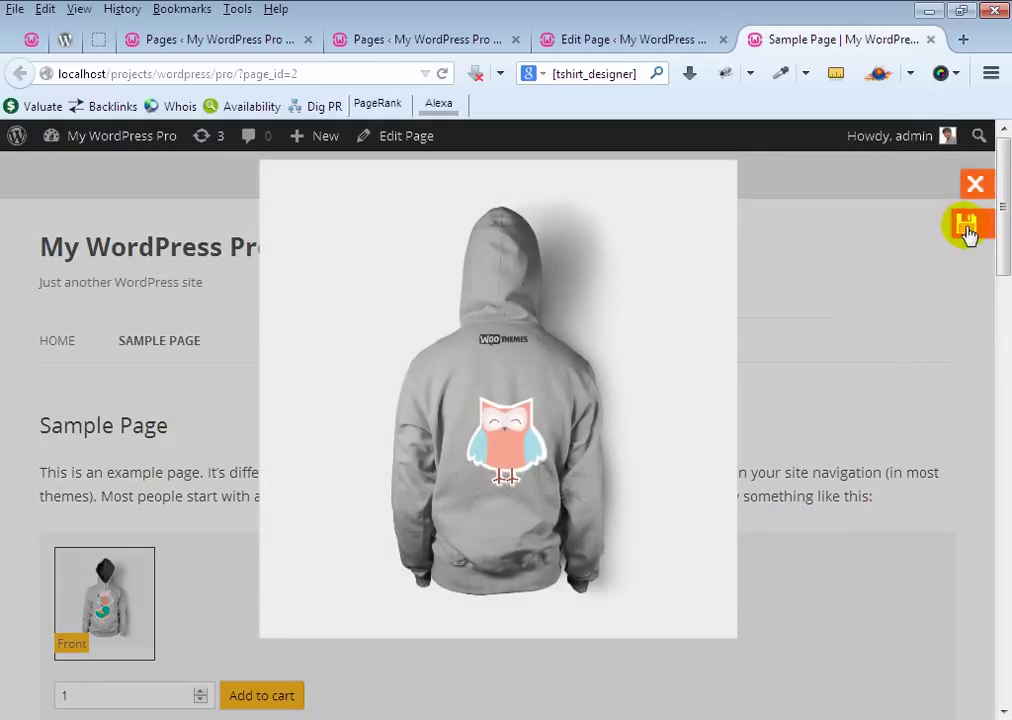
click(962, 228)
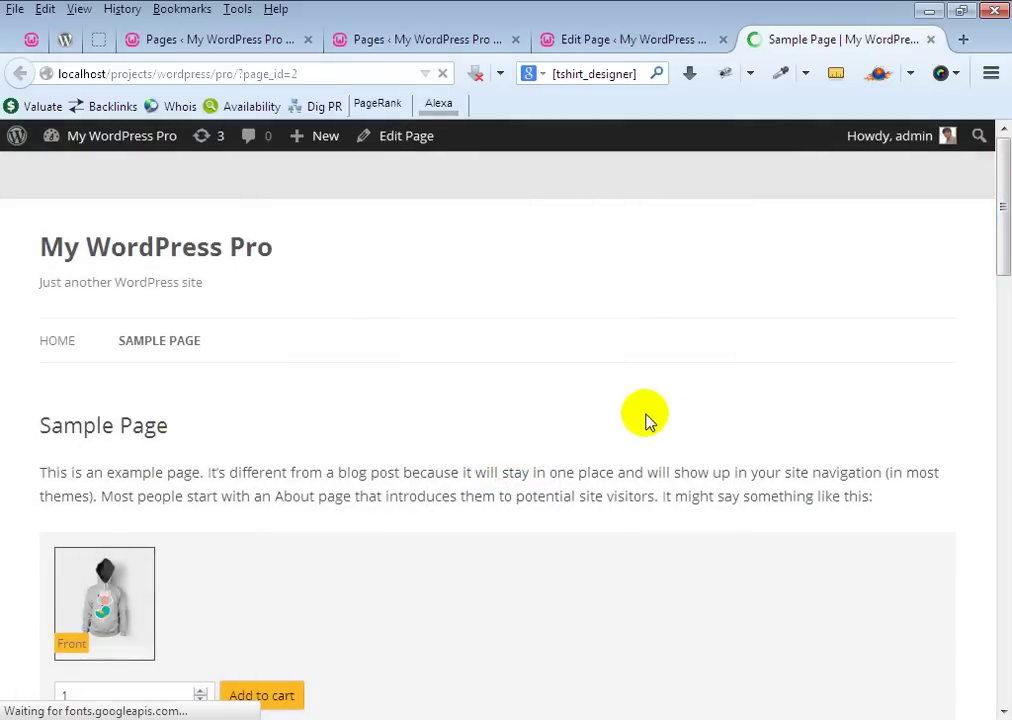
scroll(610, 409, down, 4)
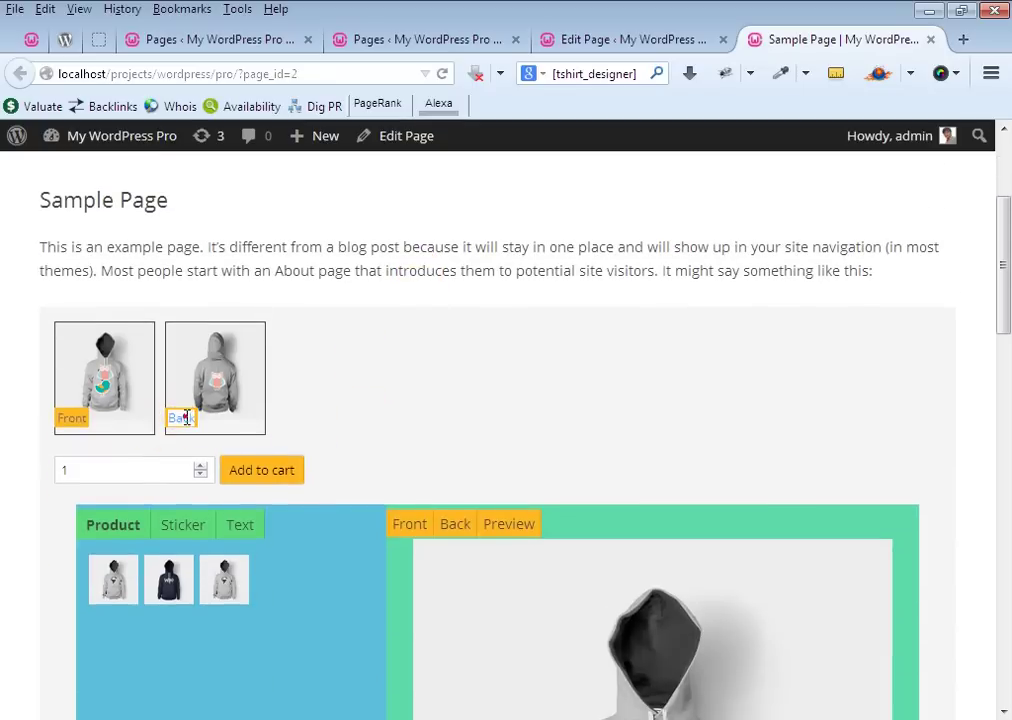
Add the saved front and back hoodie design to the cart with a quantity of 1
drag(170, 471, 12, 469)
scroll(305, 413, down, 2)
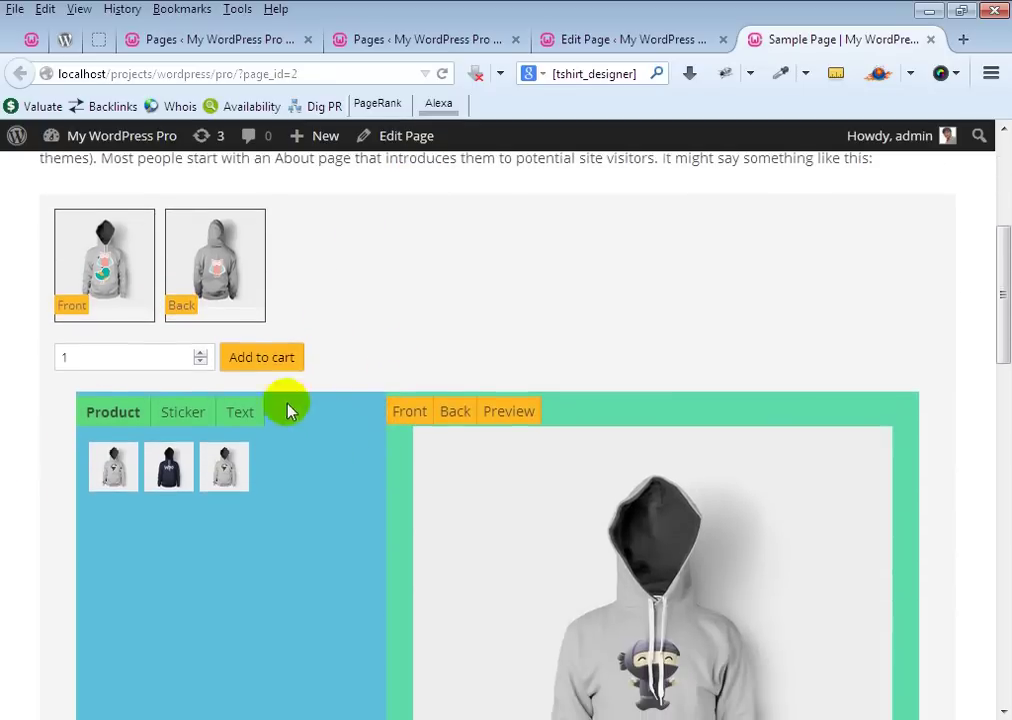
click(268, 362)
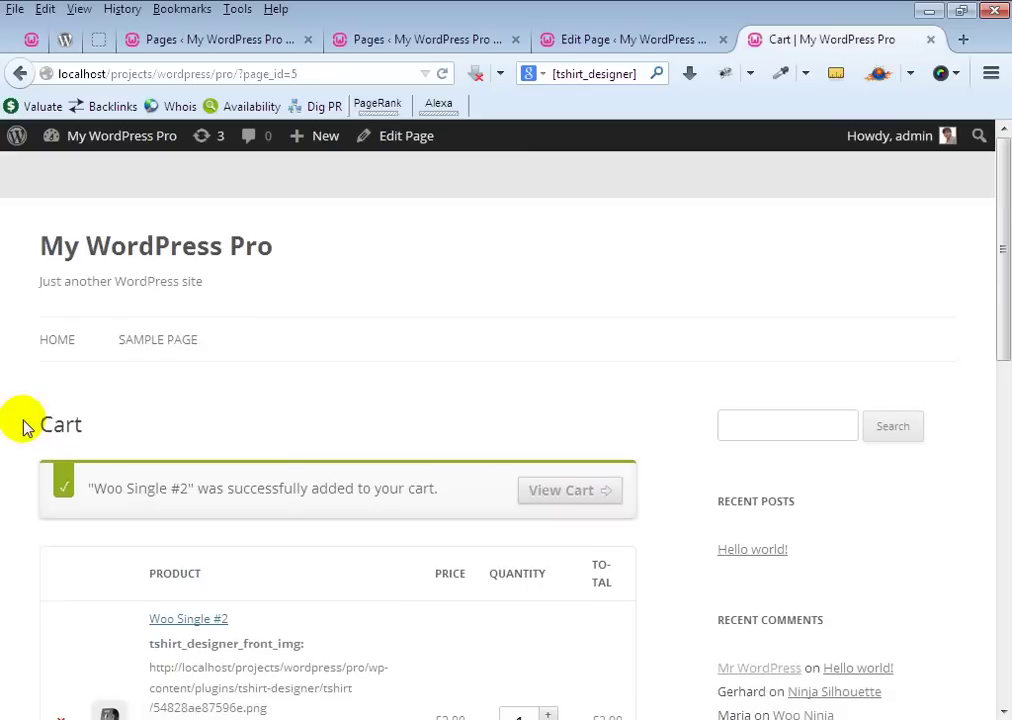
Examine the tshirt_designer_front_img and tshirt_designer_back_img entries of the Woo Single #2 item in the cart
scroll(23, 424, down, 4)
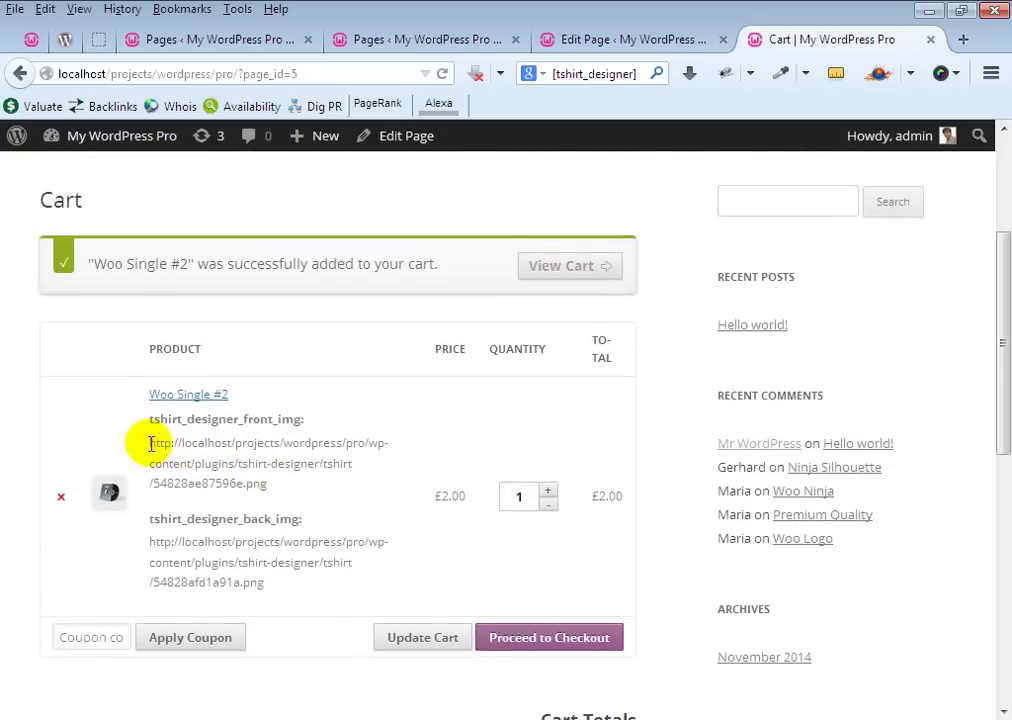
drag(151, 419, 298, 420)
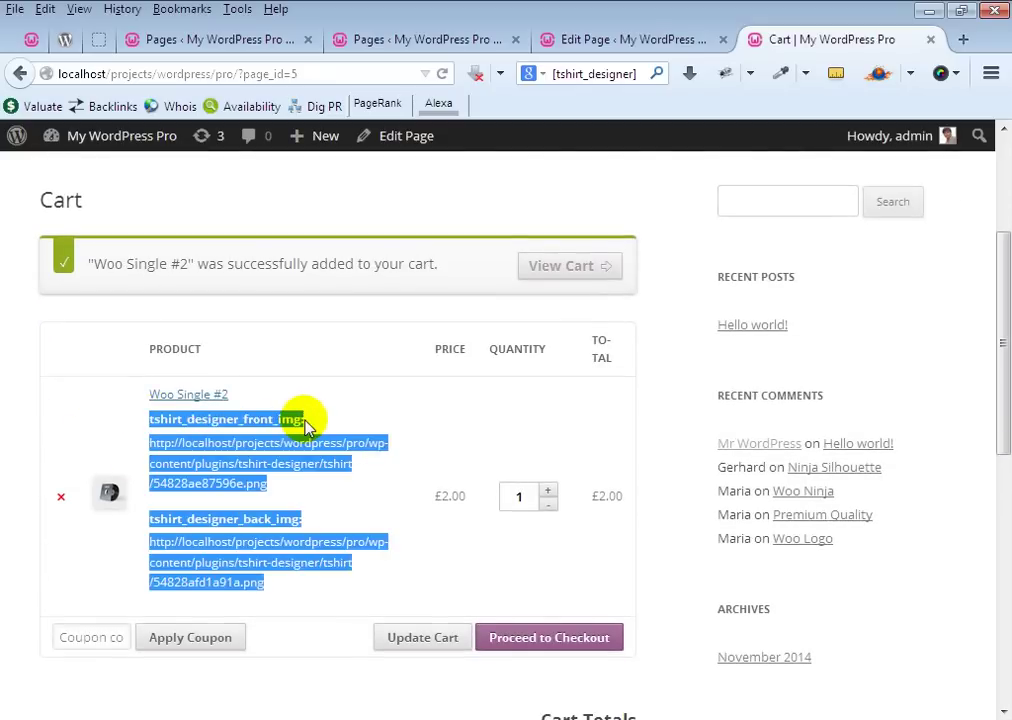
click(271, 442)
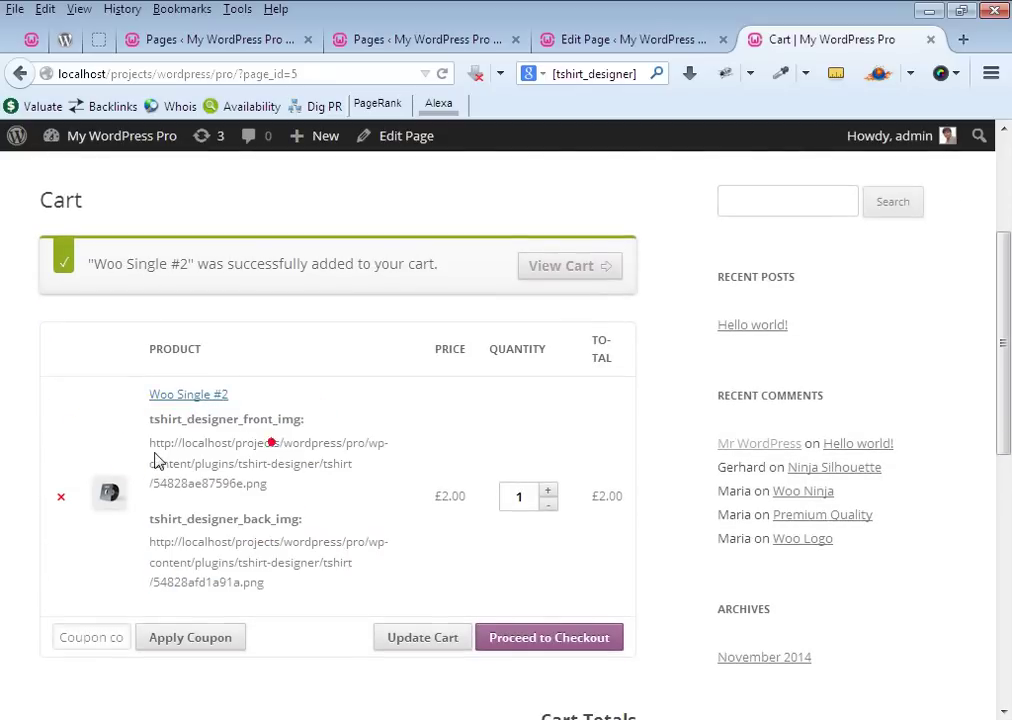
triple_click(205, 456)
triple_click(165, 519)
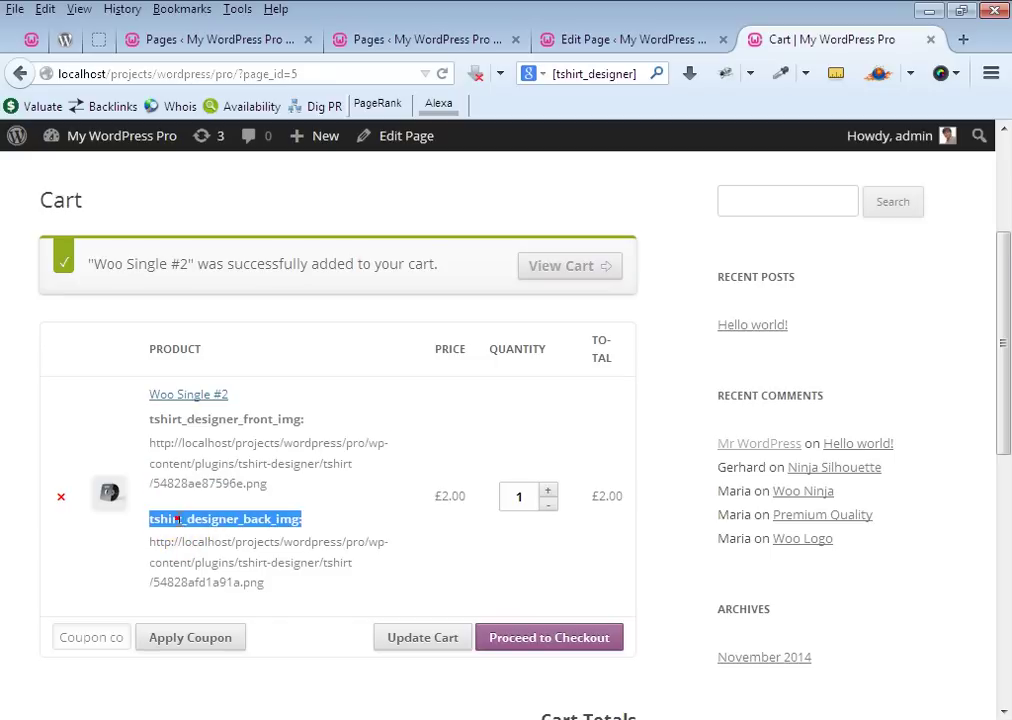
scroll(235, 533, down, 2)
drag(266, 487, 171, 450)
click(150, 432)
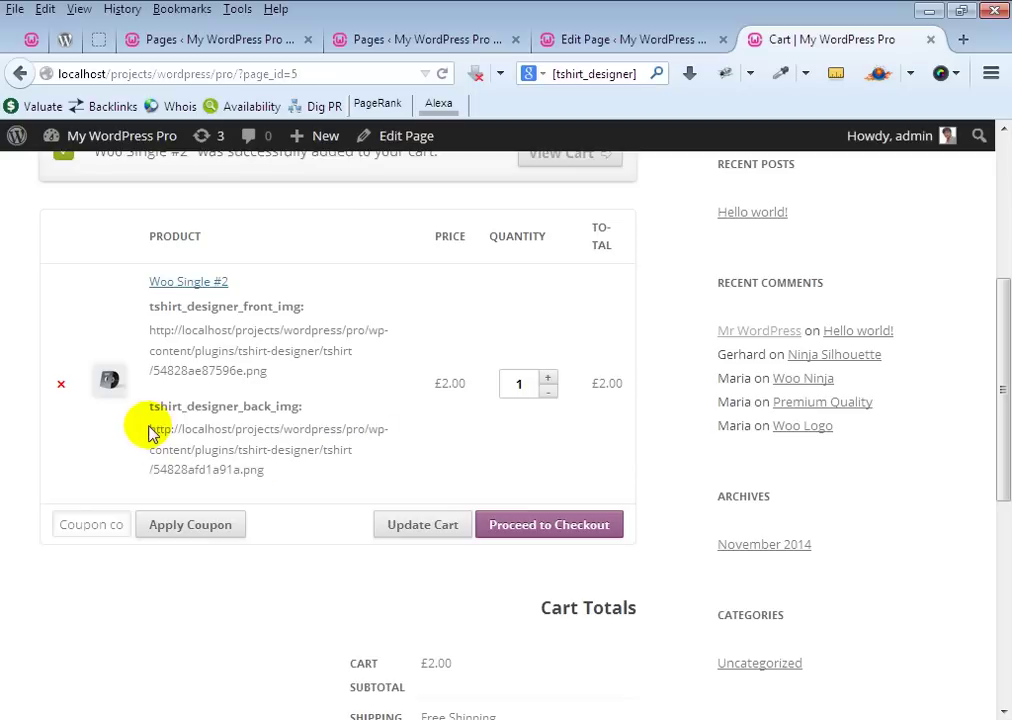
Open the tshirt_designer_back_img address in a new tab, view the image and return to the cart
triple_click(150, 428)
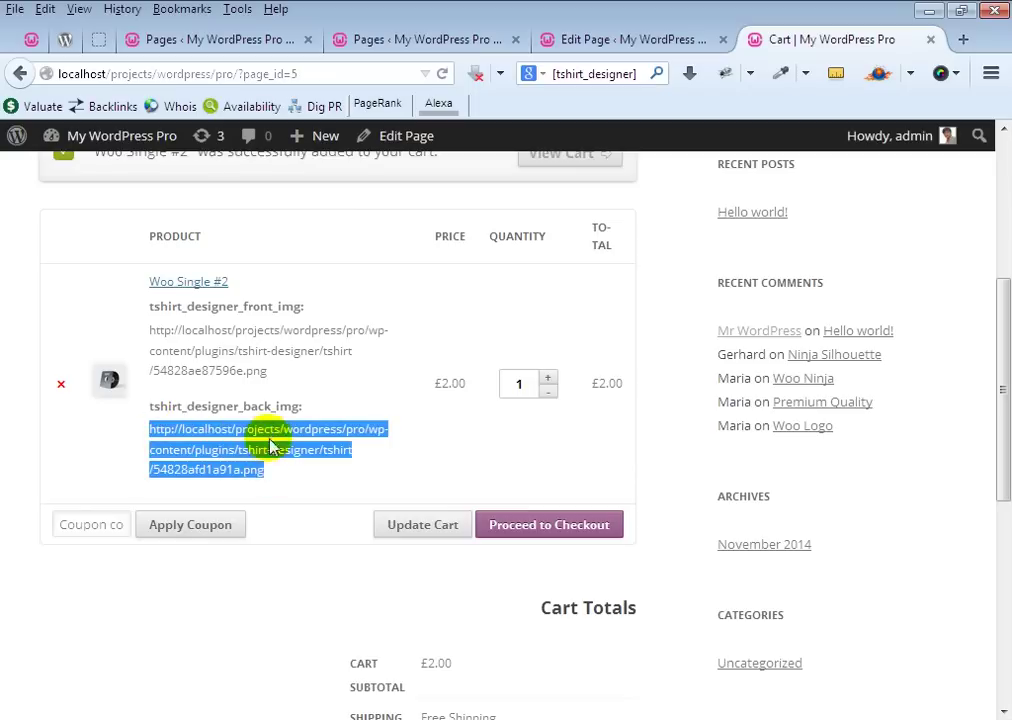
right_click(270, 458)
click(362, 37)
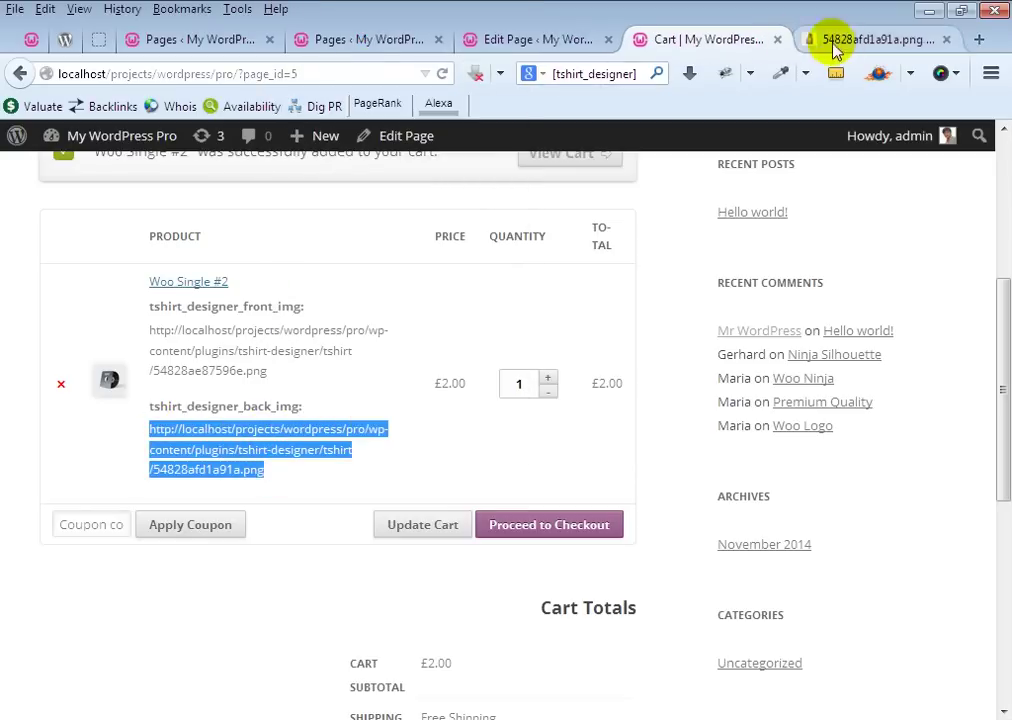
click(820, 39)
click(690, 40)
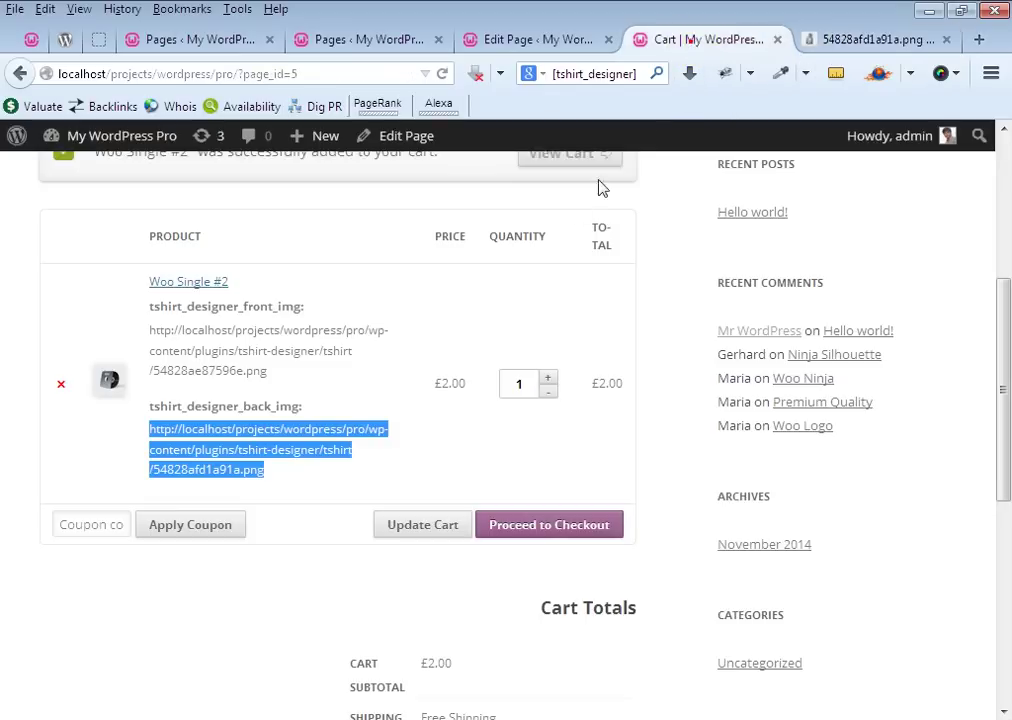
Open the tshirt_designer_front_img address in a new tab, view the image and return to the cart
double_click(265, 330)
triple_click(265, 330)
right_click(268, 332)
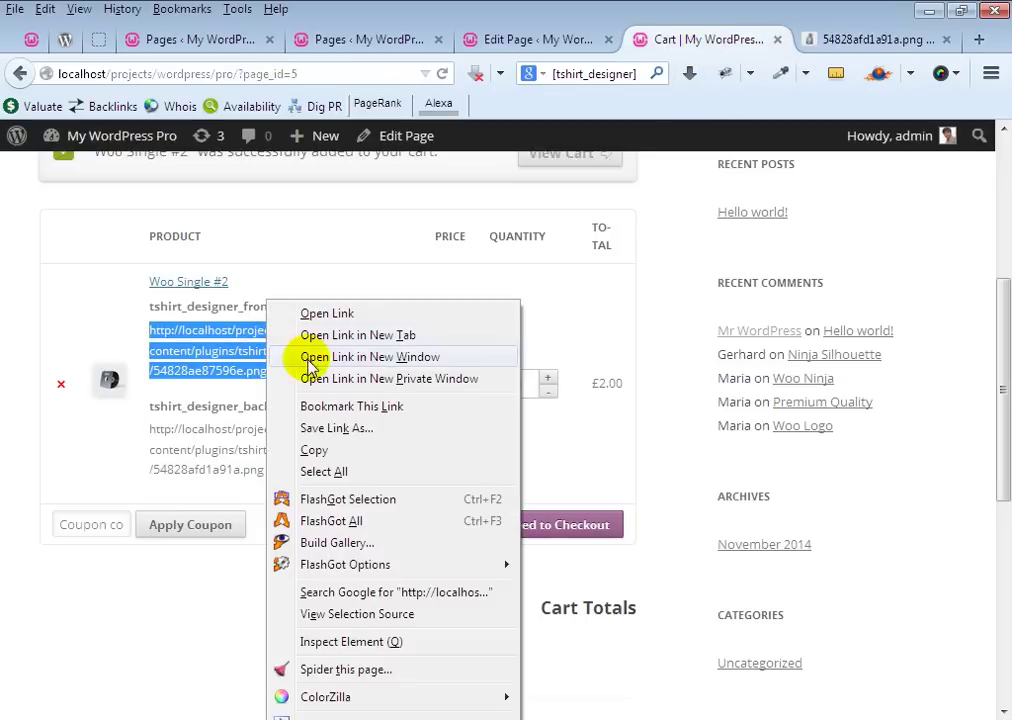
click(330, 338)
click(760, 40)
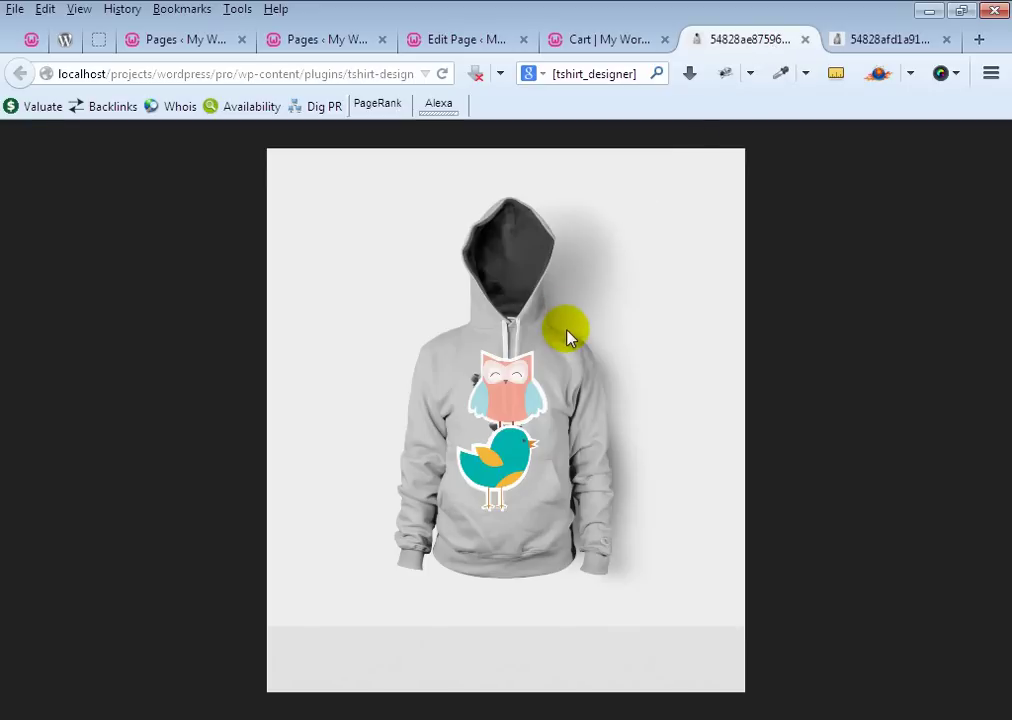
click(585, 42)
click(373, 450)
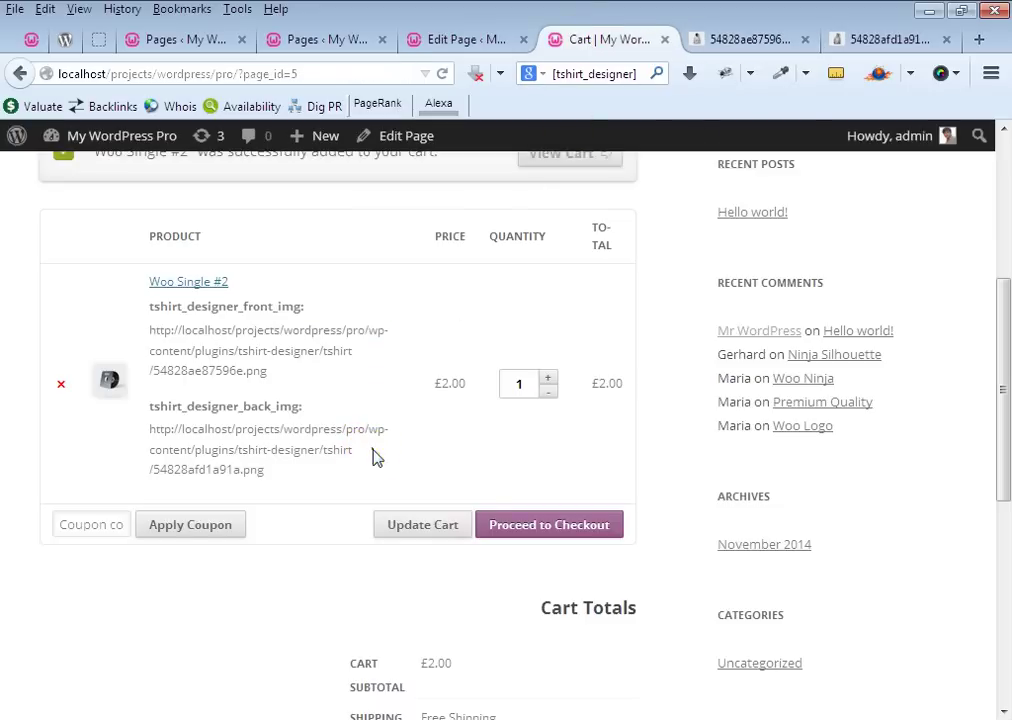
Proceed from the cart to checkout and turn off shipping to a different address
click(535, 530)
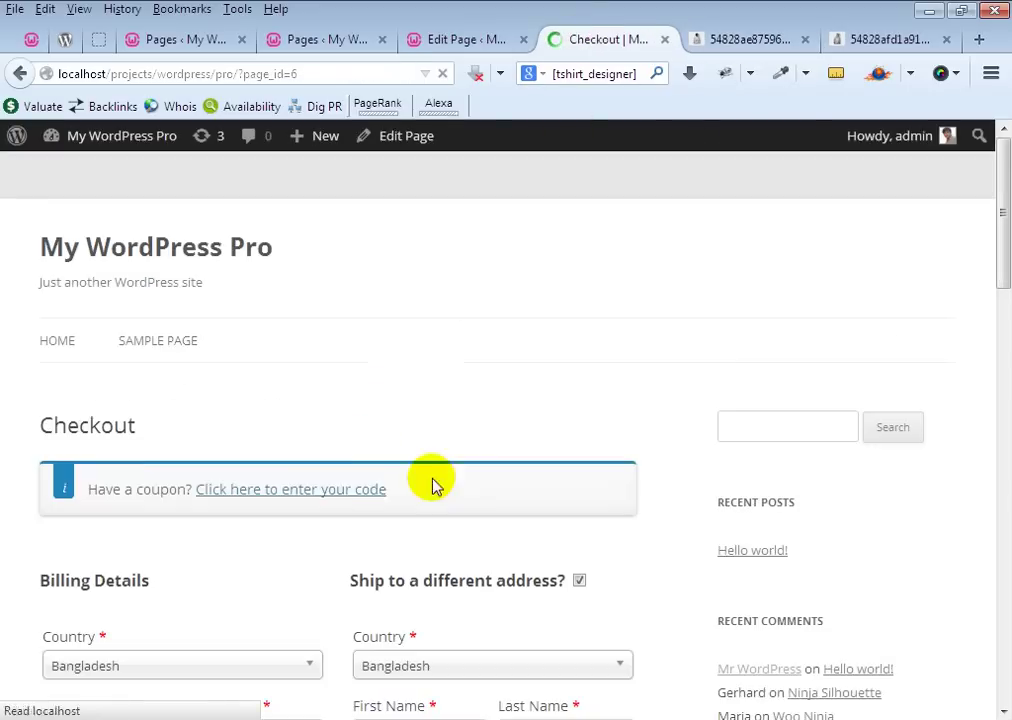
scroll(289, 529, down, 4)
scroll(285, 527, down, 2)
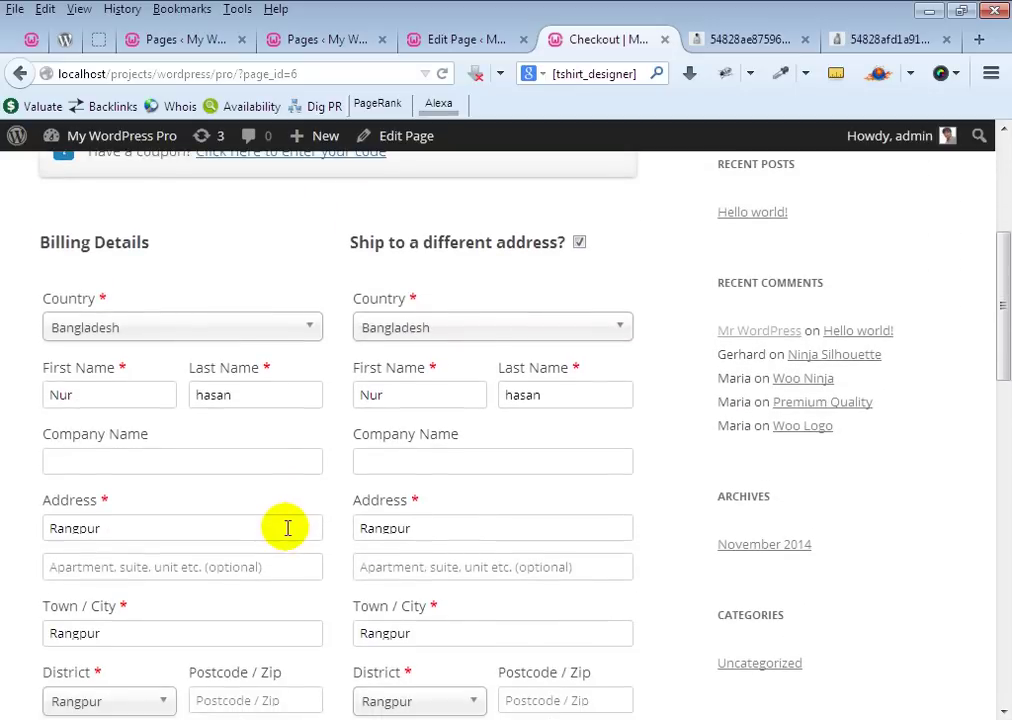
click(580, 242)
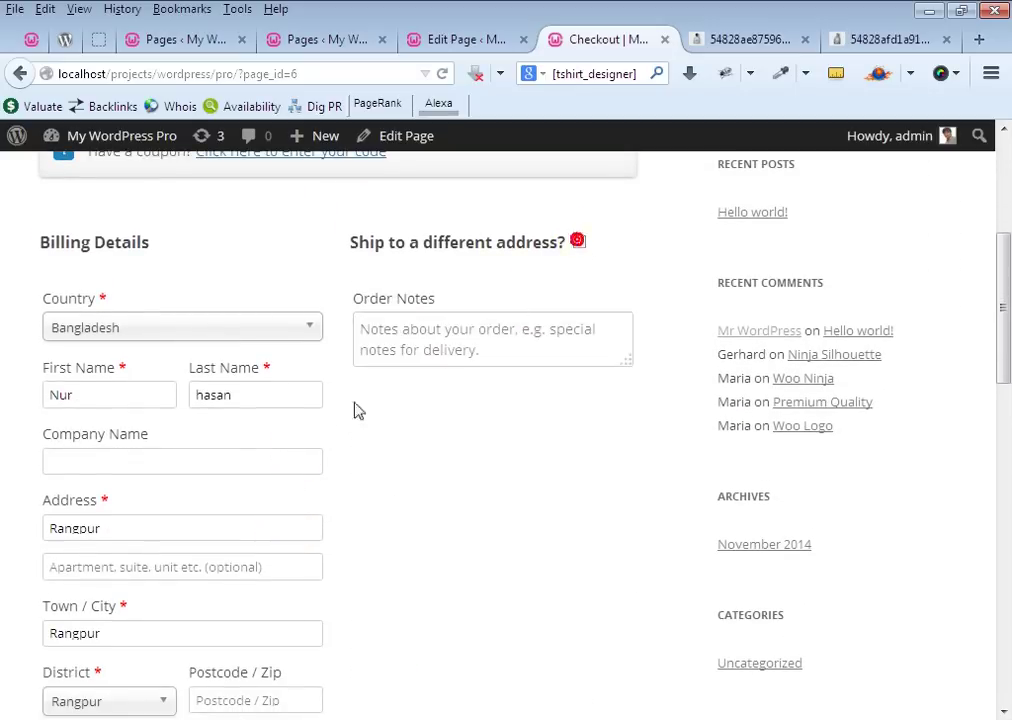
Review the Woo Single #2 image entries under Your order and place the order with Direct Bank Transfer as payment method
scroll(211, 535, down, 5)
scroll(211, 535, down, 4)
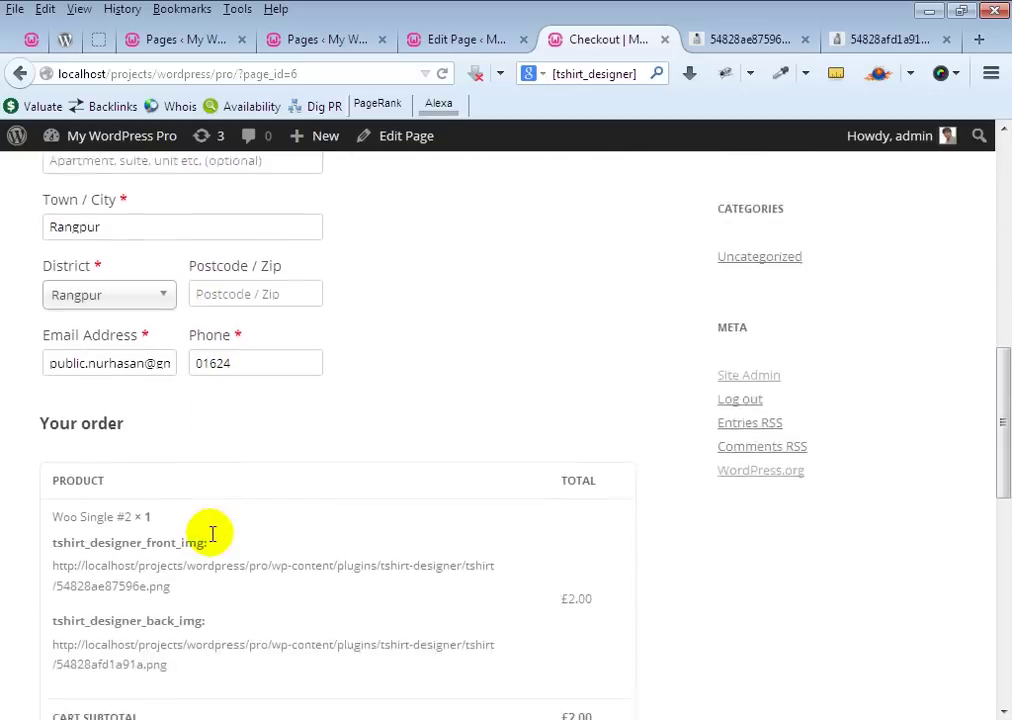
scroll(190, 517, down, 9)
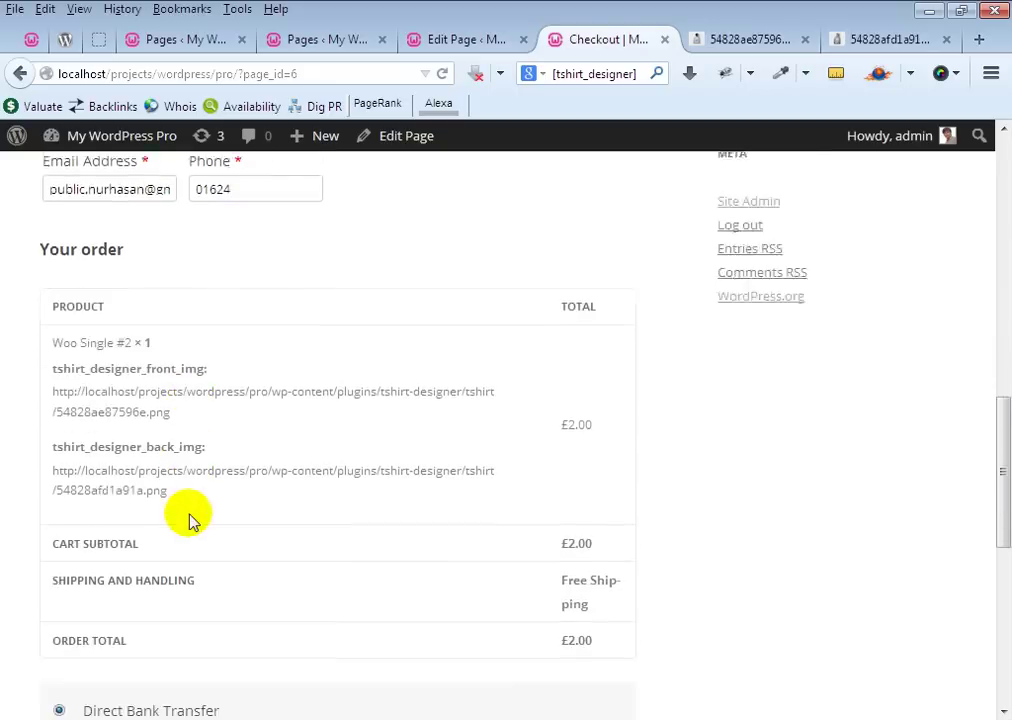
drag(97, 405, 206, 400)
click(264, 402)
click(570, 624)
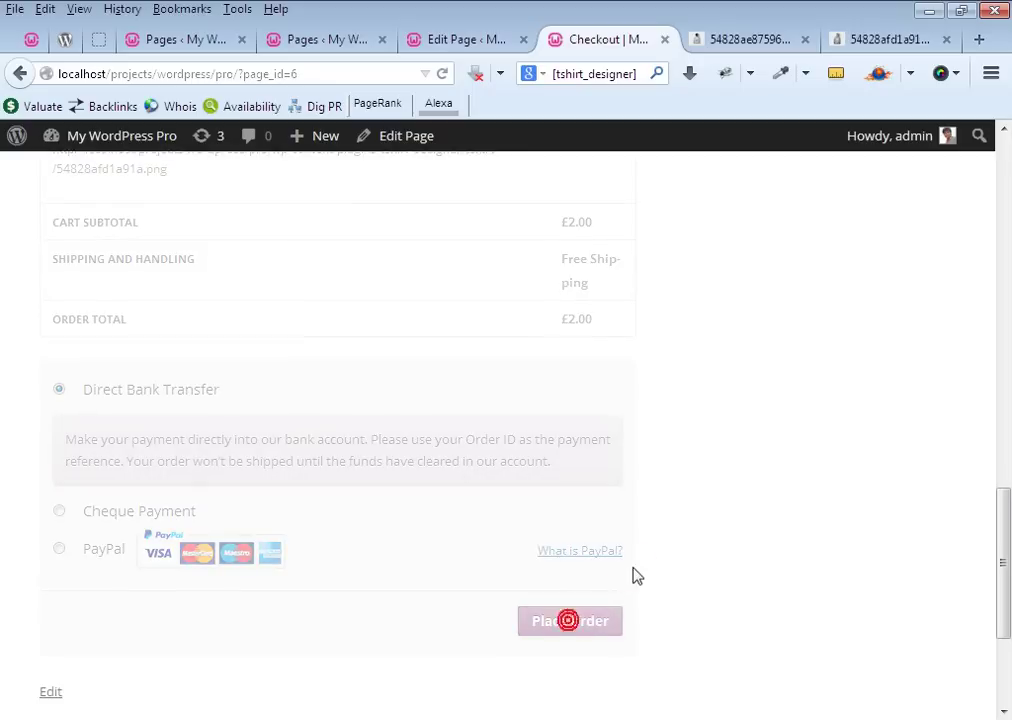
Examine the front and back image entries in the order details of the order-received page
scroll(450, 490, up, 9)
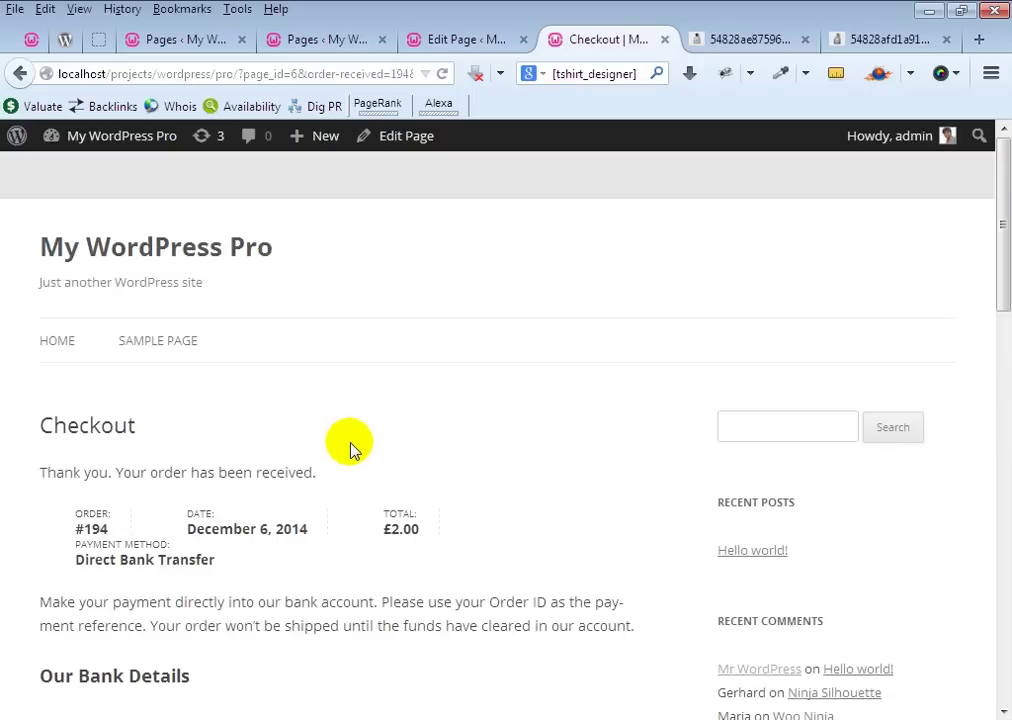
scroll(348, 450, down, 8)
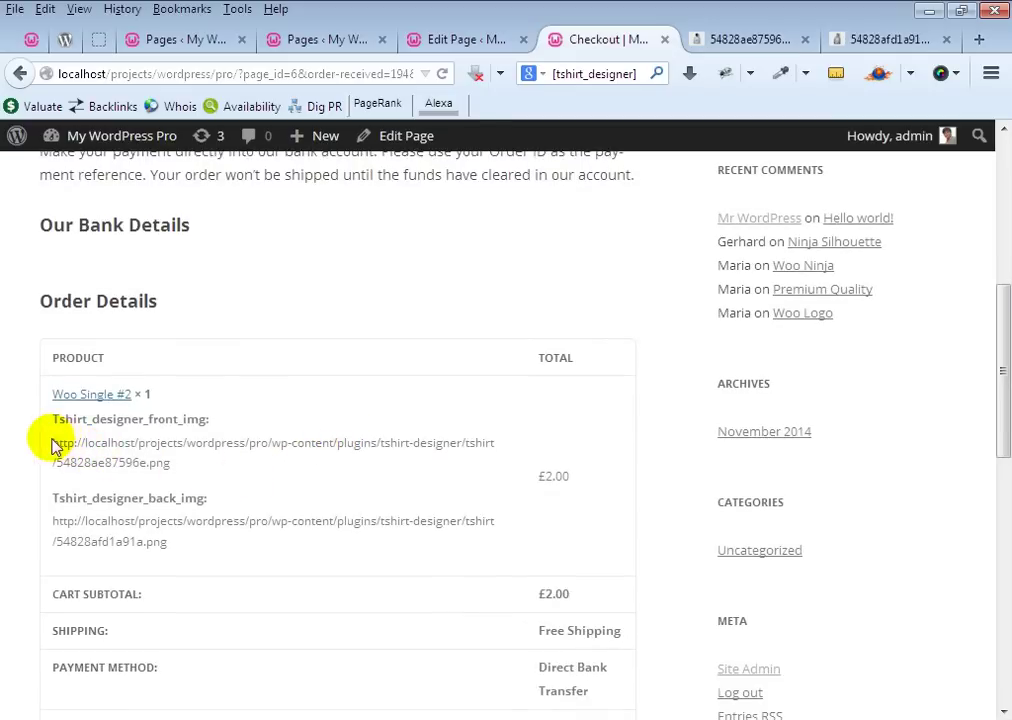
drag(52, 490, 168, 543)
shift+click(124, 402)
click(402, 366)
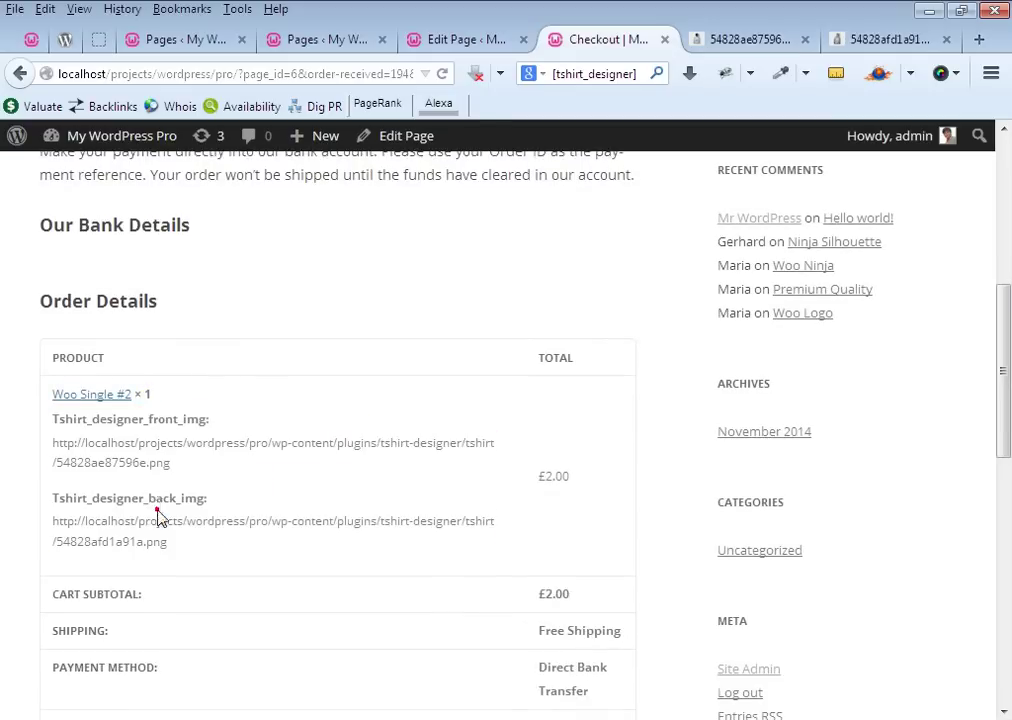
Go to the WooCommerce orders in the site admin and open the newest order, dated 2014/12/06
scroll(348, 525, up, 8)
mouse_move(135, 140)
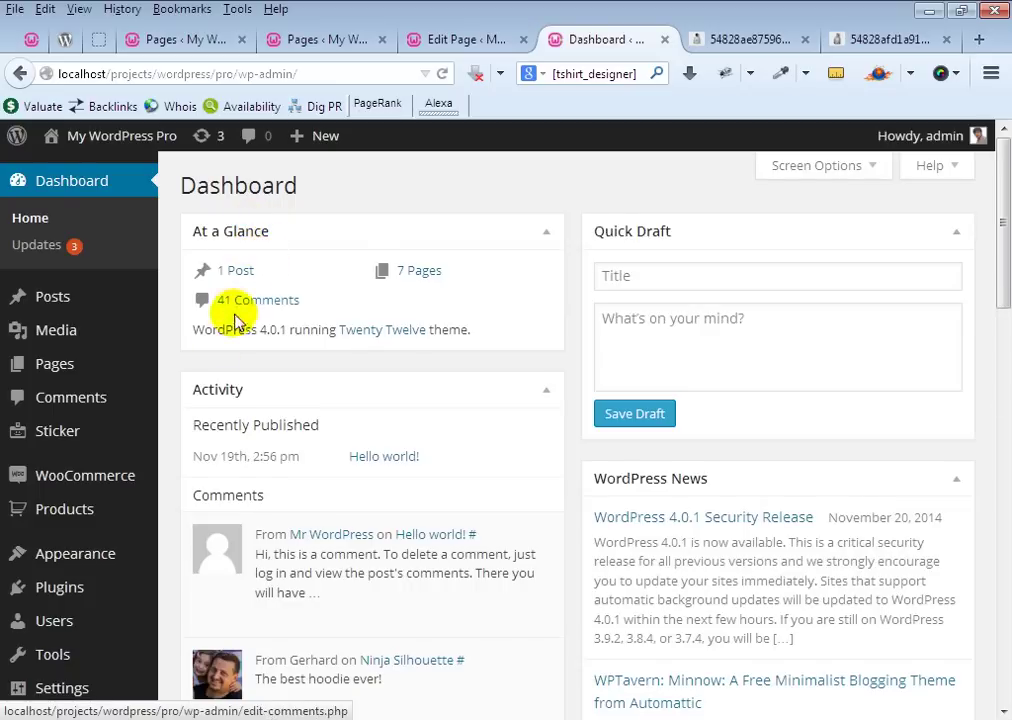
scroll(237, 305, down, 2)
mouse_move(116, 371)
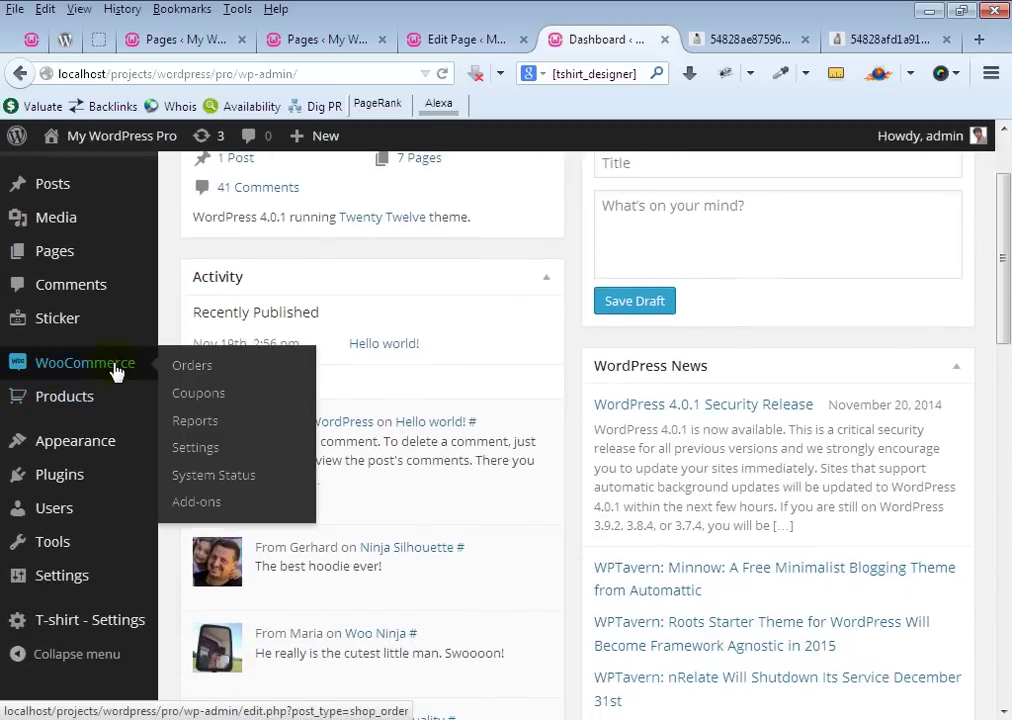
click(192, 368)
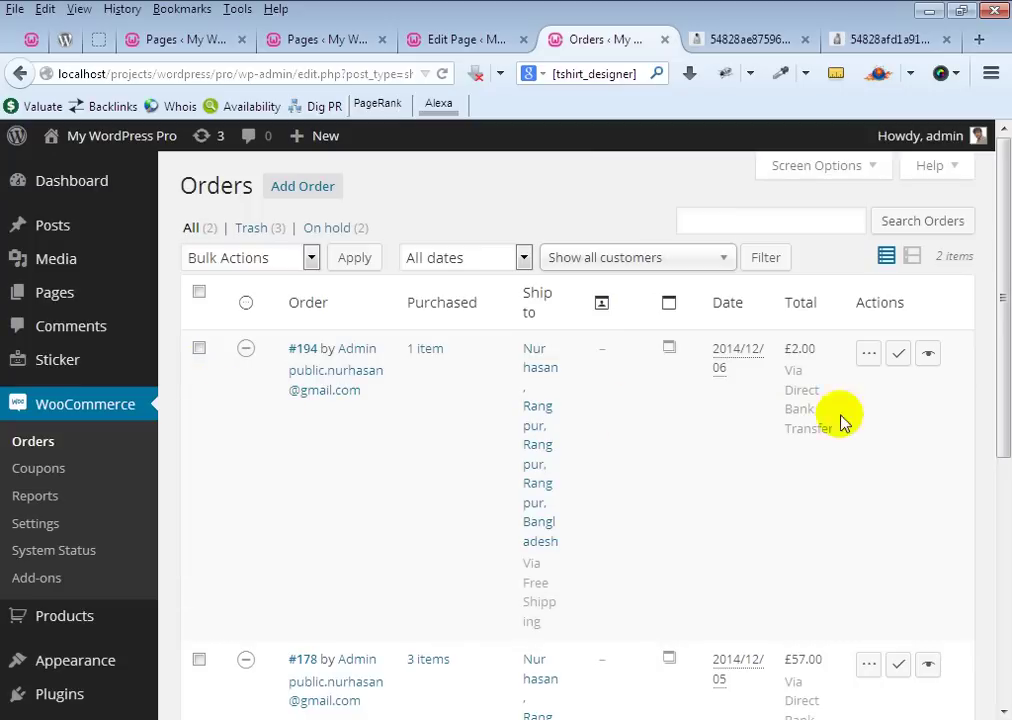
click(930, 358)
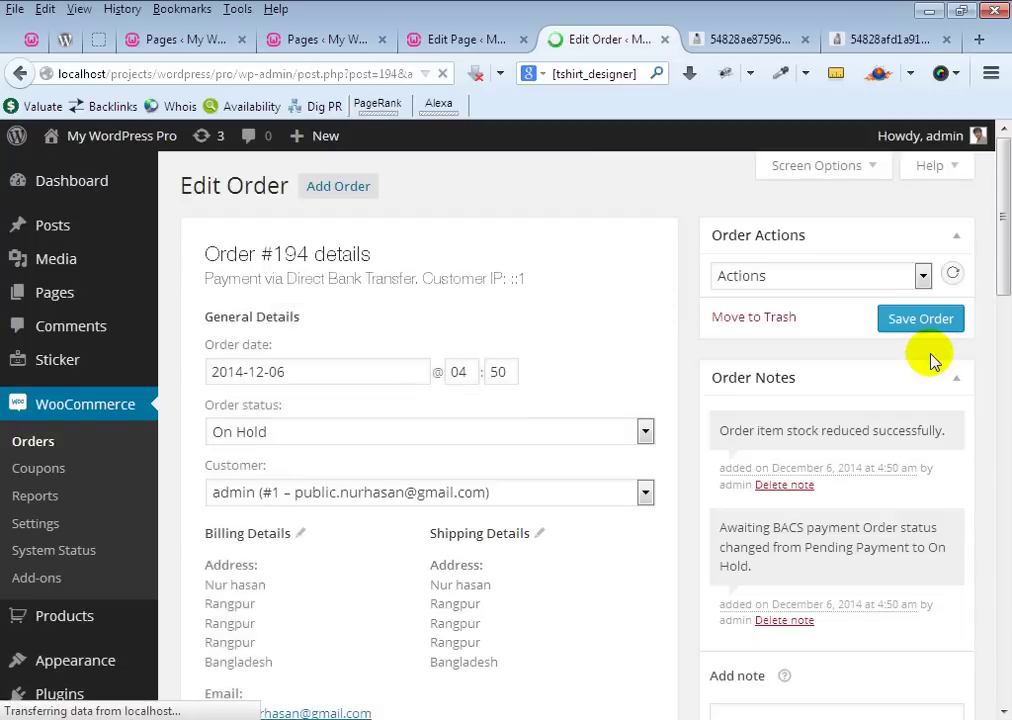
Examine the tshirt_designer_front_img and tshirt_designer_back_img entries of Woo Single #2 among the order items
scroll(479, 481, down, 5)
scroll(476, 482, down, 2)
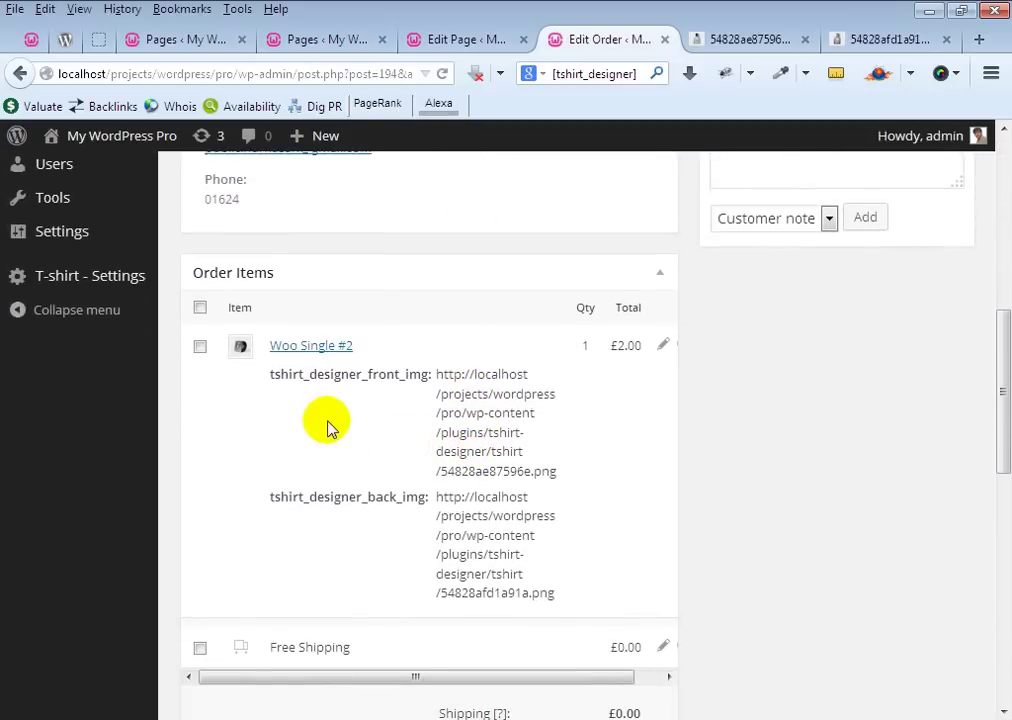
double_click(328, 384)
click(397, 395)
drag(434, 373, 571, 479)
click(499, 397)
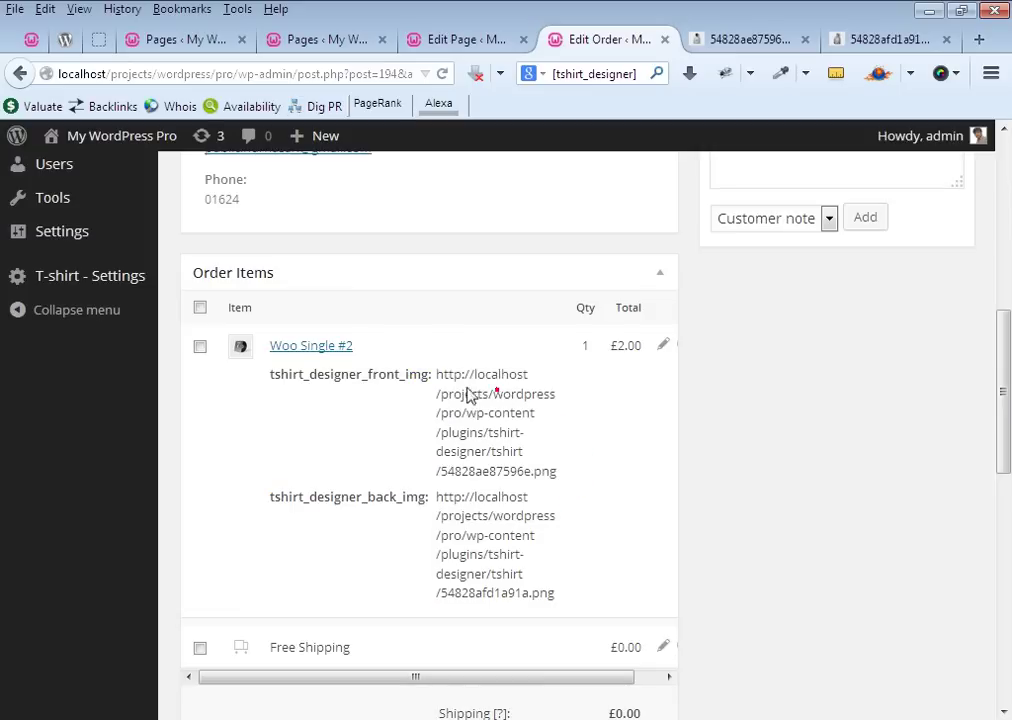
Open the order item's tshirt_designer_front_img address in a new tab, view the image and return to the order
triple_click(453, 387)
right_click(456, 388)
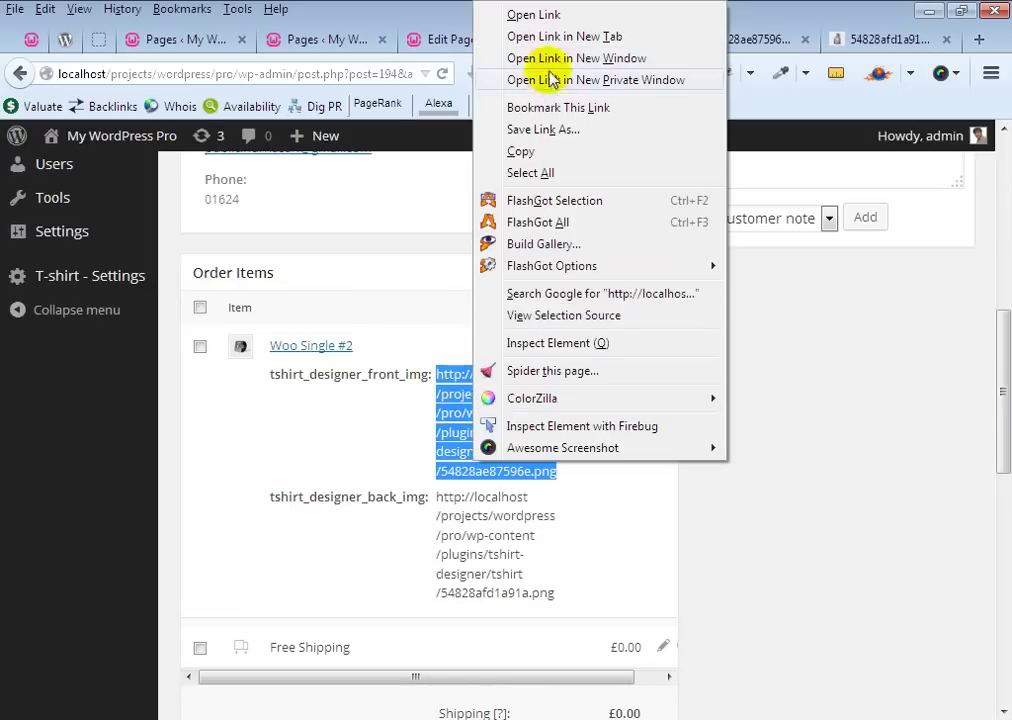
click(563, 38)
click(645, 42)
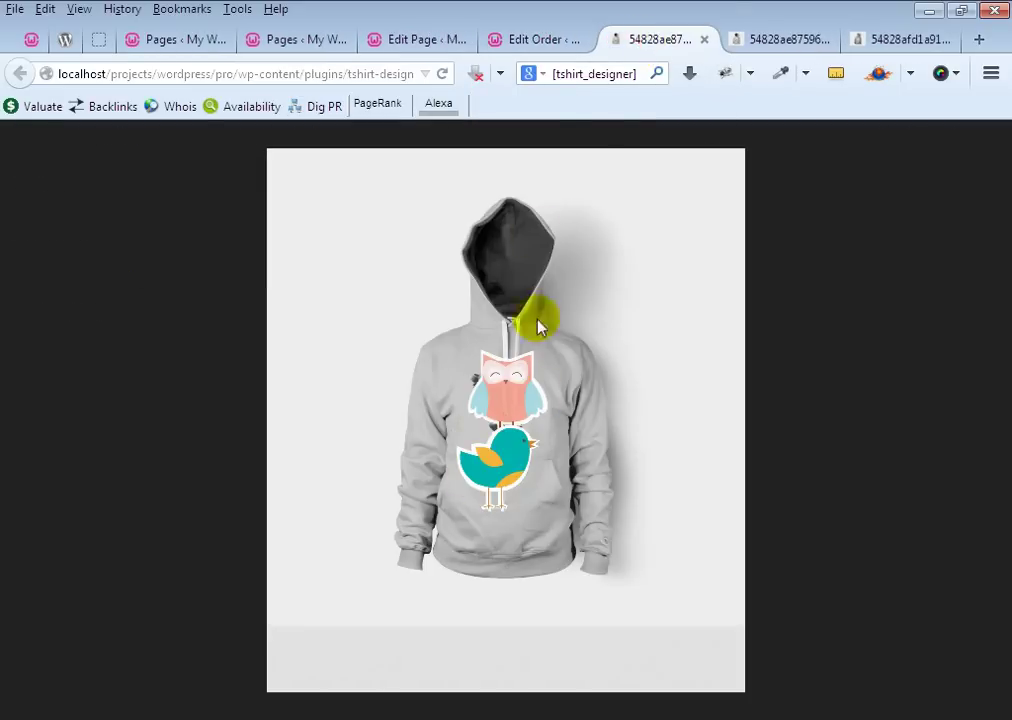
click(540, 39)
Open the order item's tshirt_designer_back_img address in a new tab, view the image and return to the order
scroll(490, 400, down, 2)
click(454, 422)
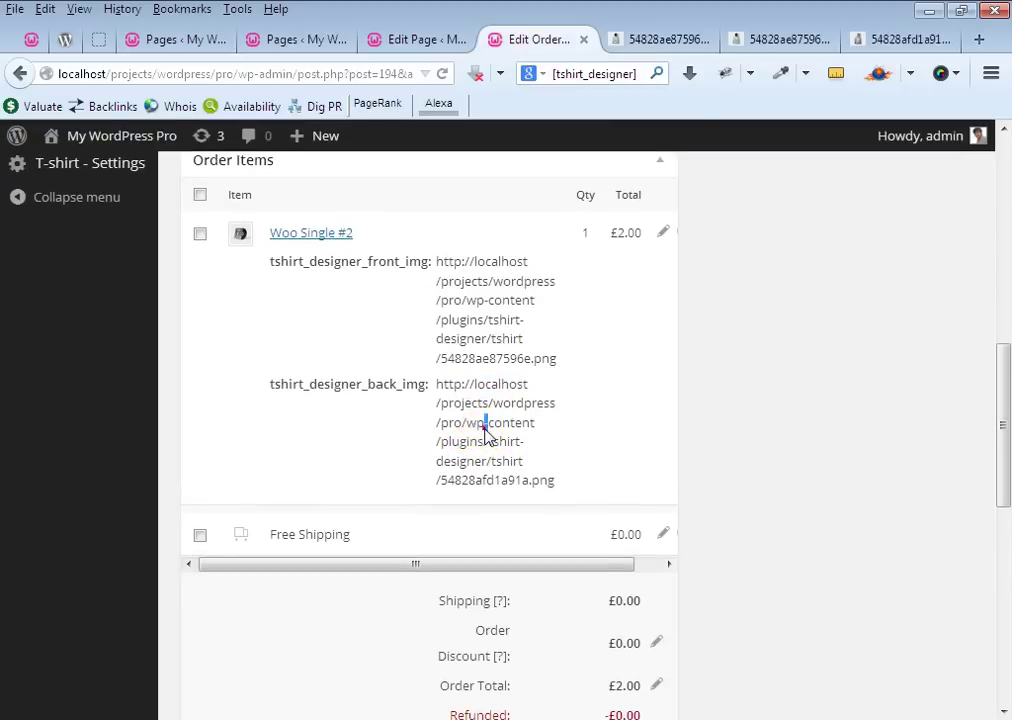
triple_click(470, 426)
right_click(485, 430)
click(580, 37)
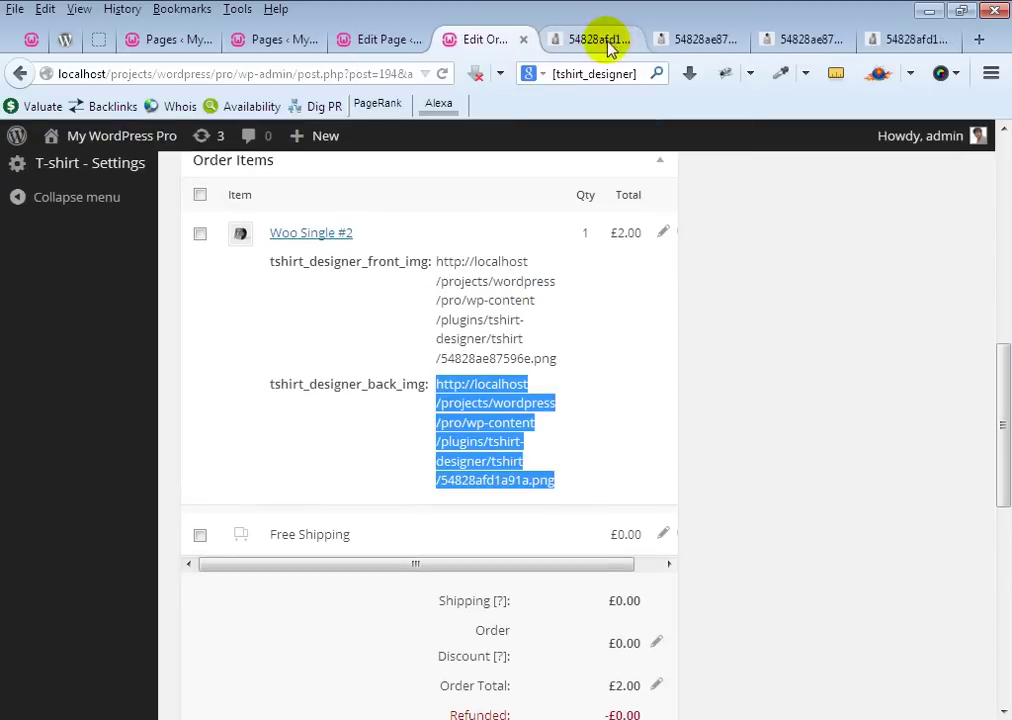
click(605, 39)
click(497, 39)
Review the rest of the order's details and return to the WooCommerce orders list
scroll(490, 440, down, 3)
scroll(490, 445, down, 2)
scroll(727, 542, up, 10)
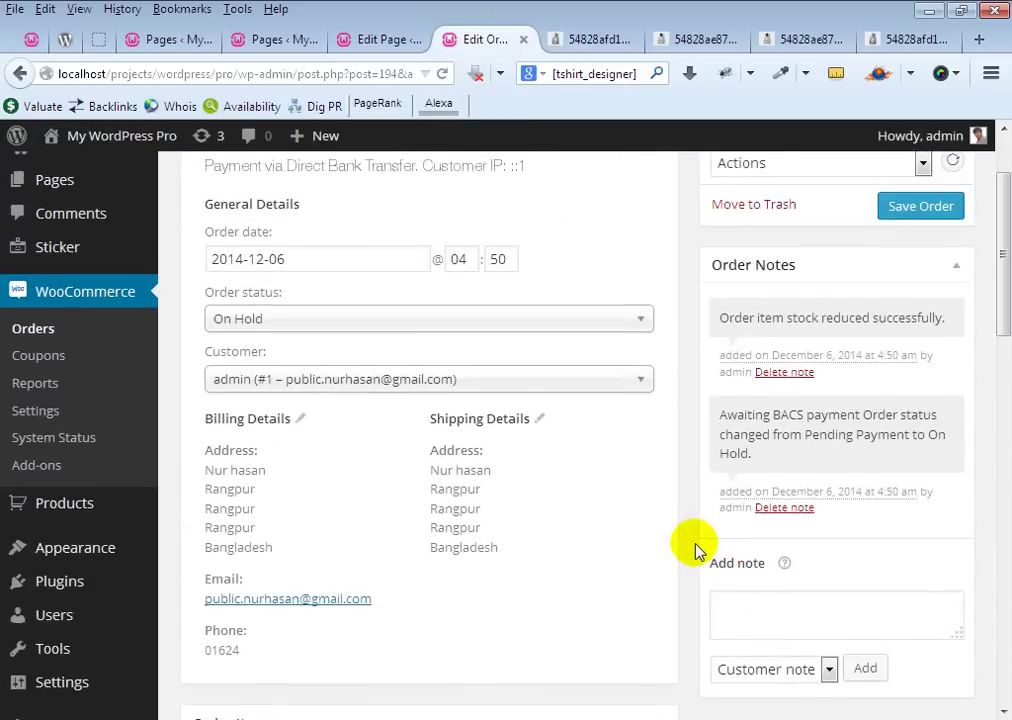
scroll(697, 549, down, 3)
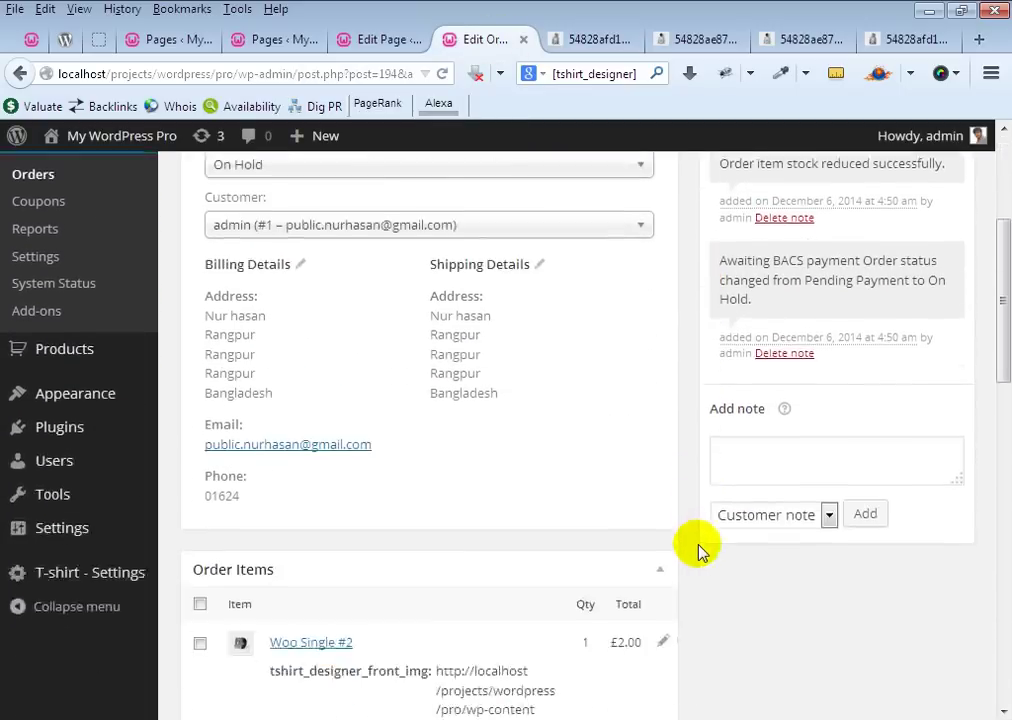
scroll(181, 468, up, 3)
click(70, 442)
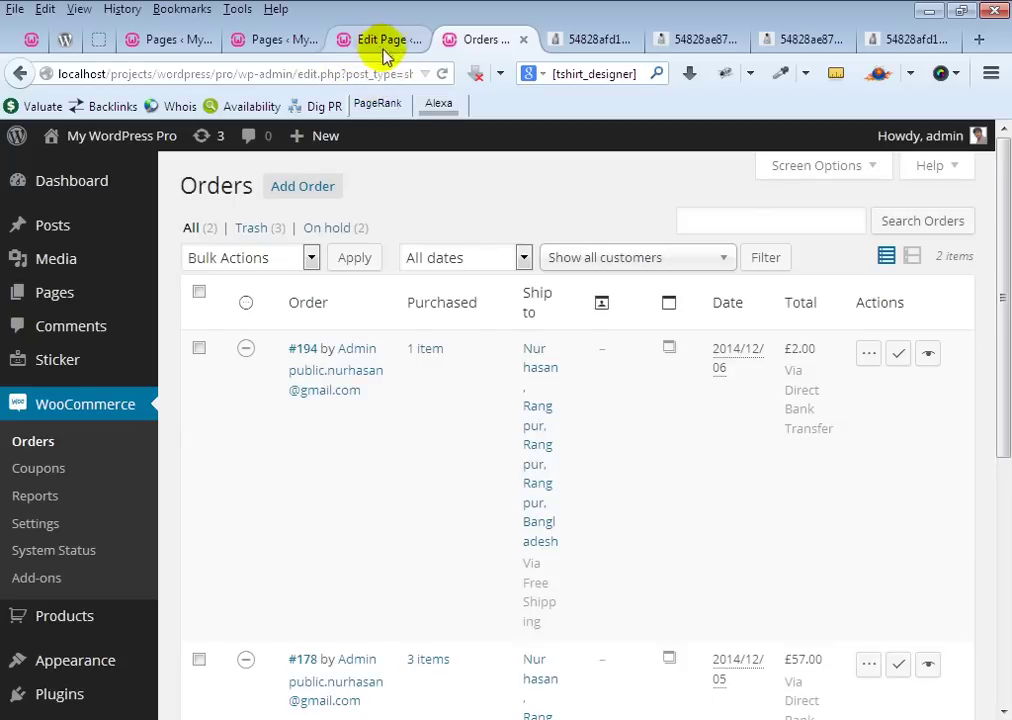
Close all the tabs that show the hoodie design images, leaving the orders list open
click(570, 45)
click(632, 42)
click(700, 42)
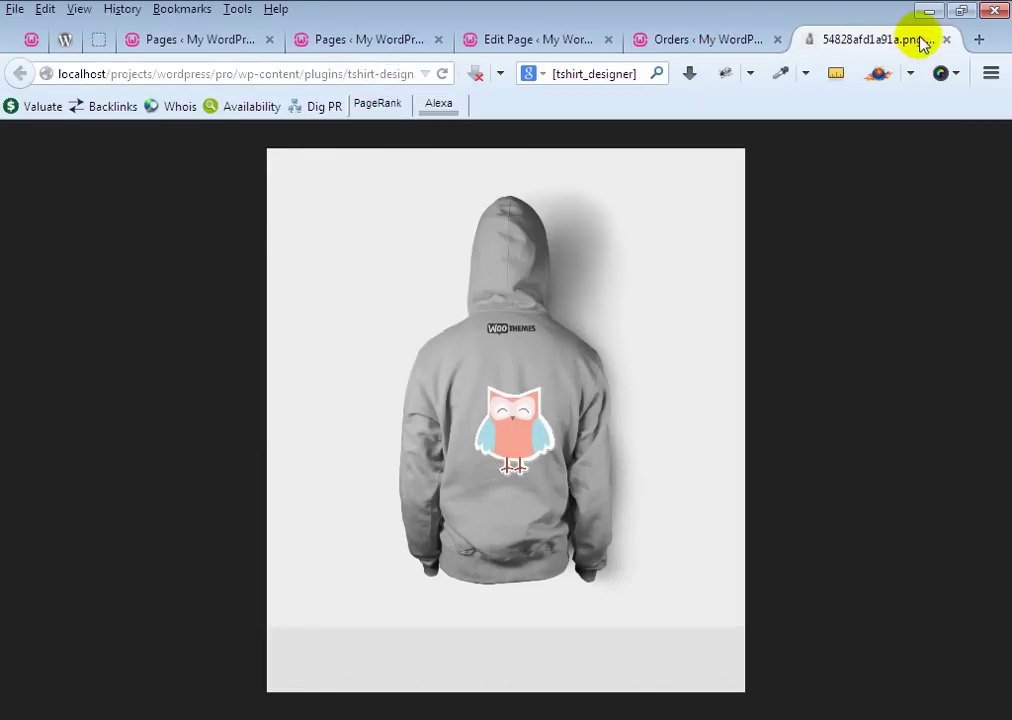
click(946, 40)
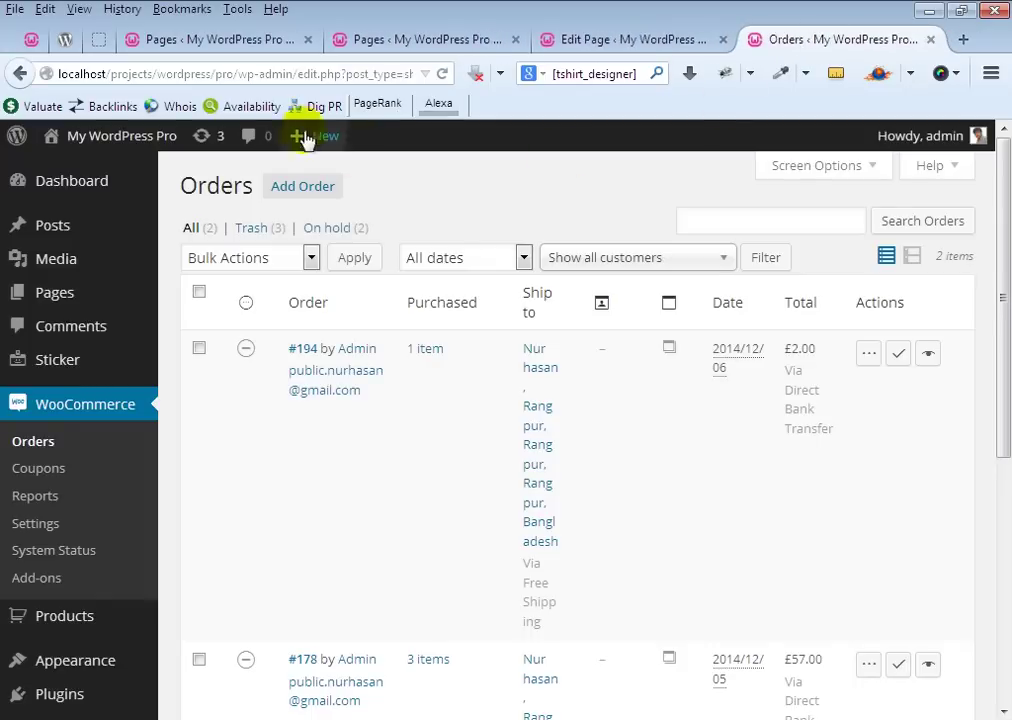
Visit the site's front end in a new tab and open Sample Page with the T-shirt designer
mouse_move(122, 138)
click(118, 173)
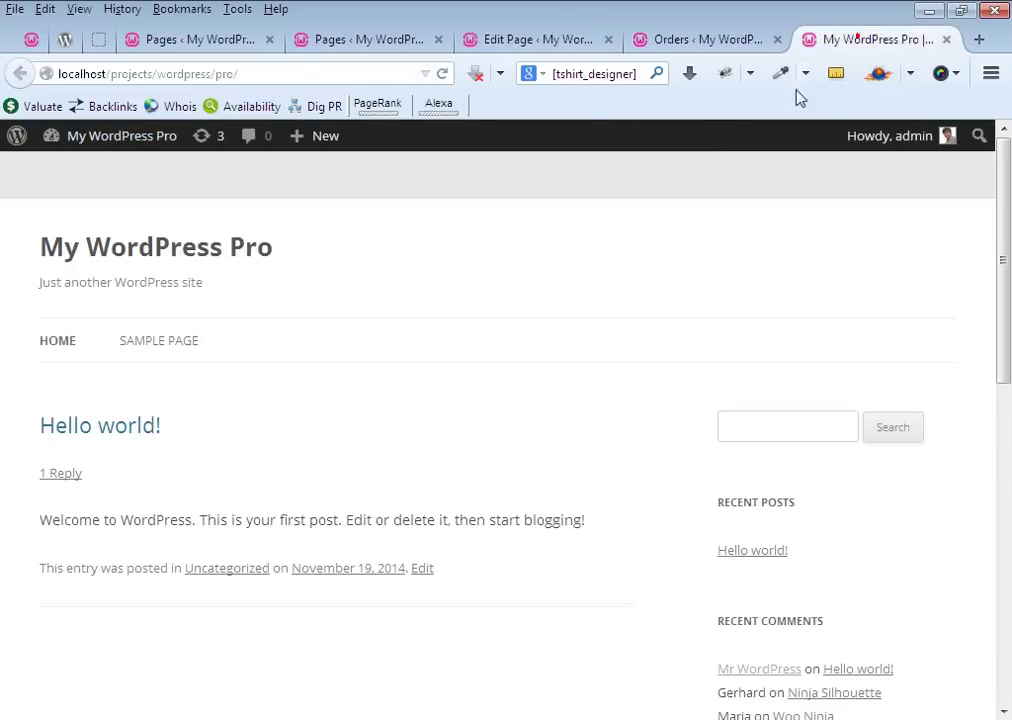
click(181, 343)
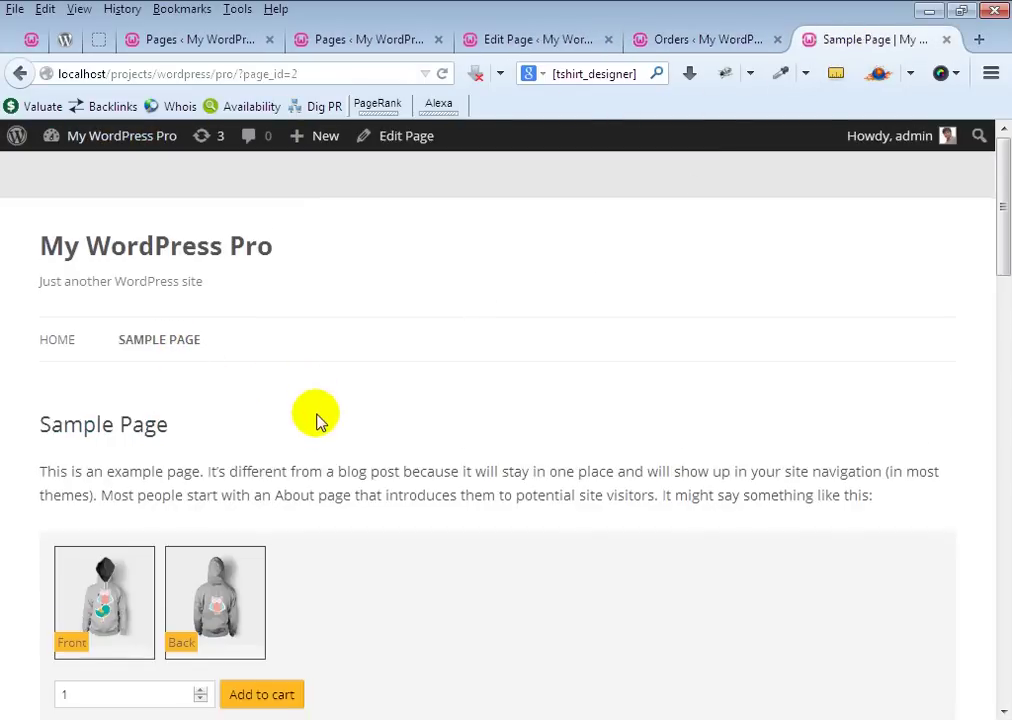
scroll(335, 425, down, 3)
scroll(335, 425, down, 1)
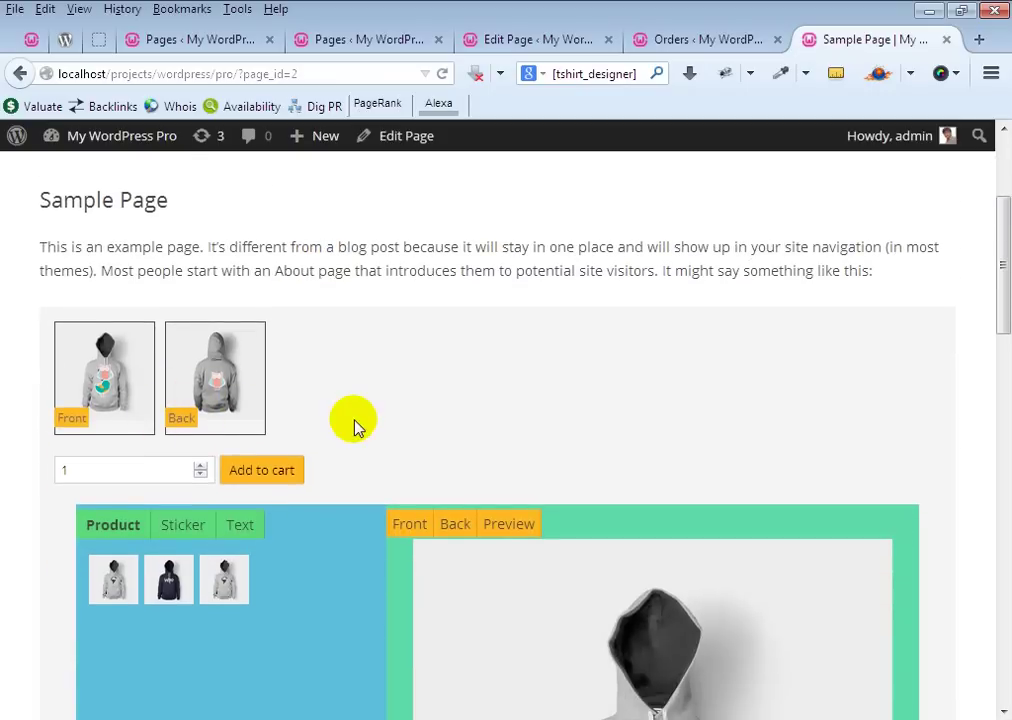
Choose the navy Woo hoodie as the product in the designer
scroll(357, 425, down, 10)
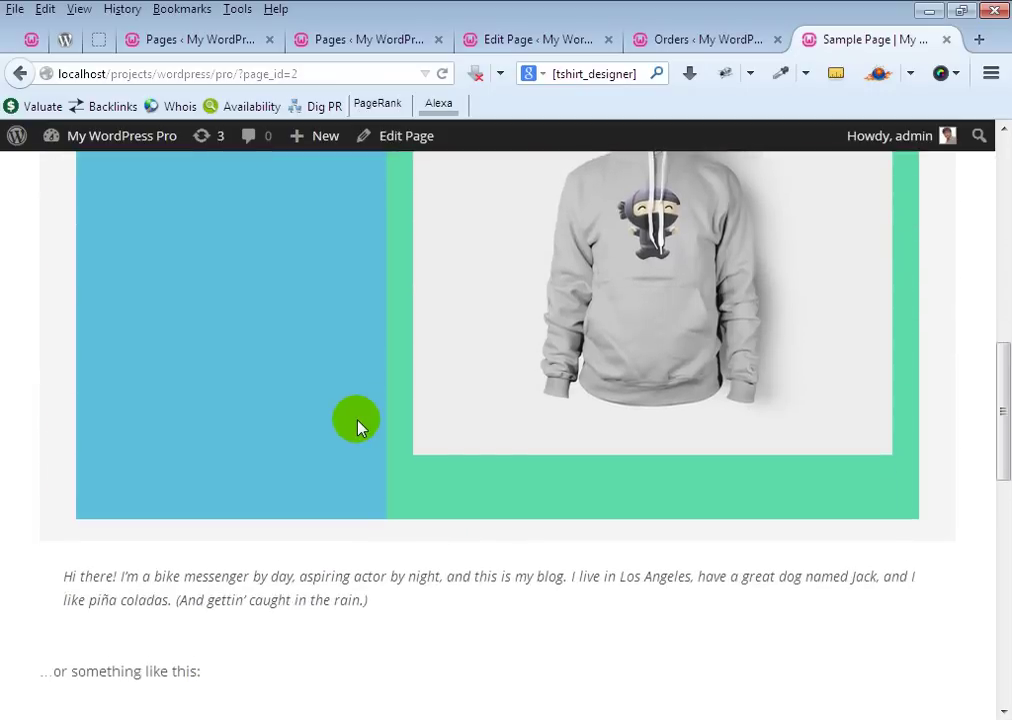
scroll(357, 425, up, 5)
click(183, 360)
click(452, 308)
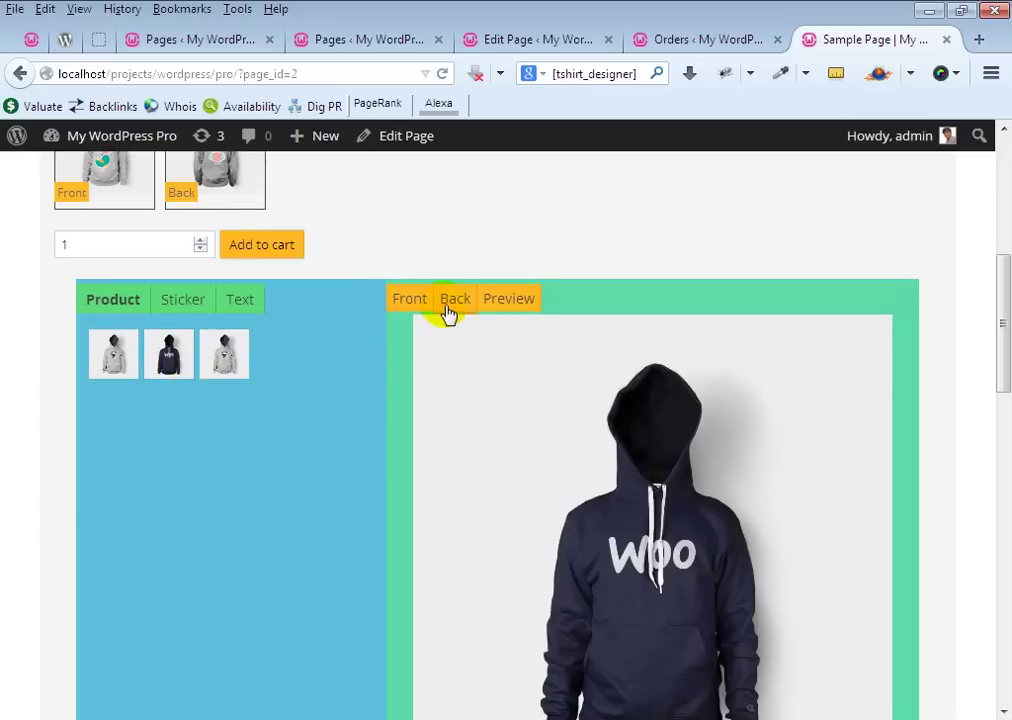
Add a tiger sticker to the navy hoodie's front and place it inside the hood opening
click(180, 302)
click(263, 355)
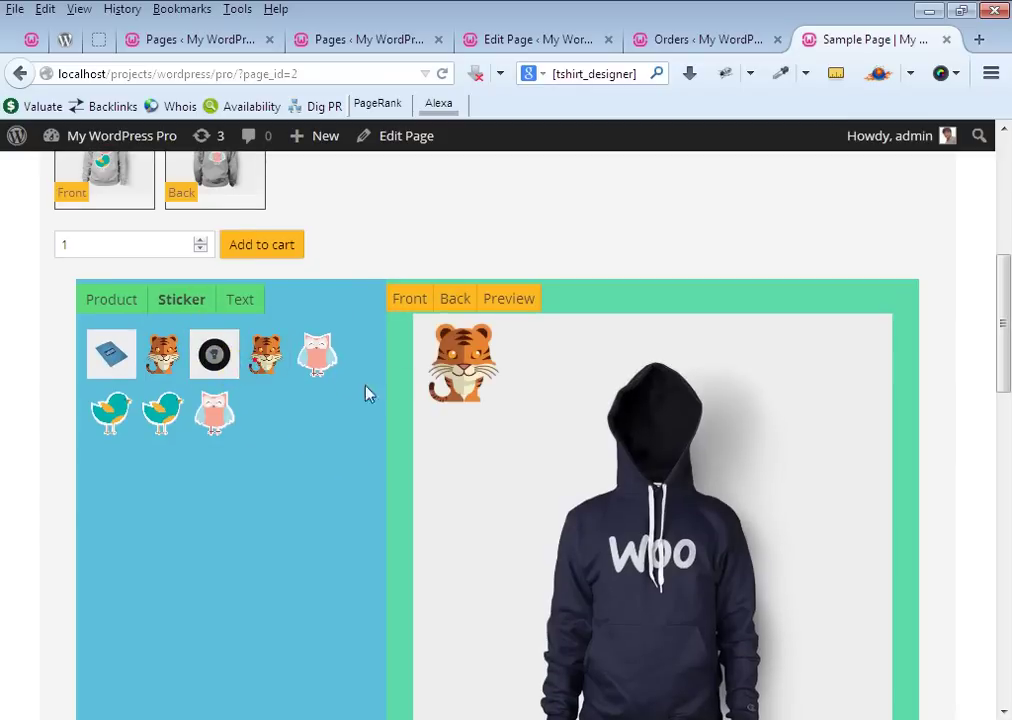
drag(462, 362, 655, 418)
Preview the navy hoodie's front with the tiger sticker and close the preview without saving
click(472, 312)
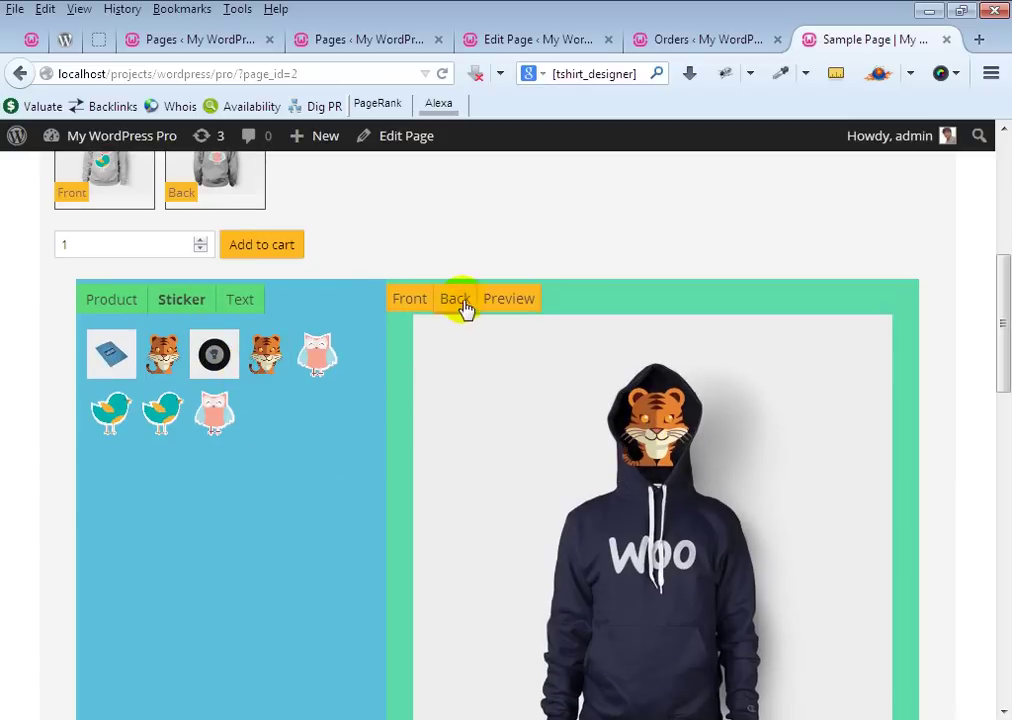
click(510, 300)
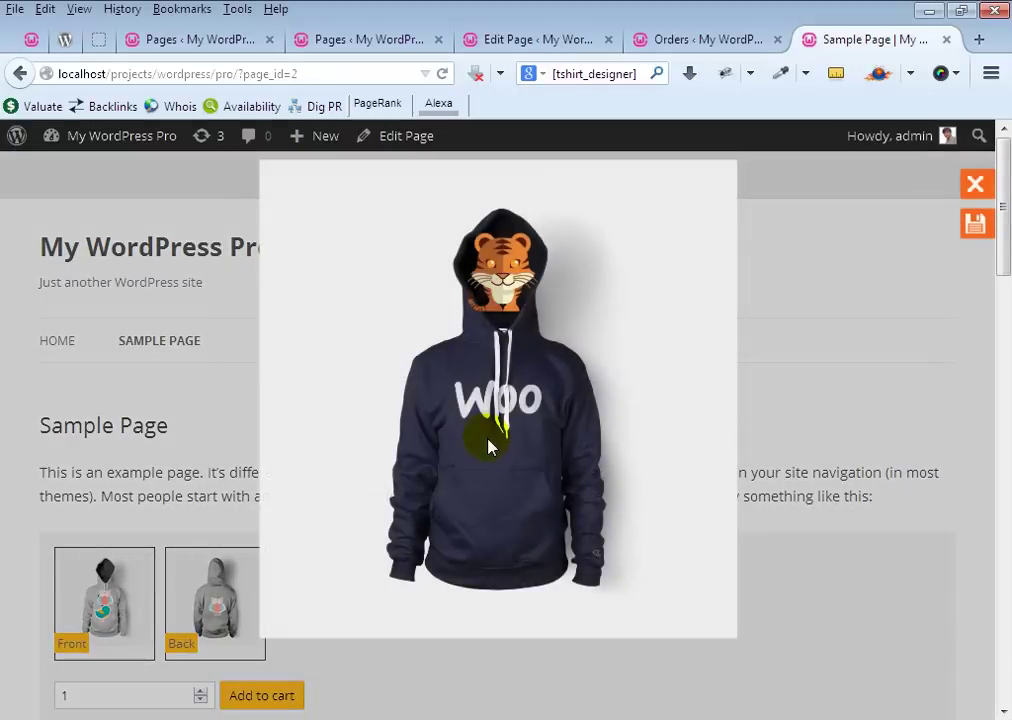
click(965, 187)
scroll(323, 490, down, 5)
scroll(316, 536, down, 3)
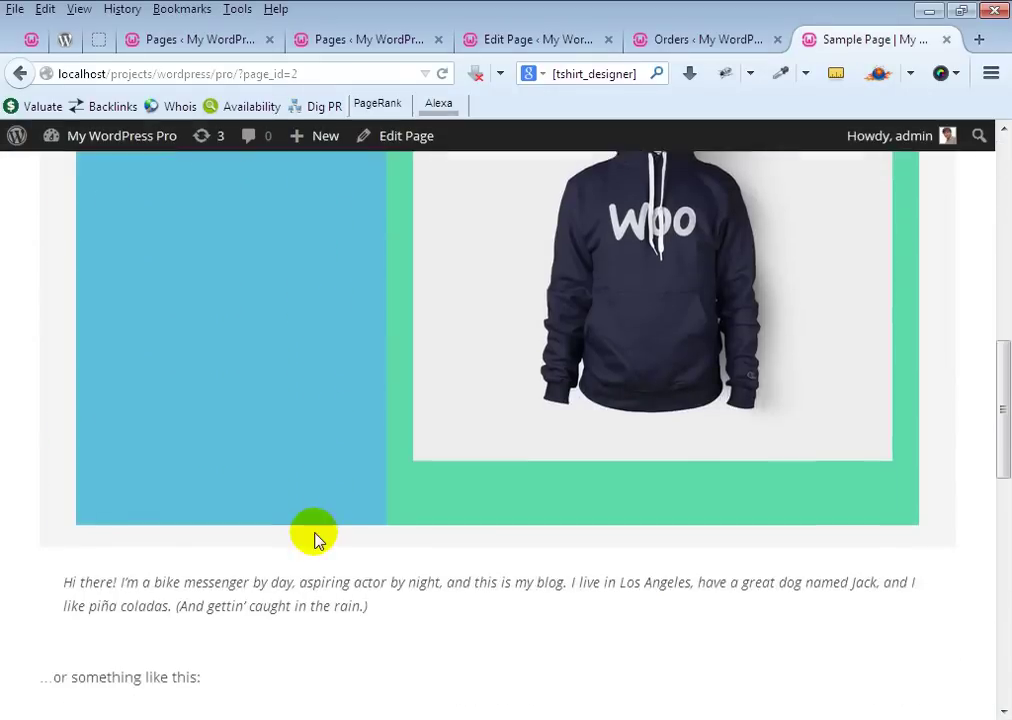
scroll(316, 536, up, 5)
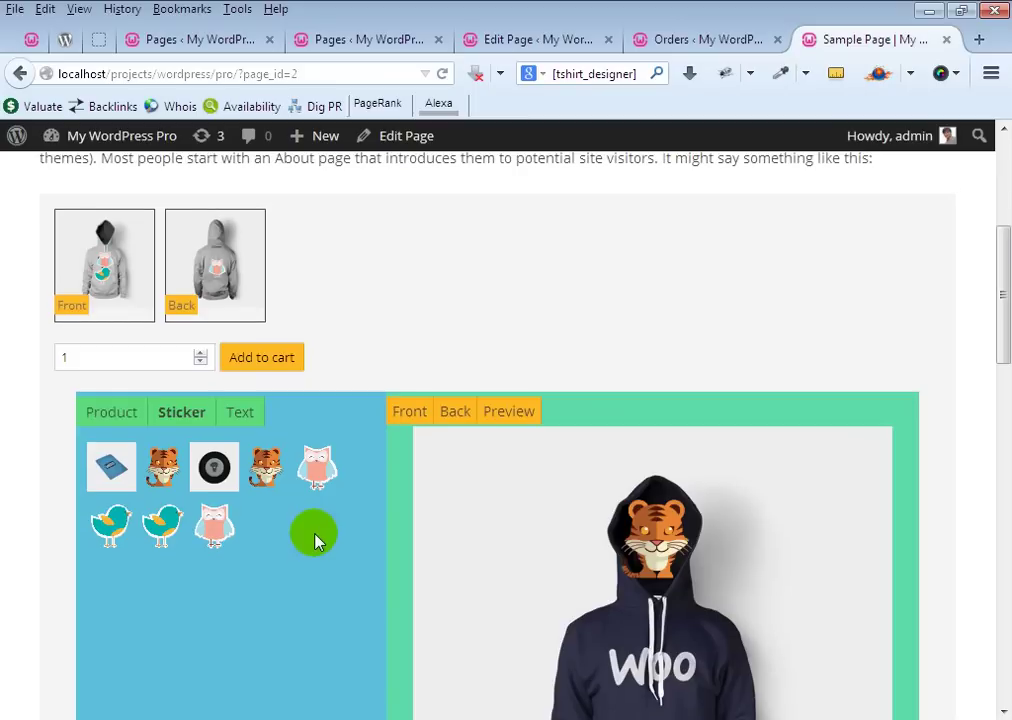
scroll(316, 537, up, 2)
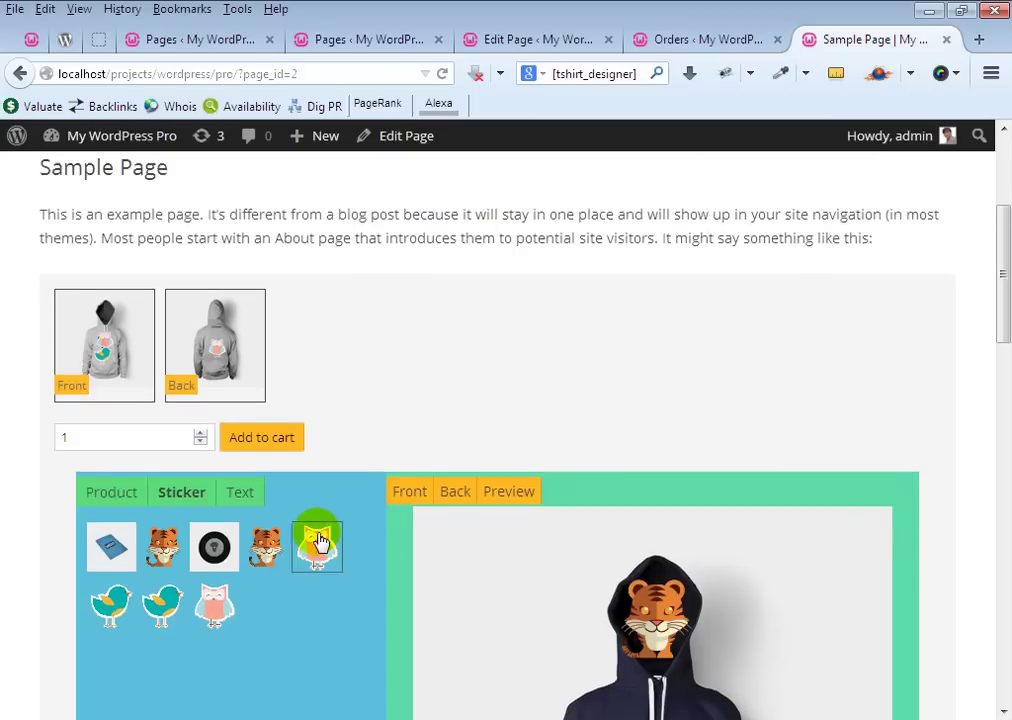